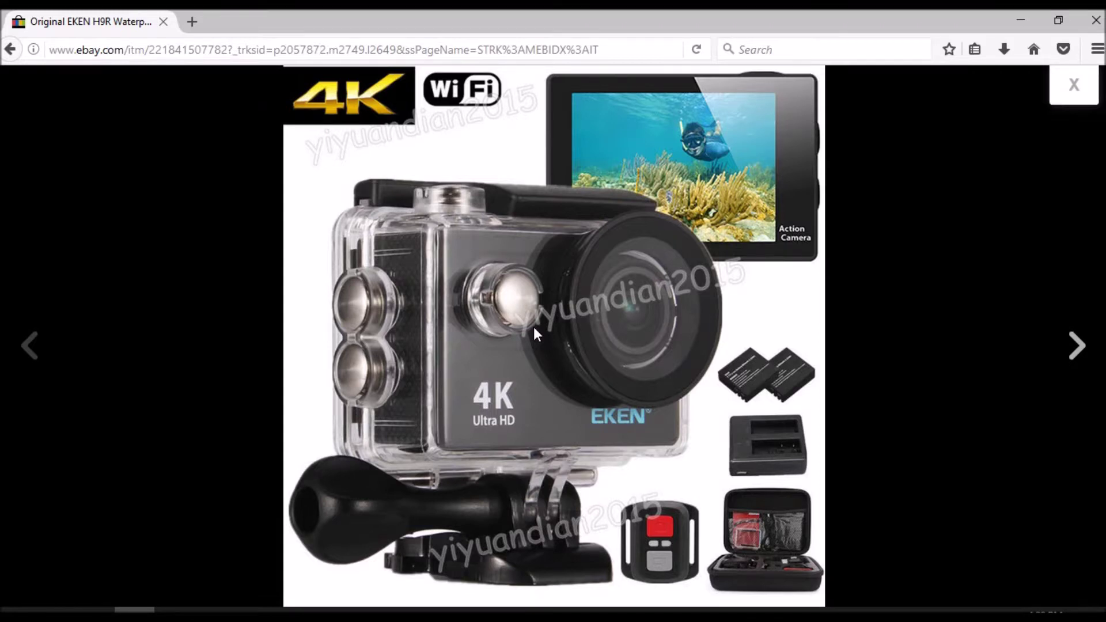
- Enlarge the main product photo on the EKEN H9R eBay listing to show the included accessories
click(887, 562)
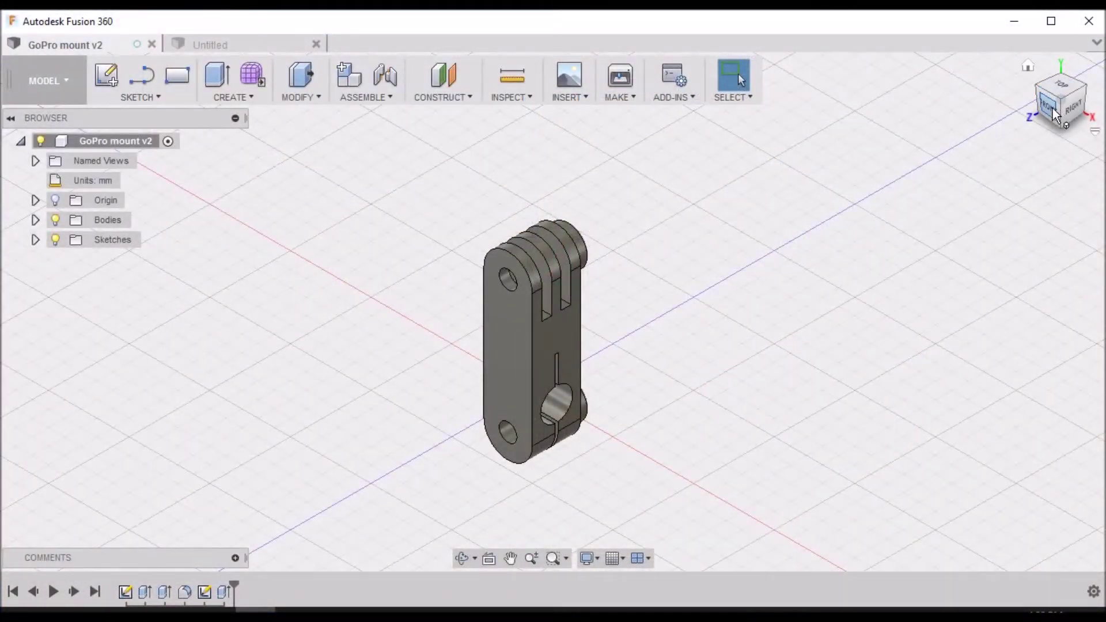
shift+middle_drag(575, 357, 441, 236)
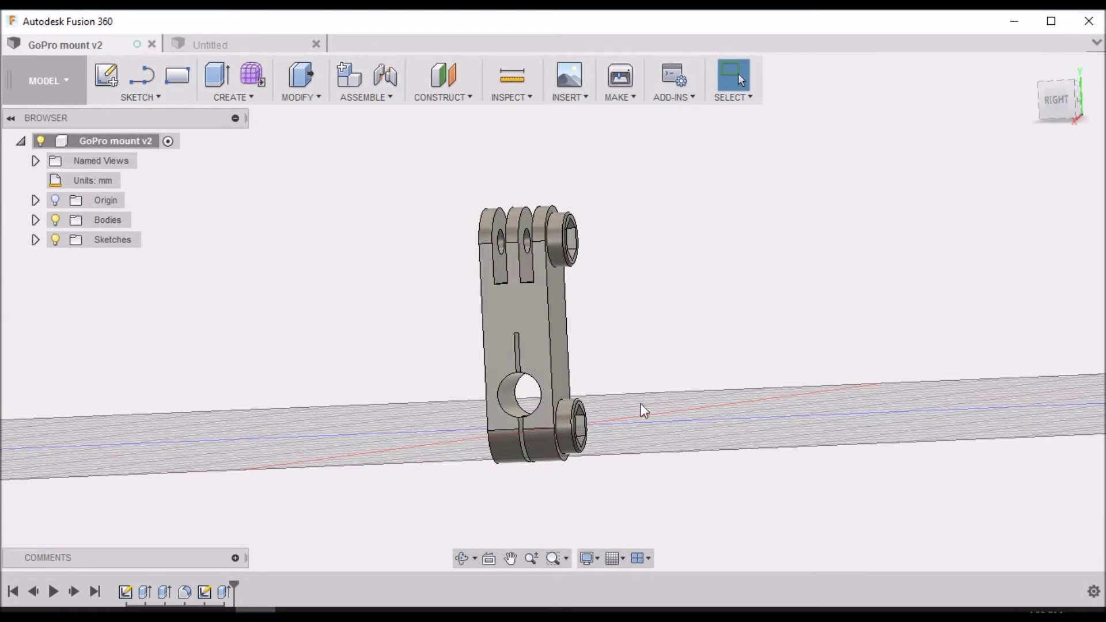
mouse_move(1058, 115)
shift+middle_down()
mouse_move(1053, 151)
mouse_move(1055, 112)
mouse_move(1010, 141)
shift+middle_up()
shift+middle_drag(538, 362, 570, 369)
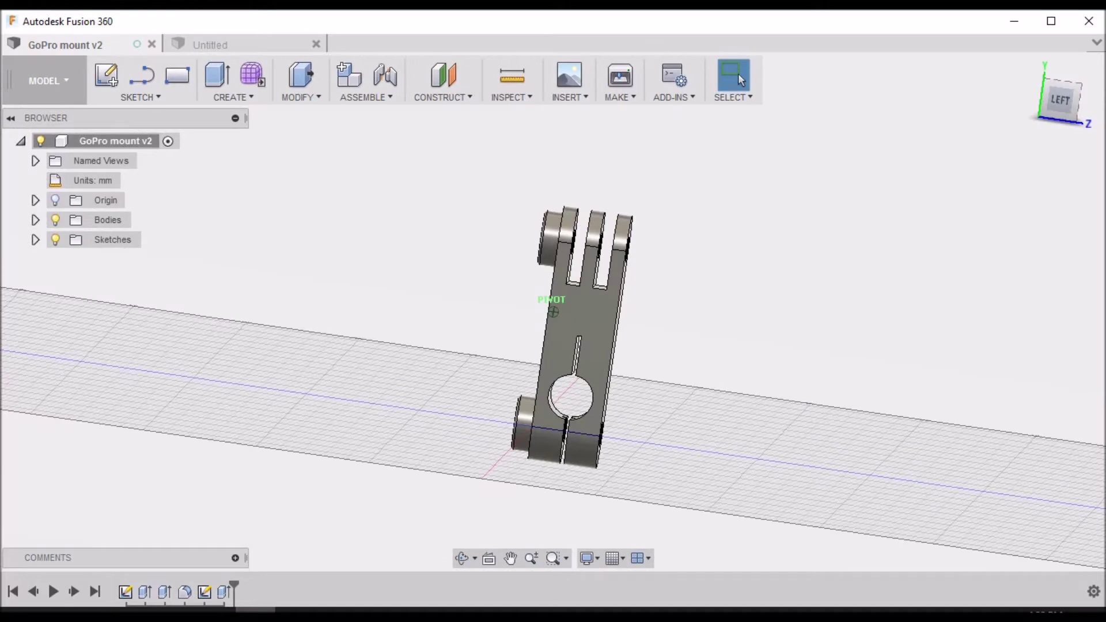
mouse_move(570, 369)
shift+middle_down()
mouse_move(634, 351)
mouse_move(720, 357)
mouse_move(720, 334)
shift+middle_up()
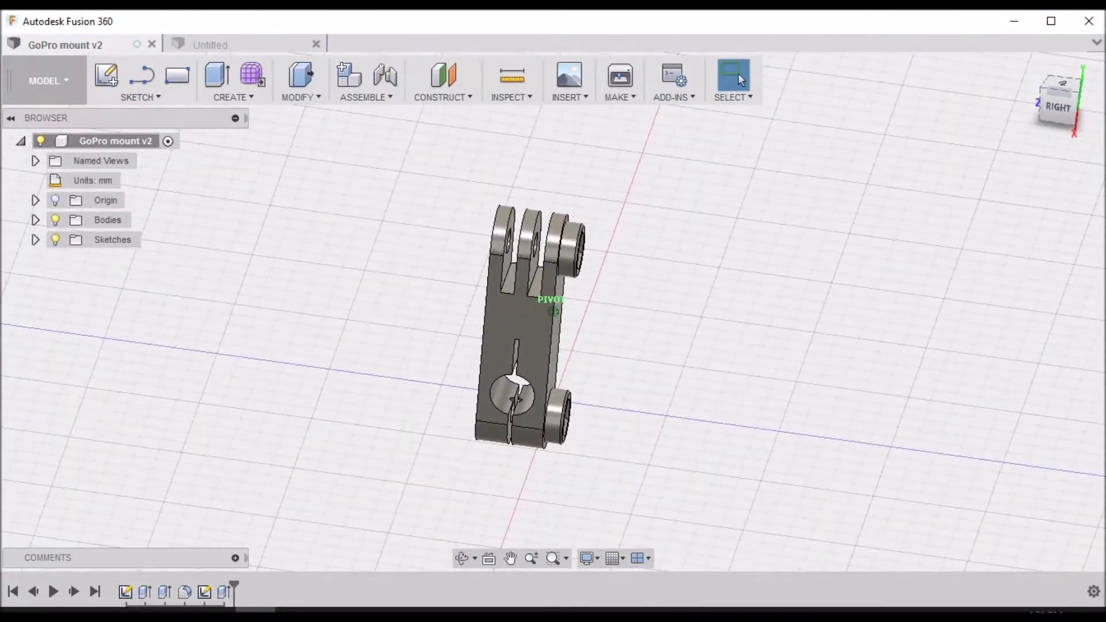
mouse_move(720, 334)
shift+middle_down()
mouse_move(720, 357)
mouse_move(765, 340)
mouse_move(596, 354)
shift+middle_up()
scroll(449, 373, down, 3)
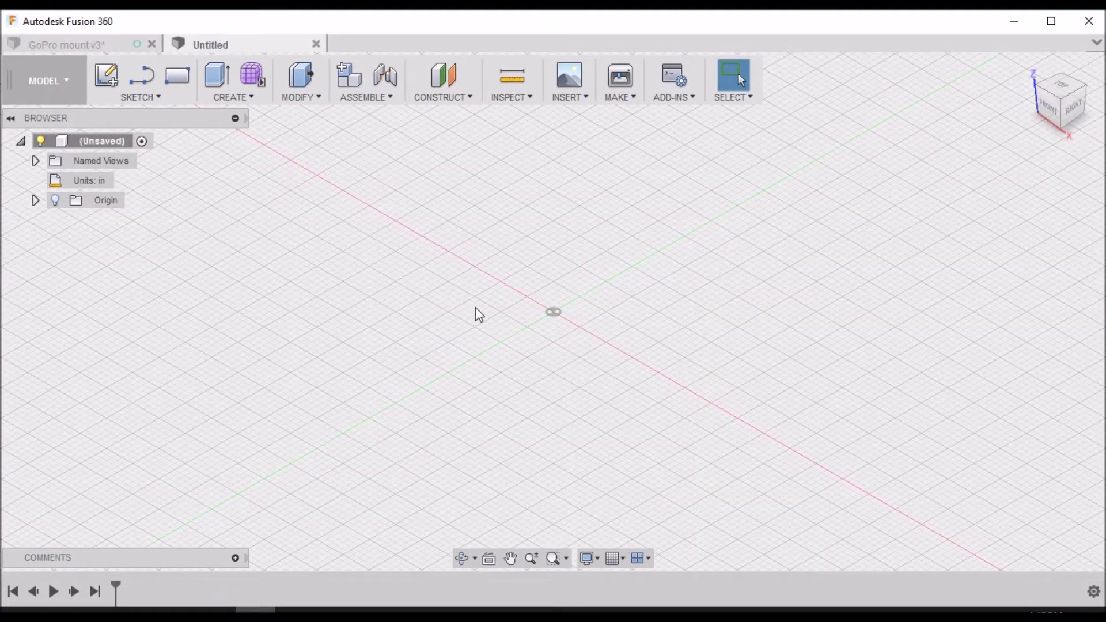
- Change the design's units to millimetres
scroll(353, 454, down, 5)
scroll(468, 407, up, 8)
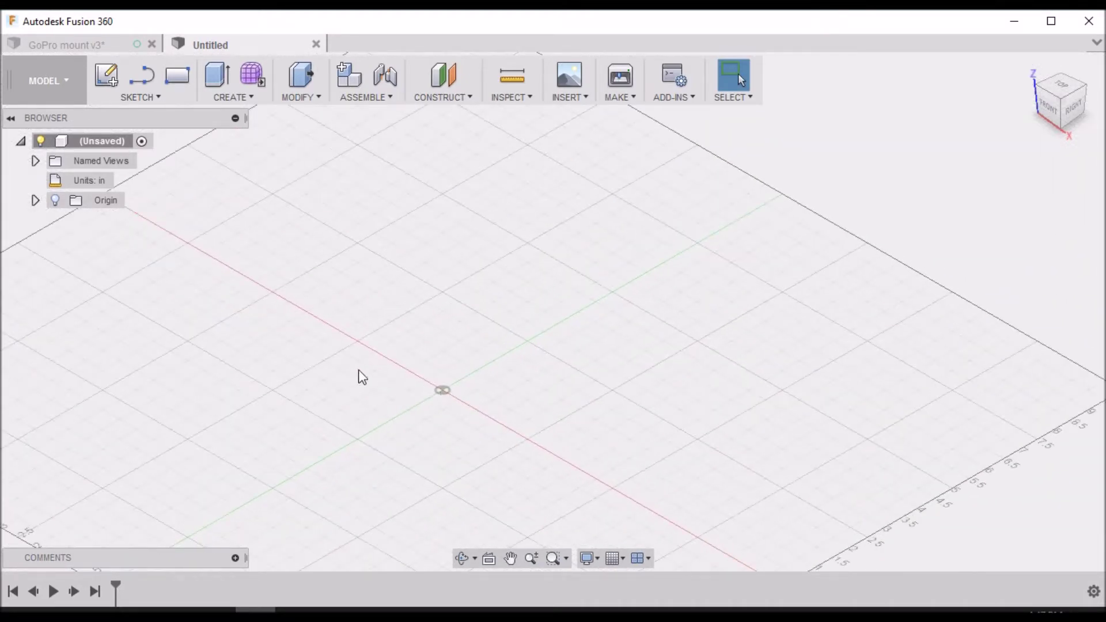
click(121, 179)
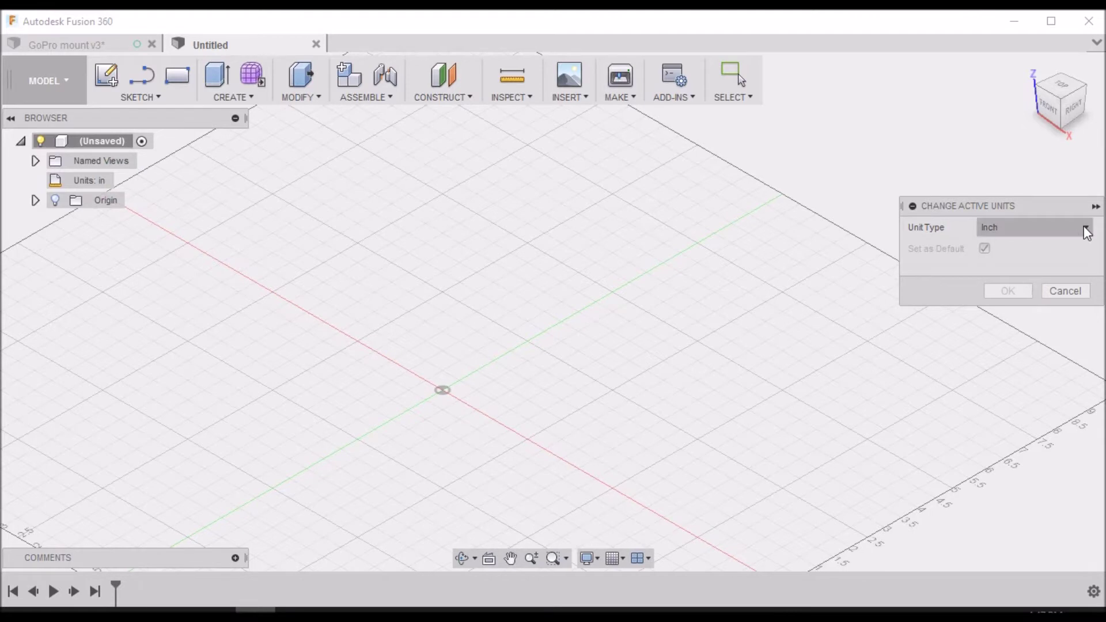
click(1083, 227)
click(1050, 265)
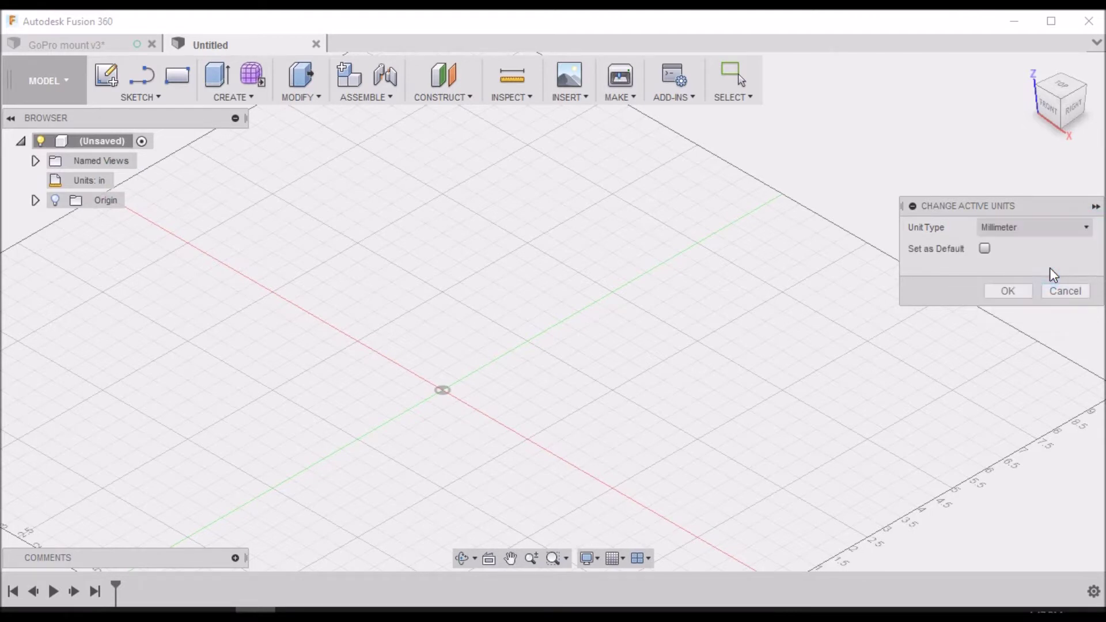
click(1007, 290)
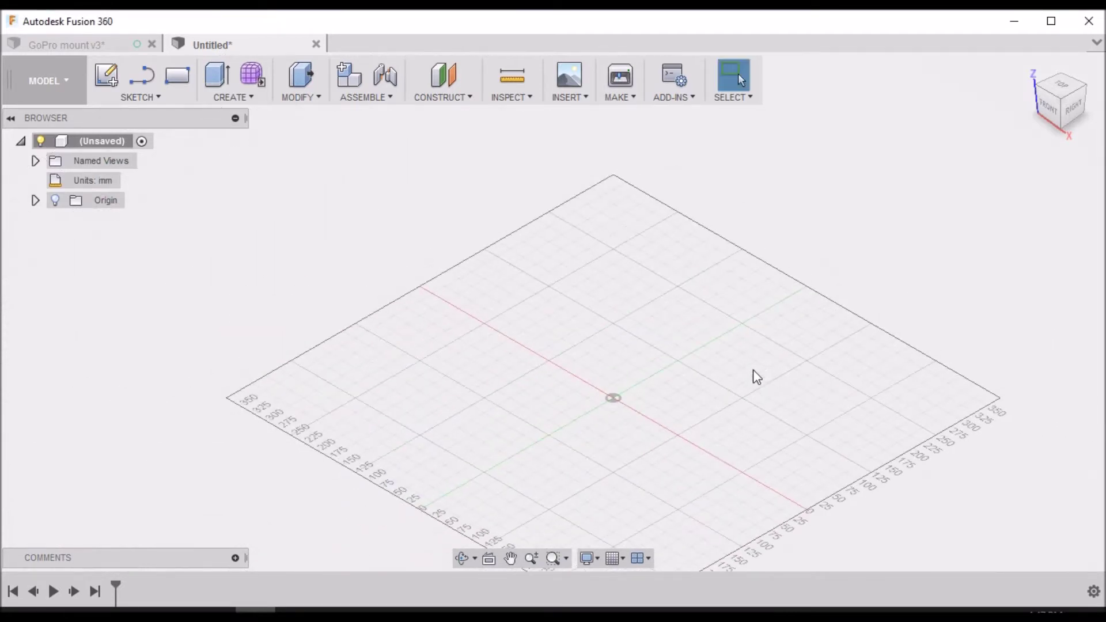
- Create a new sketch on the XY ground plane
scroll(511, 432, up, 2)
scroll(334, 346, down, 4)
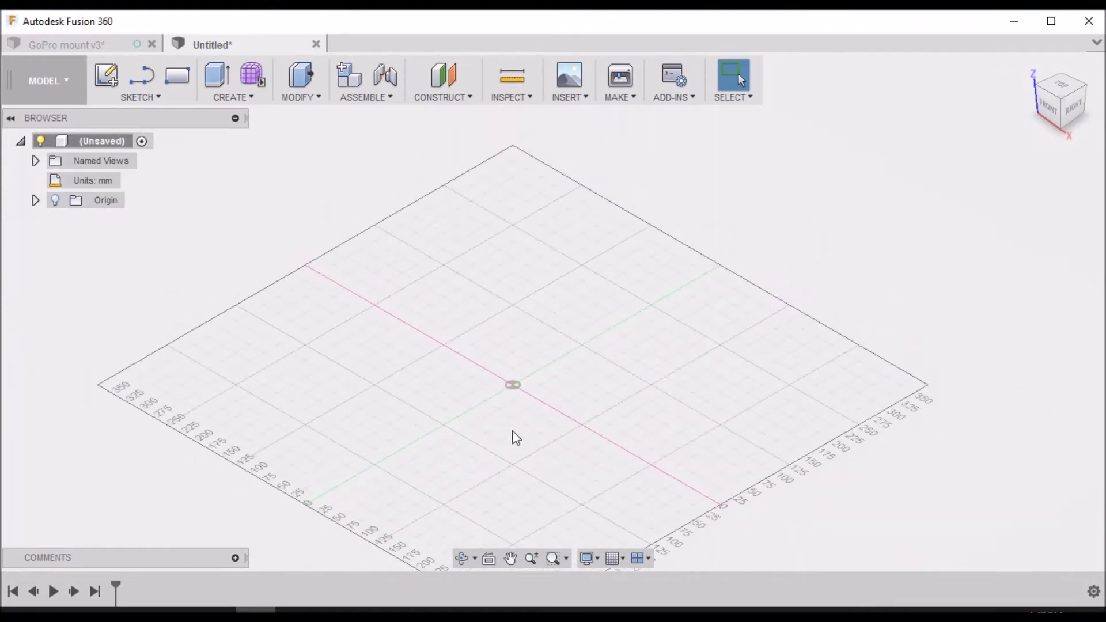
scroll(528, 440, up, 3)
click(164, 96)
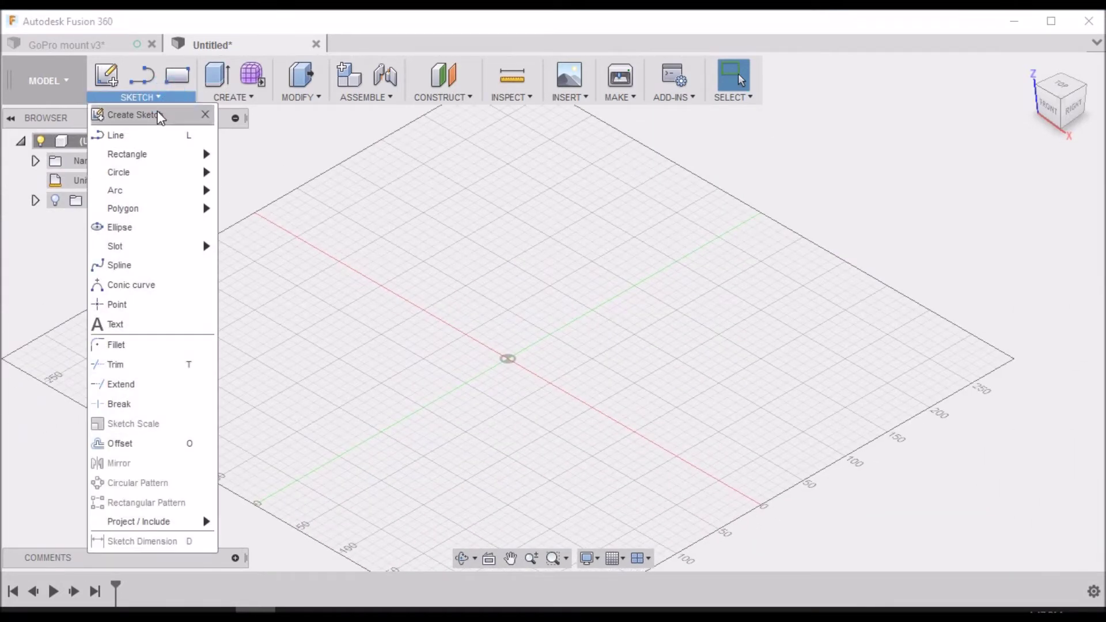
click(158, 111)
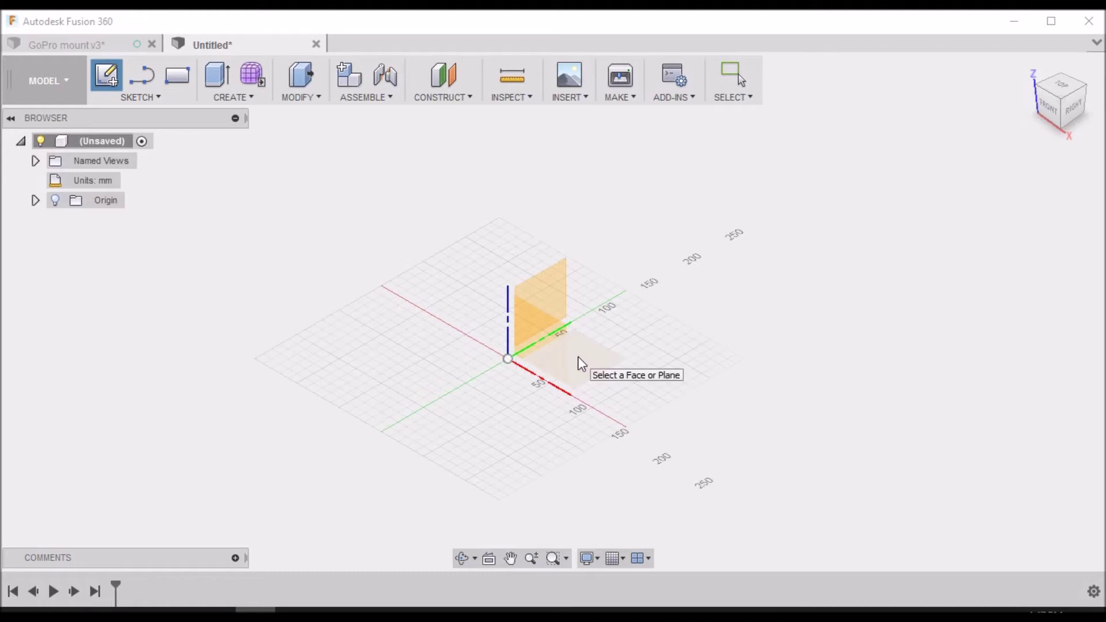
click(578, 357)
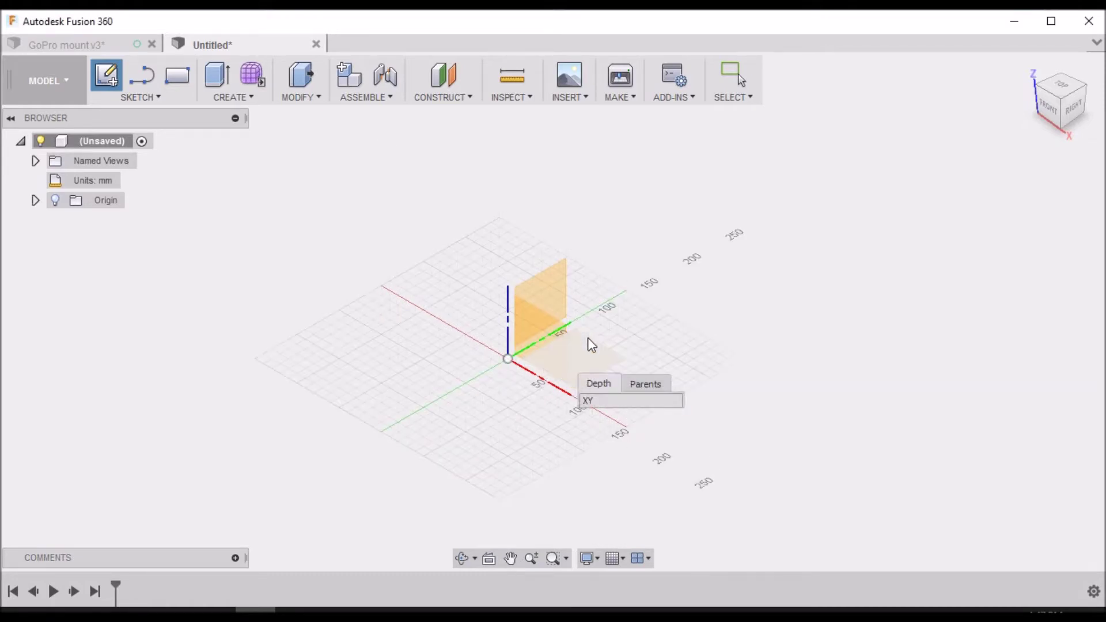
click(595, 348)
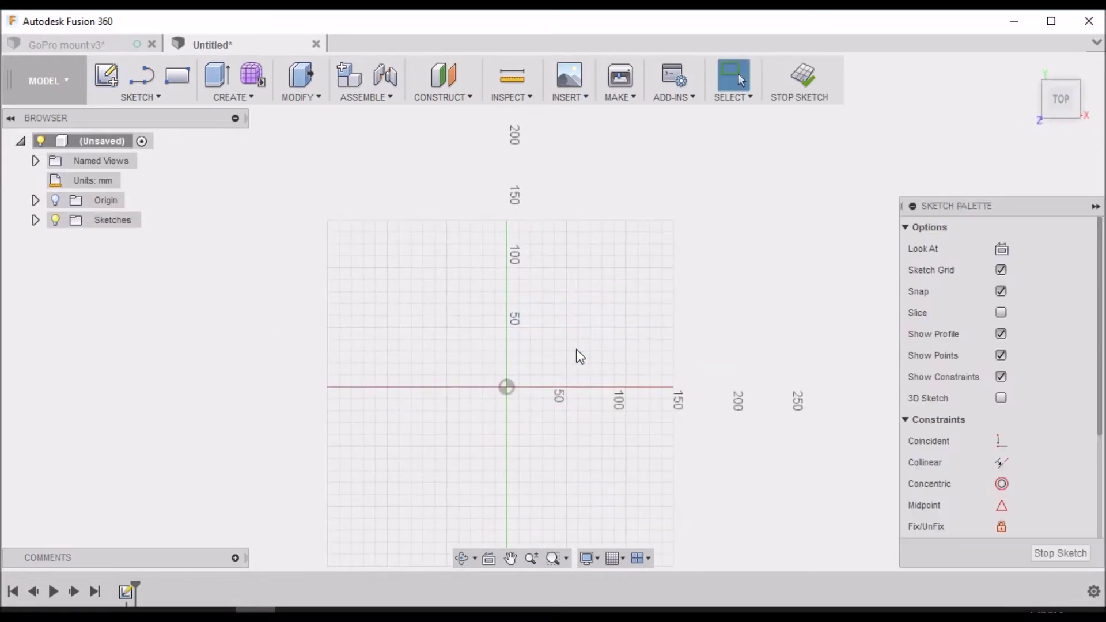
scroll(455, 282, up, 5)
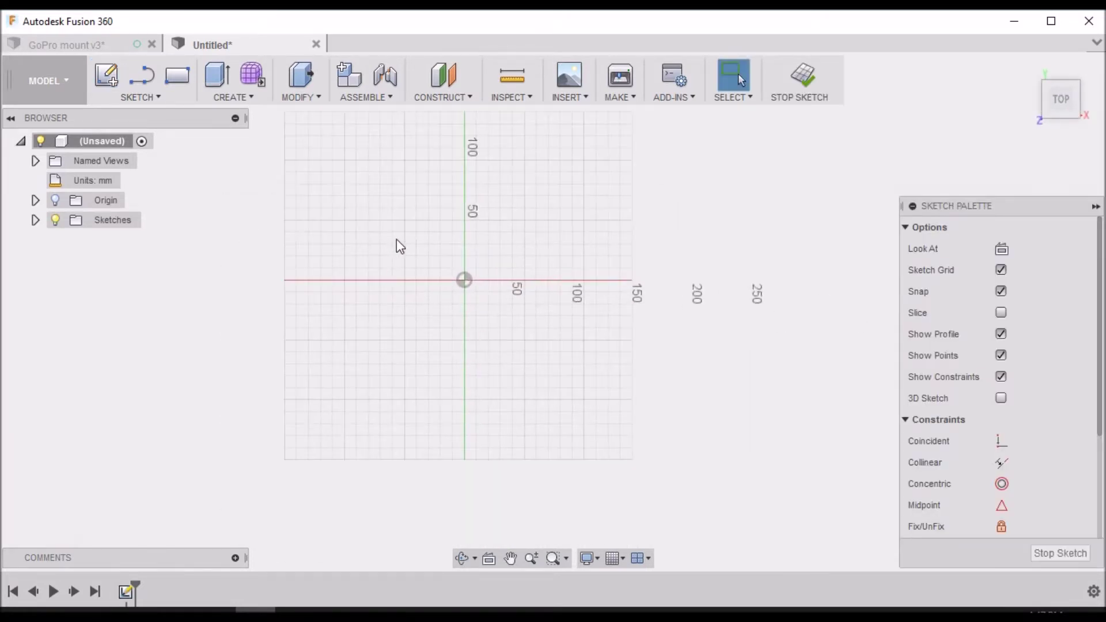
scroll(412, 247, up, 3)
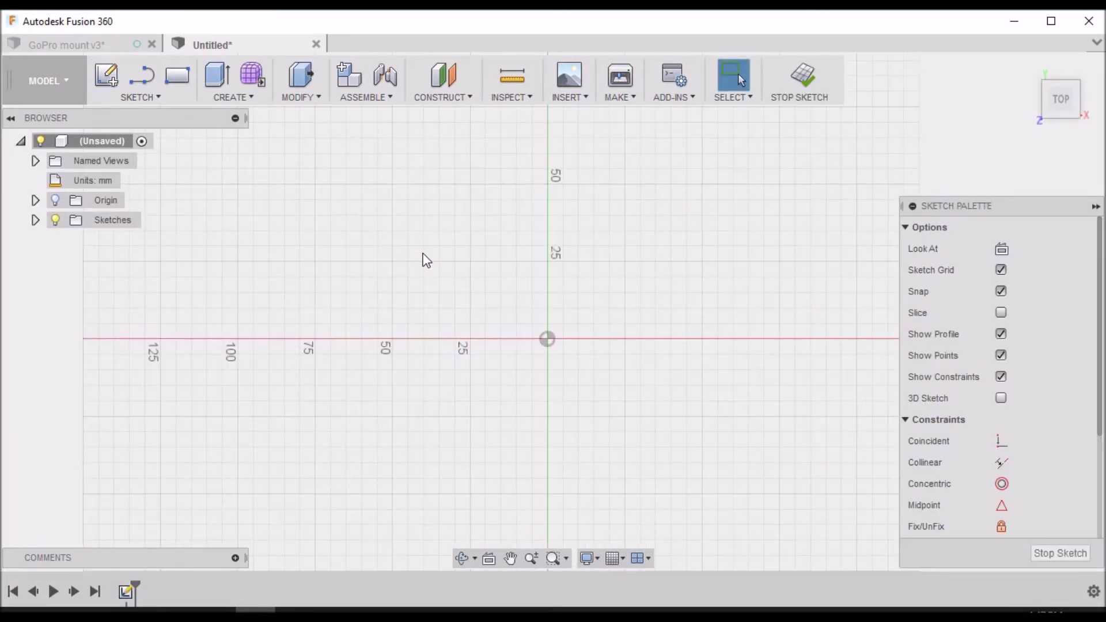
click(160, 97)
- Draw a center rectangle on the origin, 15 mm wide and 40 mm tall
mouse_move(154, 153)
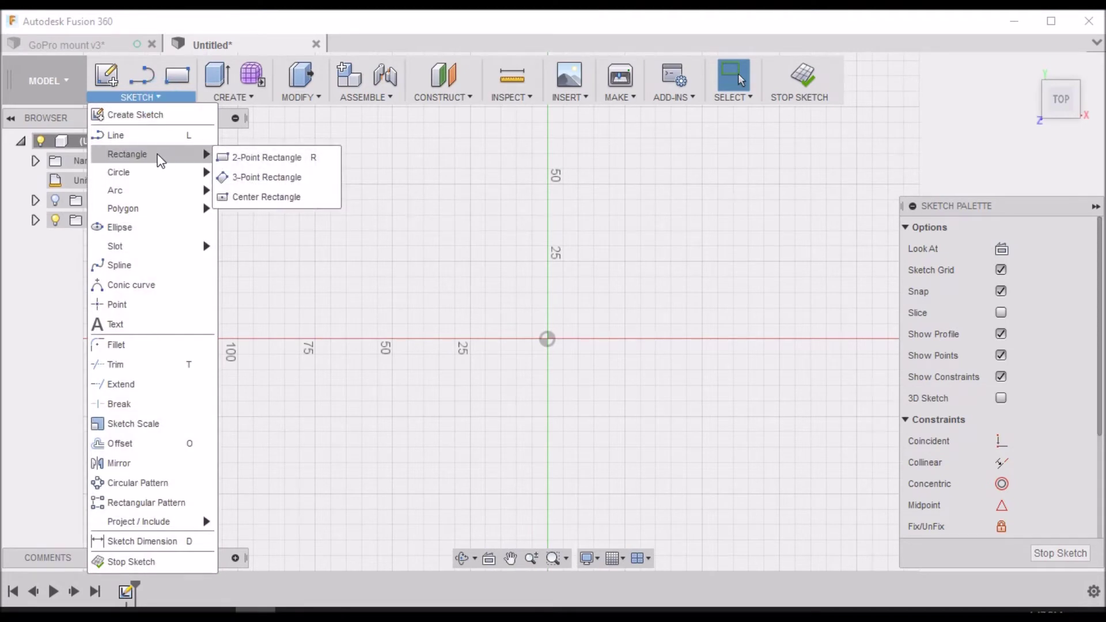
click(267, 197)
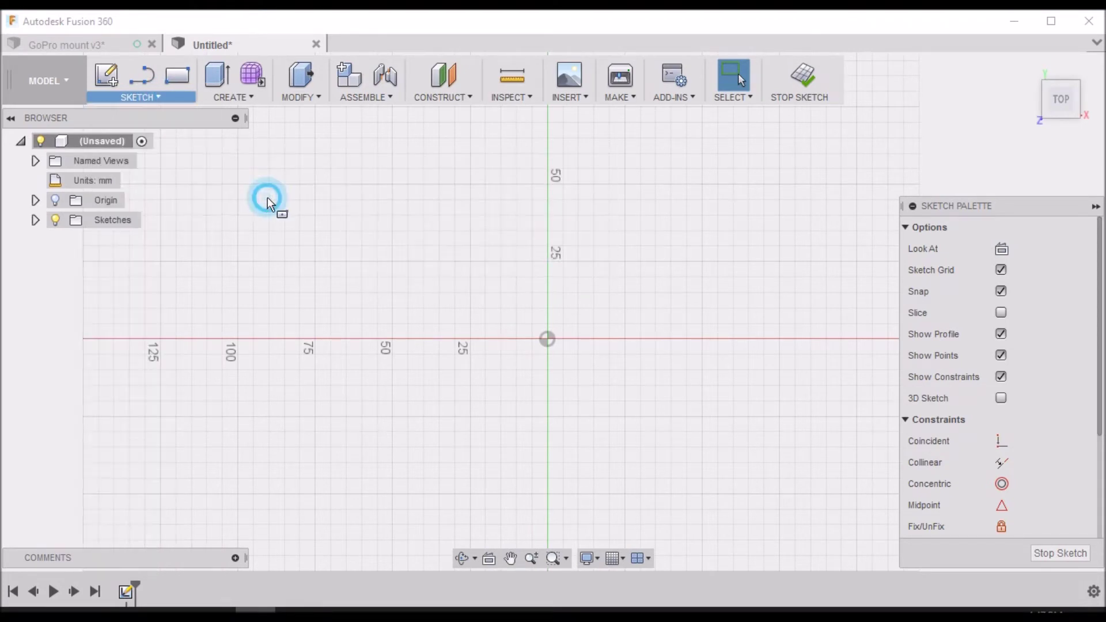
click(551, 340)
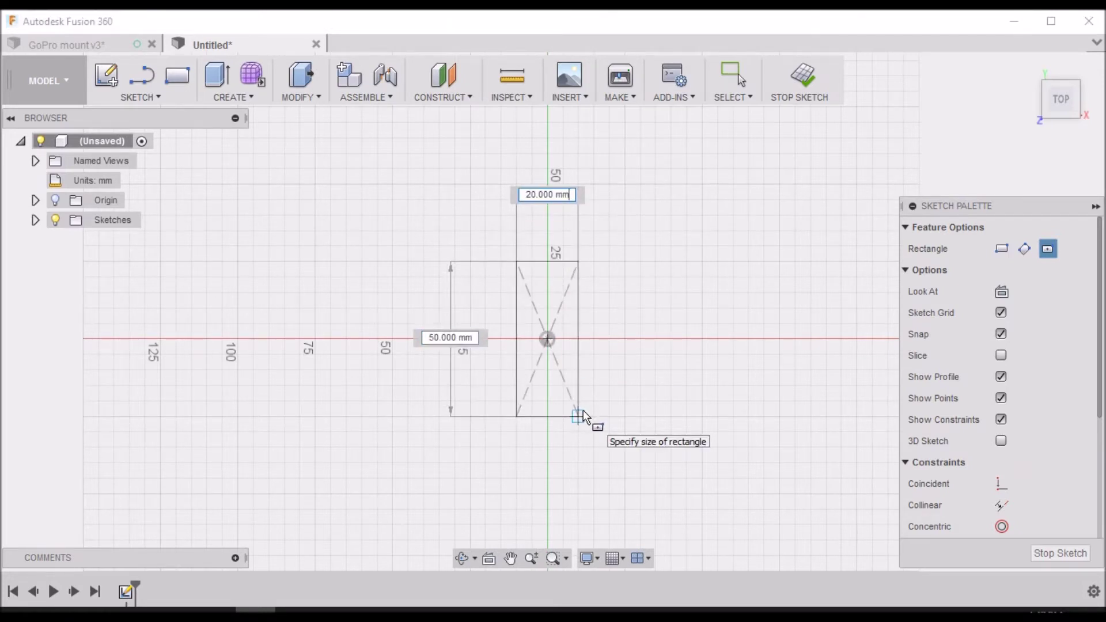
text(15.)
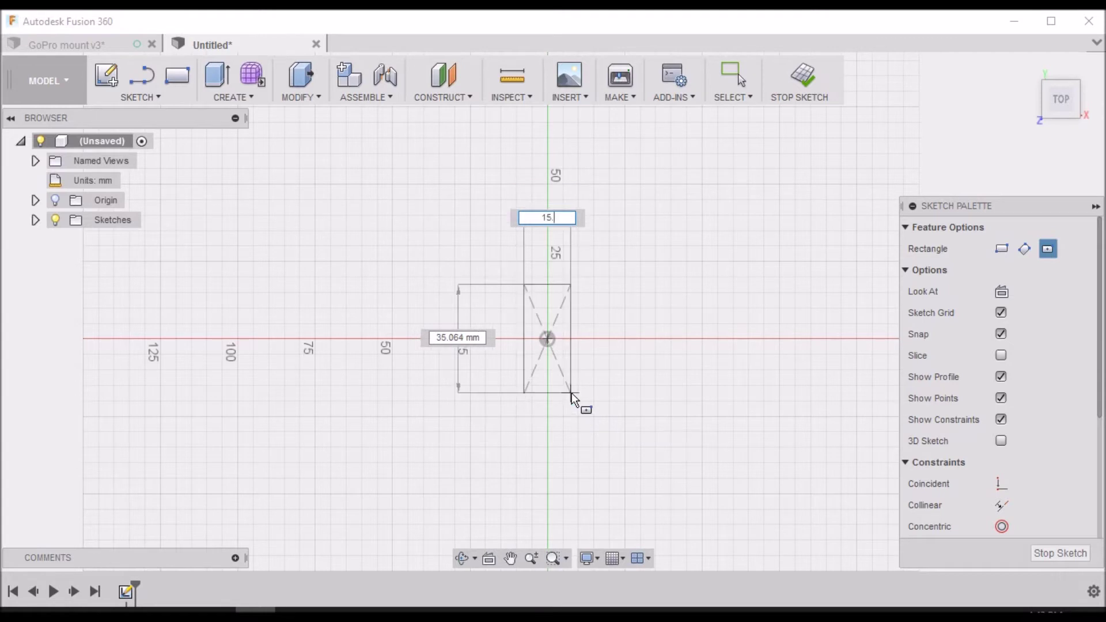
key(Tab)
key(Tab)
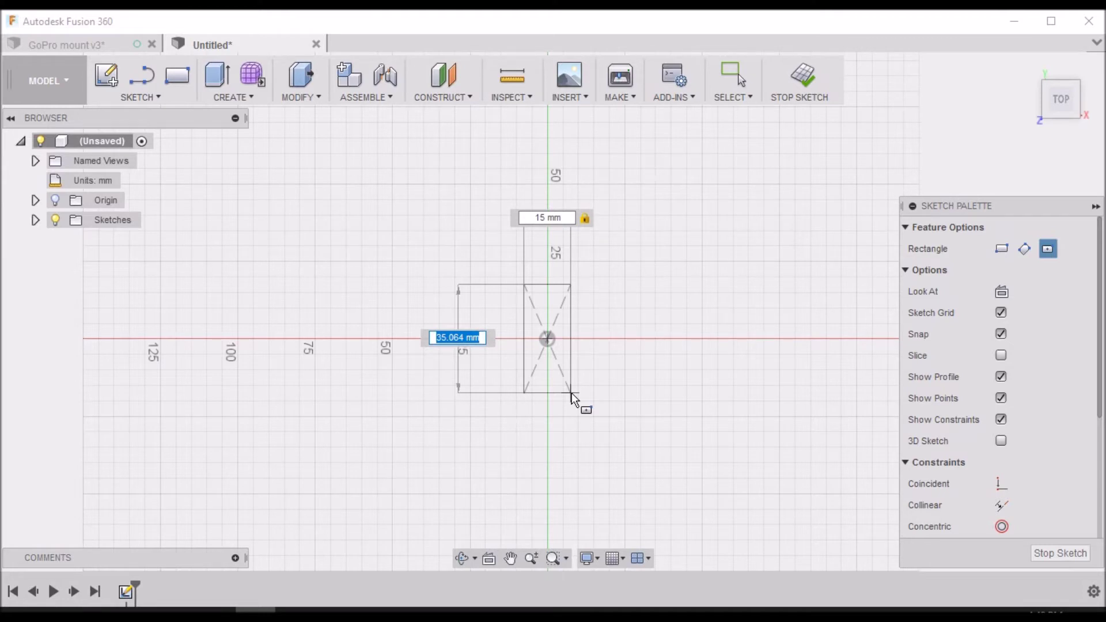
text(40.)
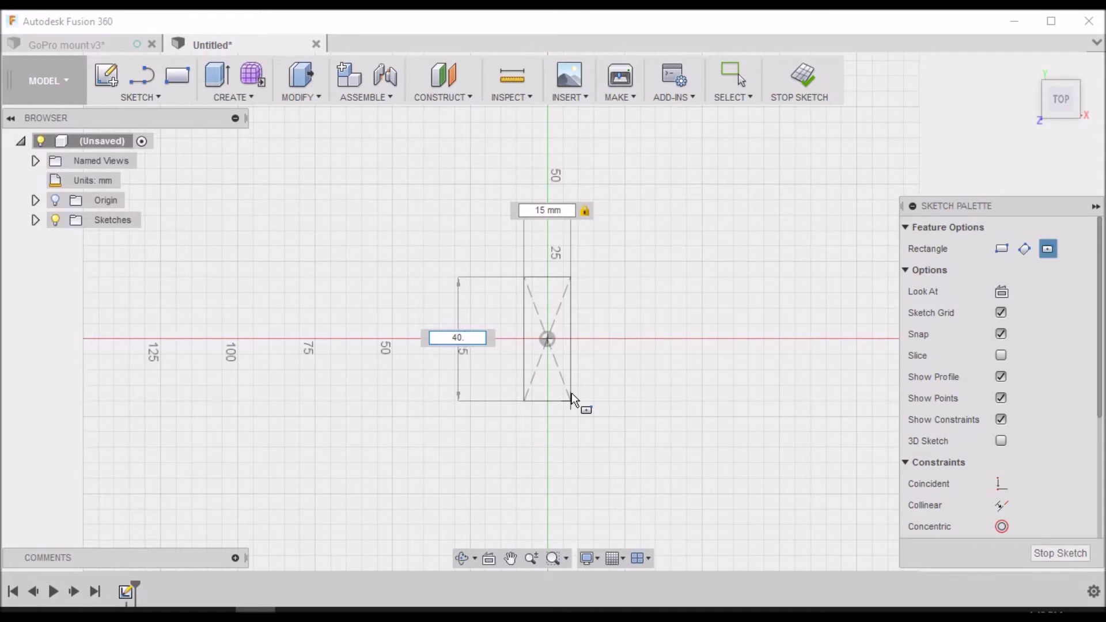
key(Return)
key(Escape)
scroll(571, 393, down, 1)
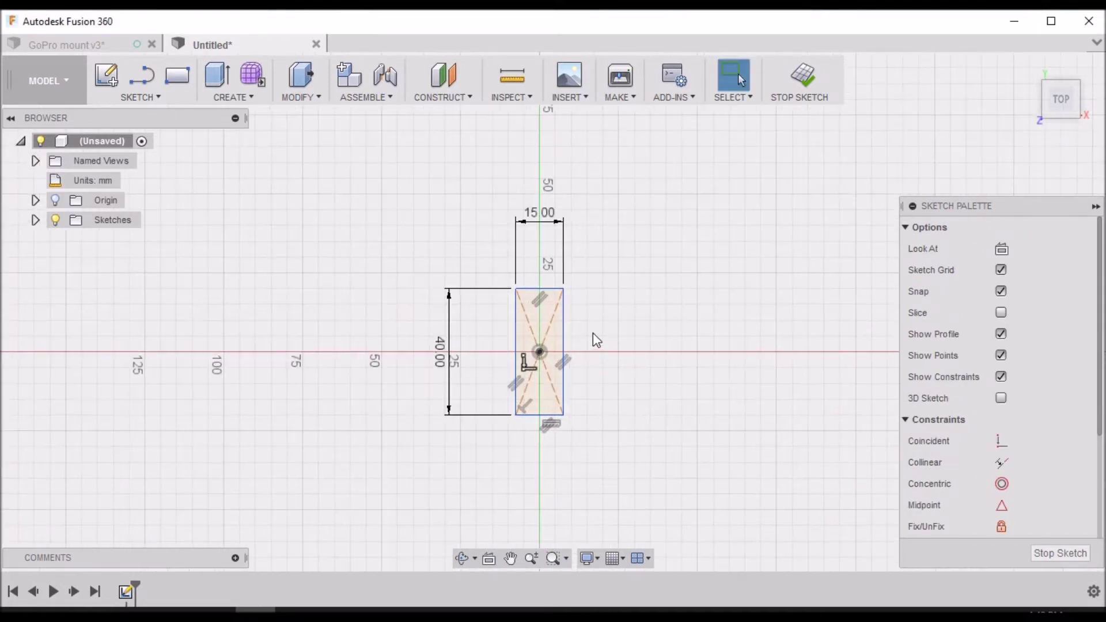
scroll(536, 342, up, 5)
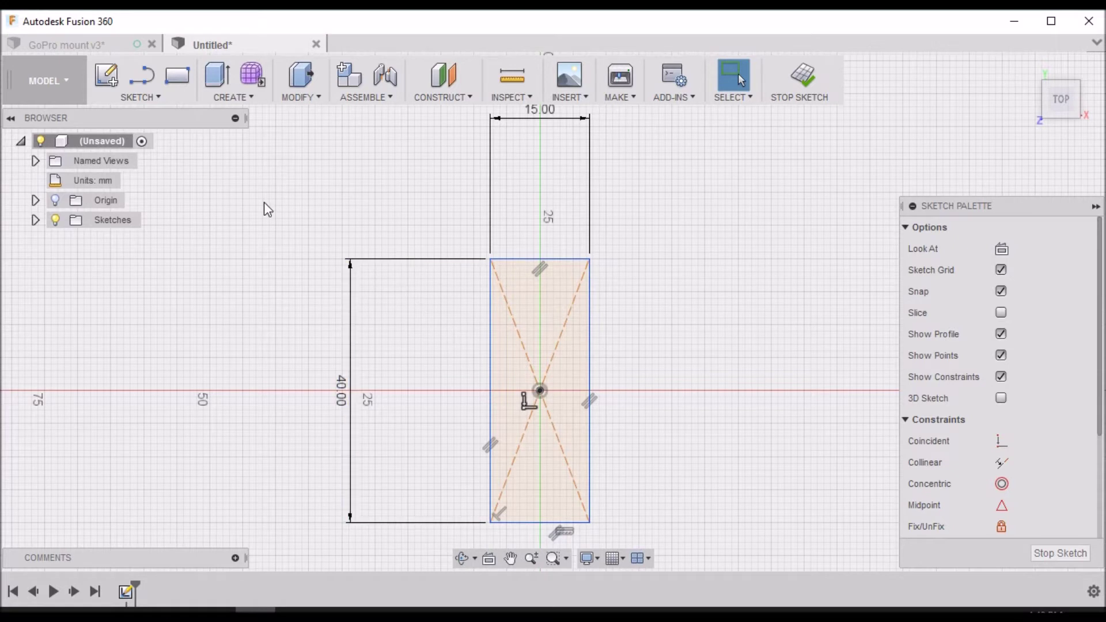
- Draw concentric center-diameter circles, including a 10 mm one, on the rectangle's top-edge midpoint
click(146, 99)
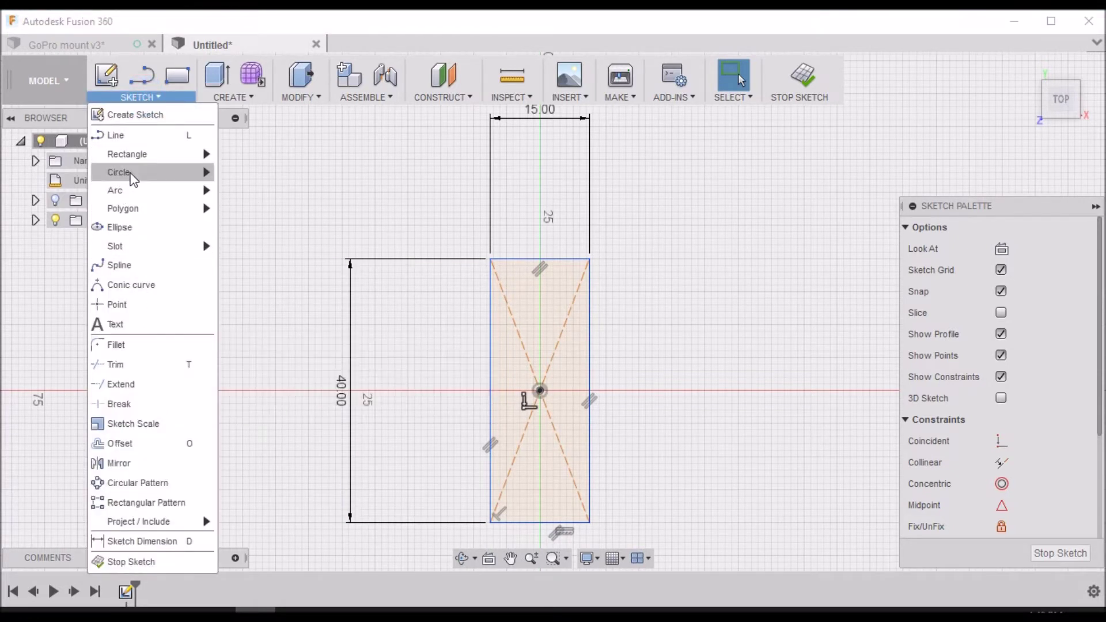
mouse_move(129, 171)
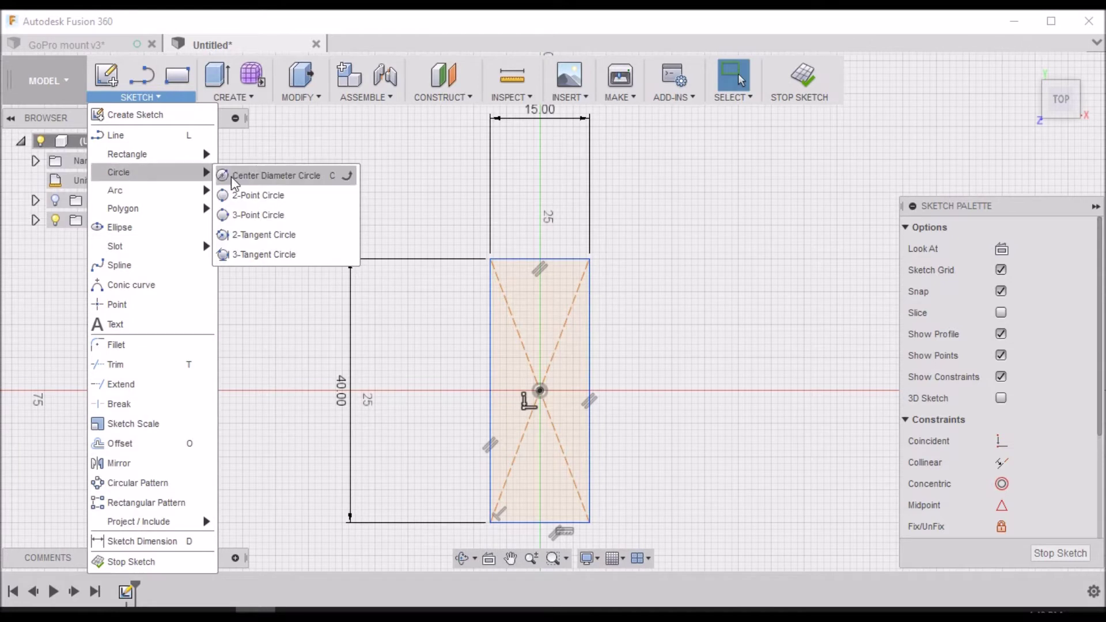
click(268, 176)
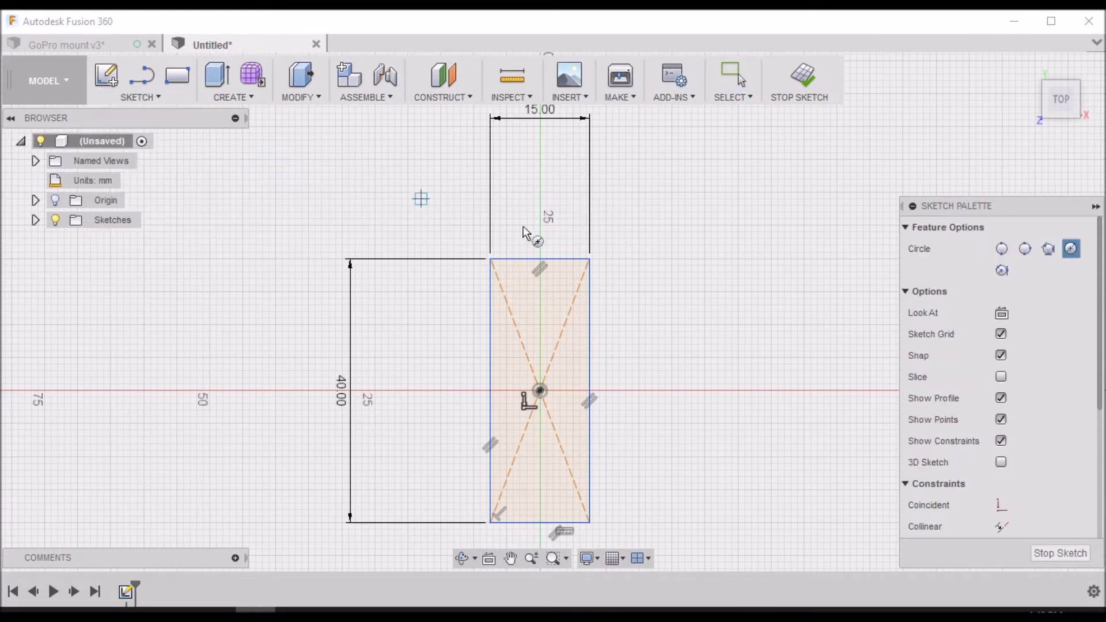
click(542, 261)
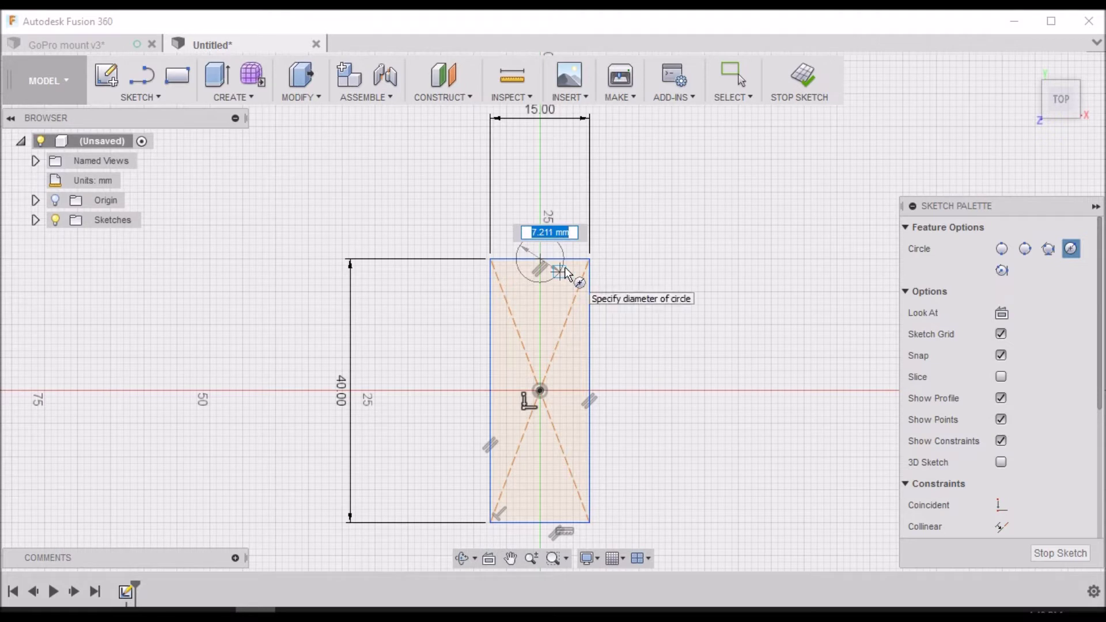
click(592, 252)
scroll(599, 239, down, 3)
scroll(598, 239, down, 2)
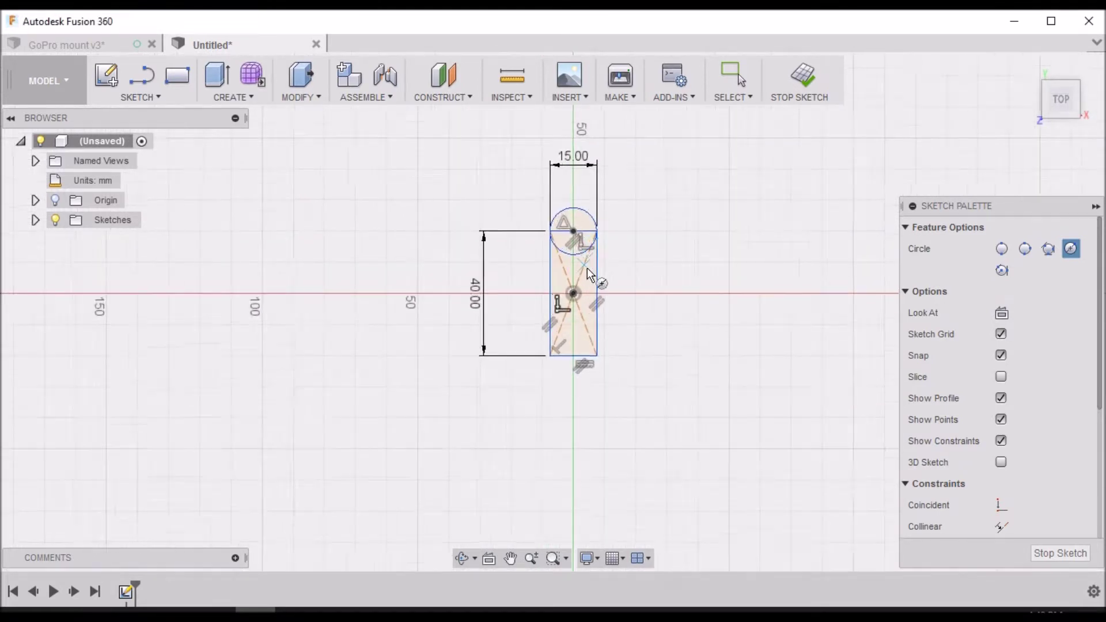
scroll(579, 256, up, 3)
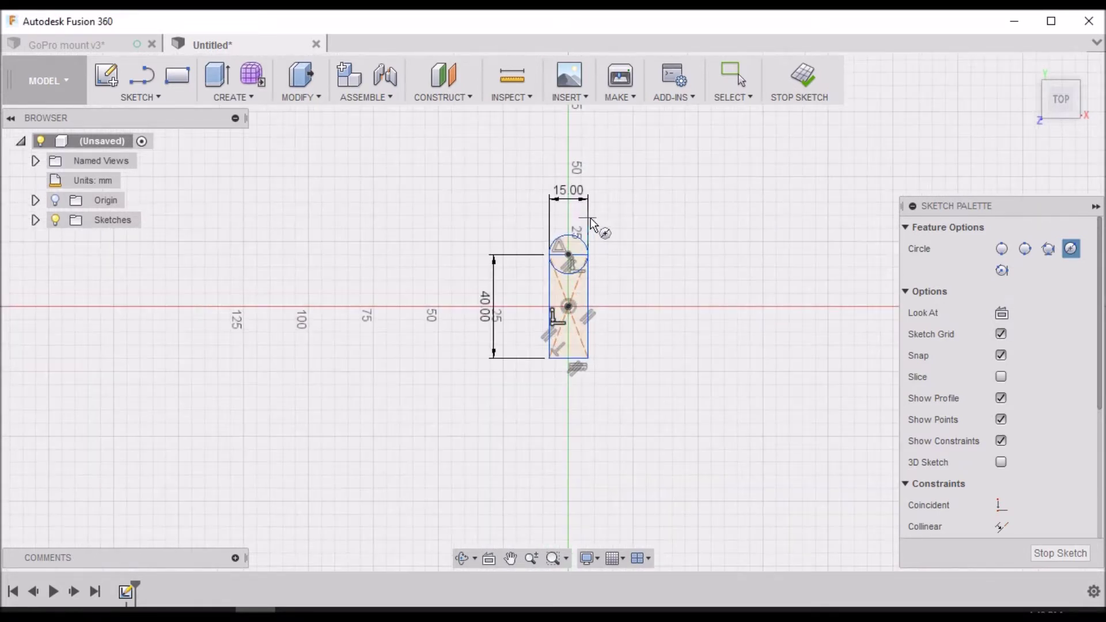
scroll(572, 267, up, 2)
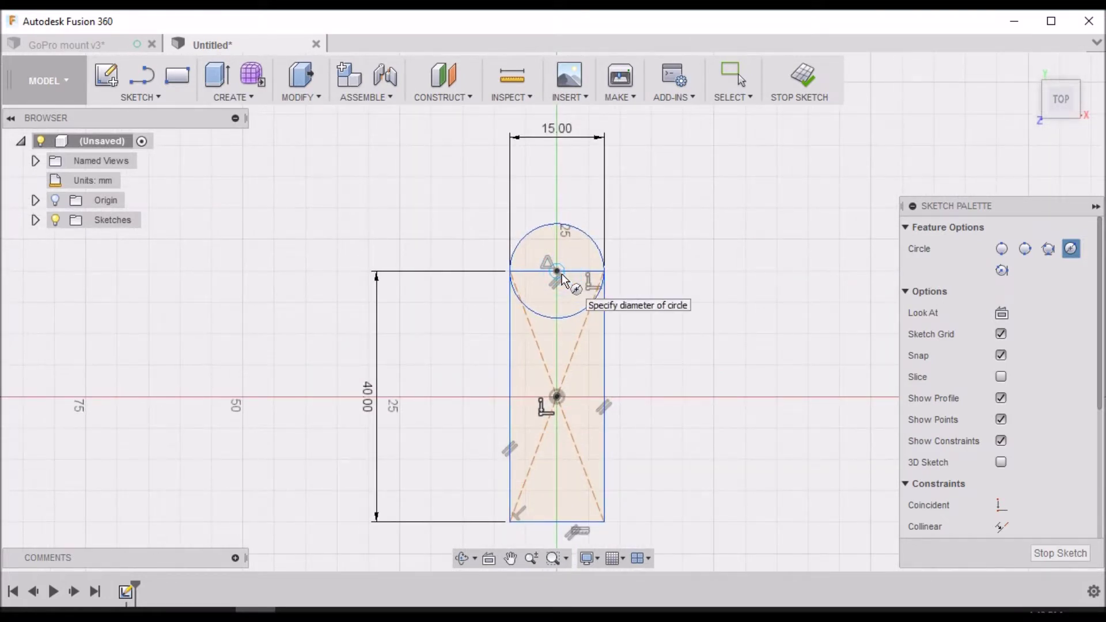
click(557, 272)
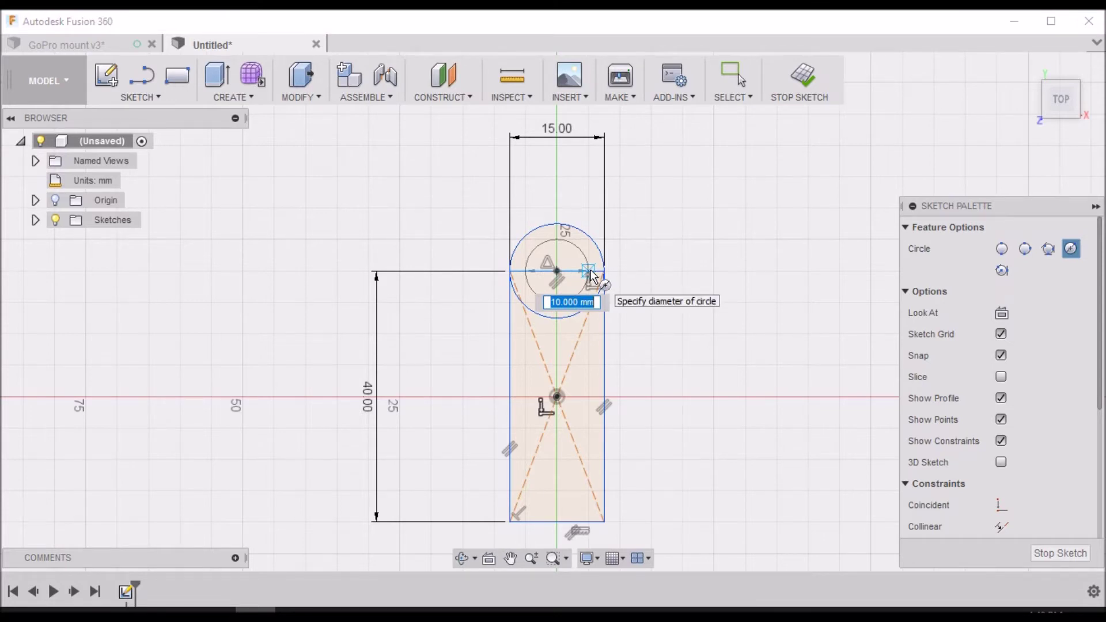
click(589, 273)
- Add a 5.5 mm circle on the same top-end centre
scroll(514, 262, up, 1)
scroll(514, 262, up, 2)
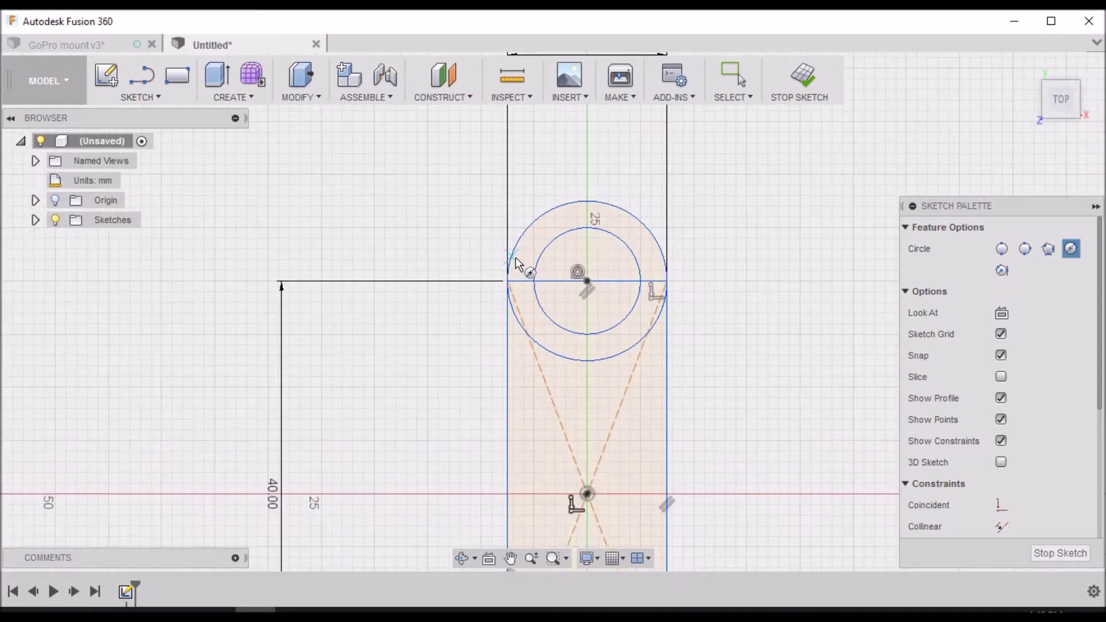
click(587, 281)
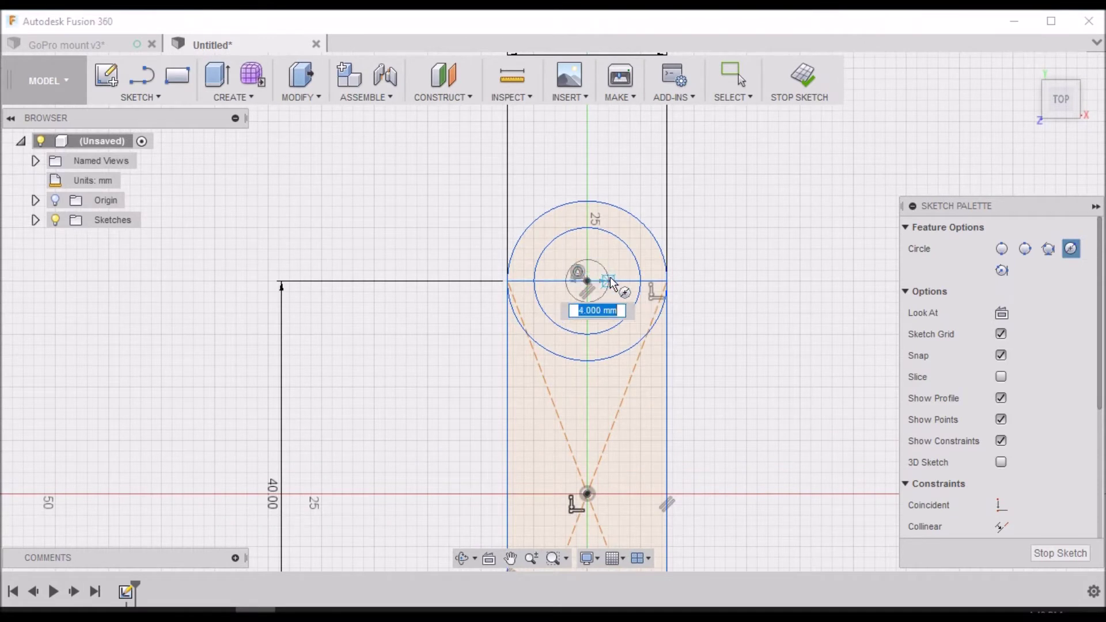
text(5.)
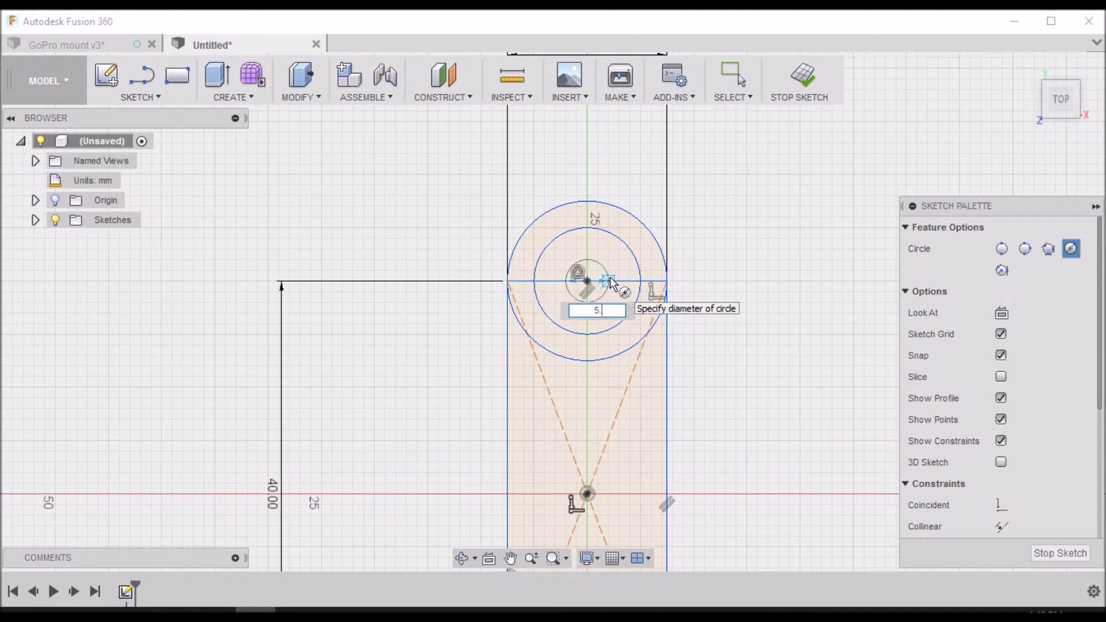
text(5)
key(Return)
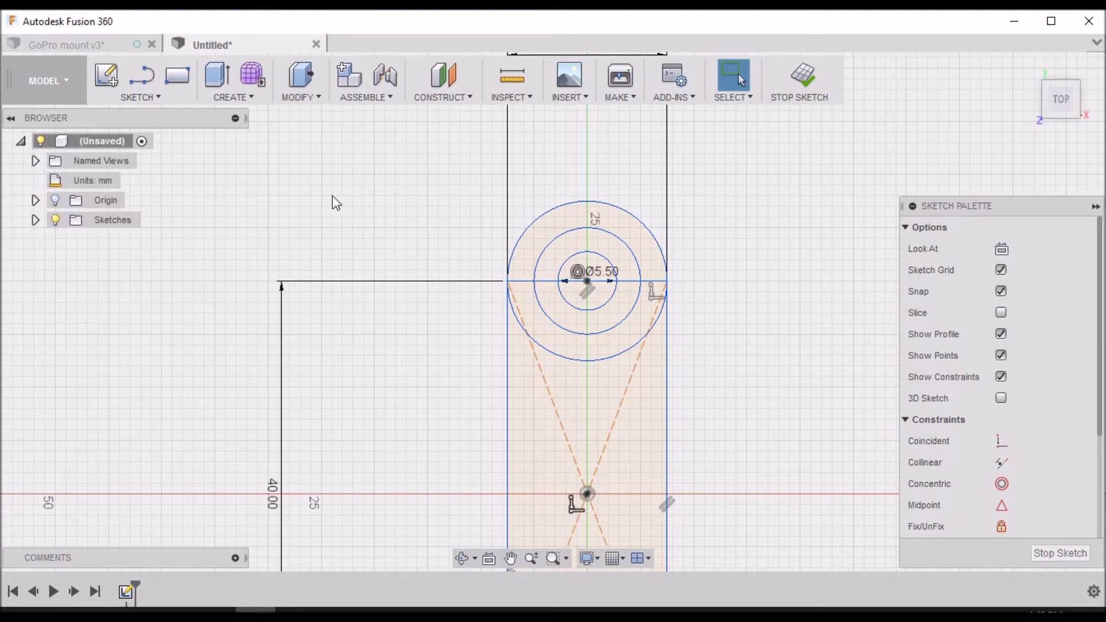
click(156, 97)
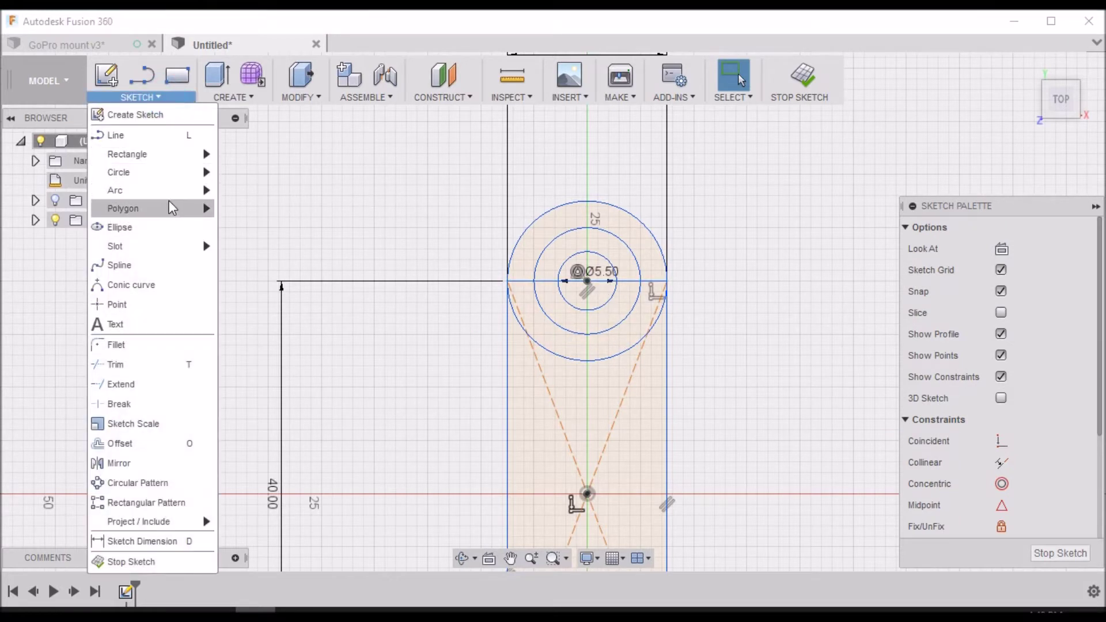
- Draw a six-sided inscribed hexagon of 4.65 mm radius centred on the top circles
mouse_move(174, 209)
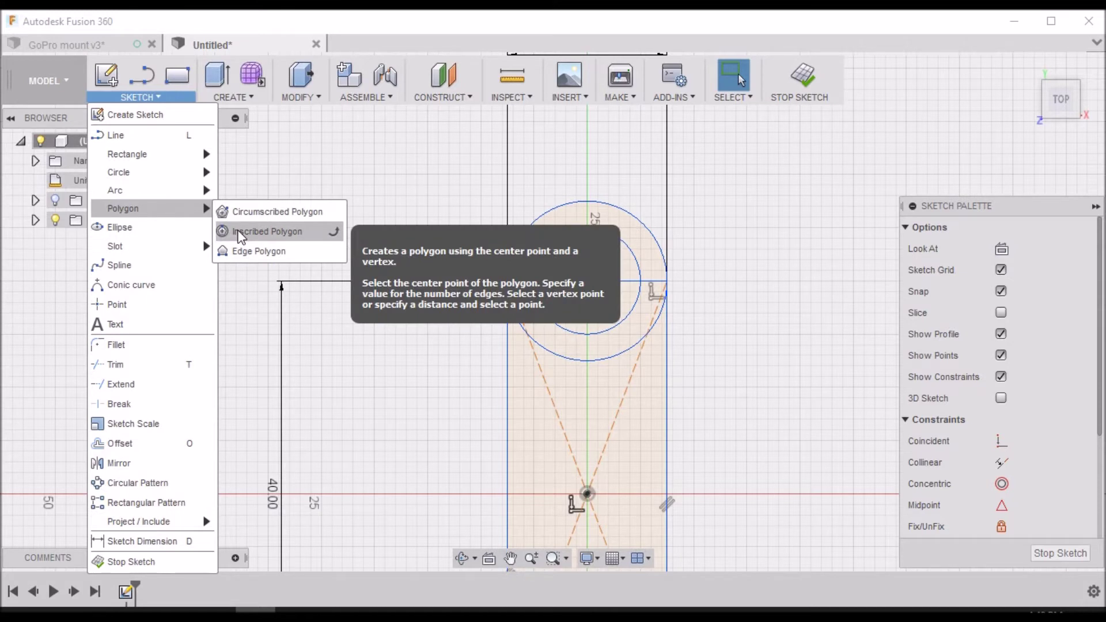
click(239, 233)
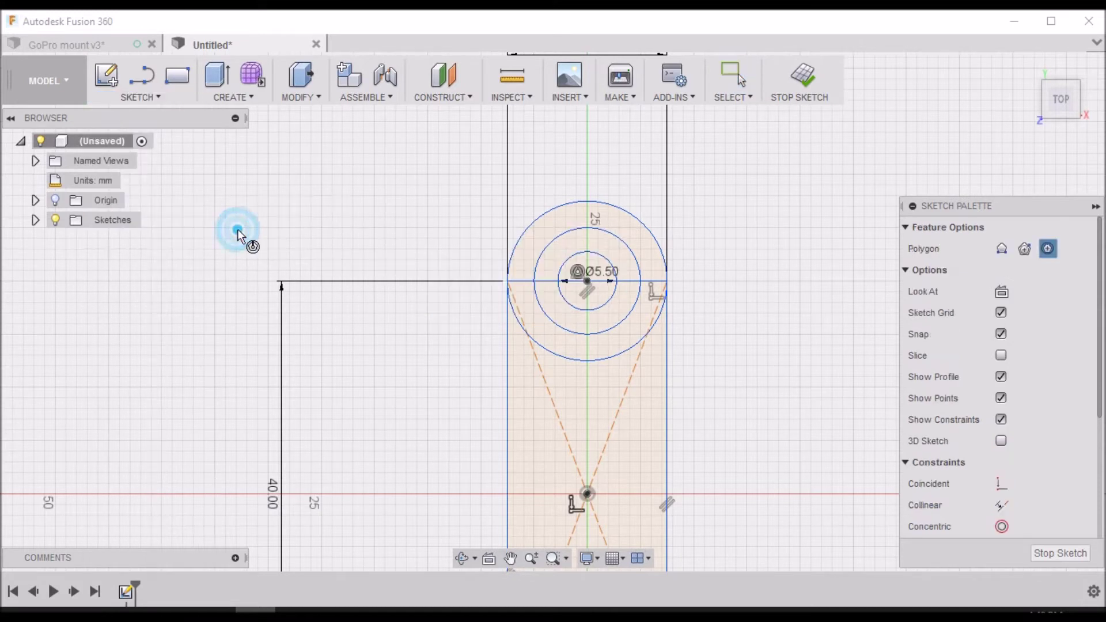
click(587, 282)
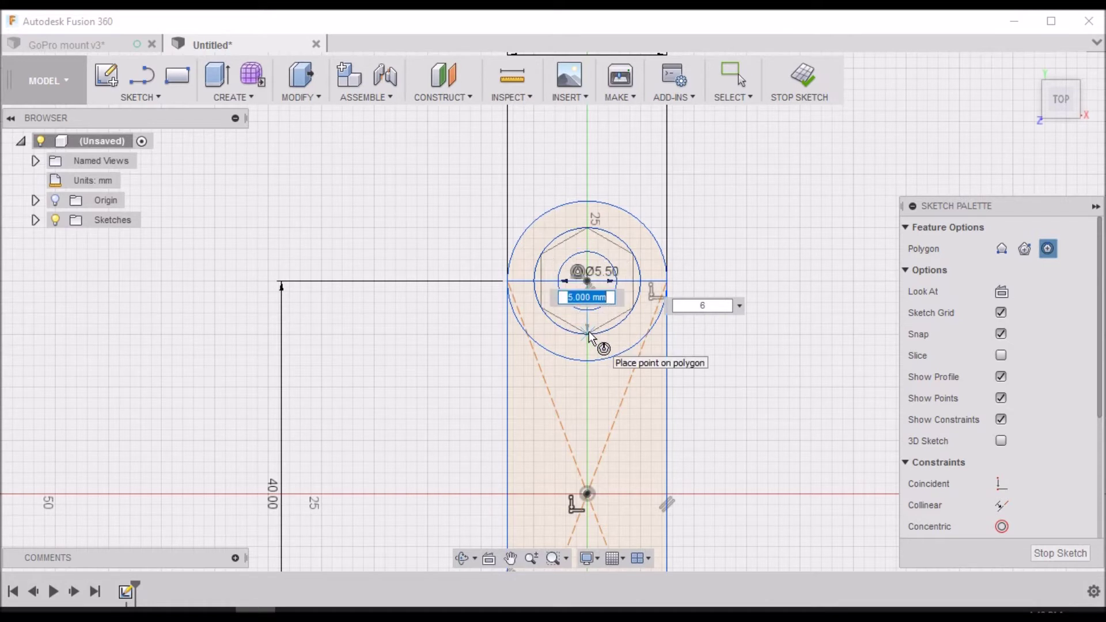
text(4.65)
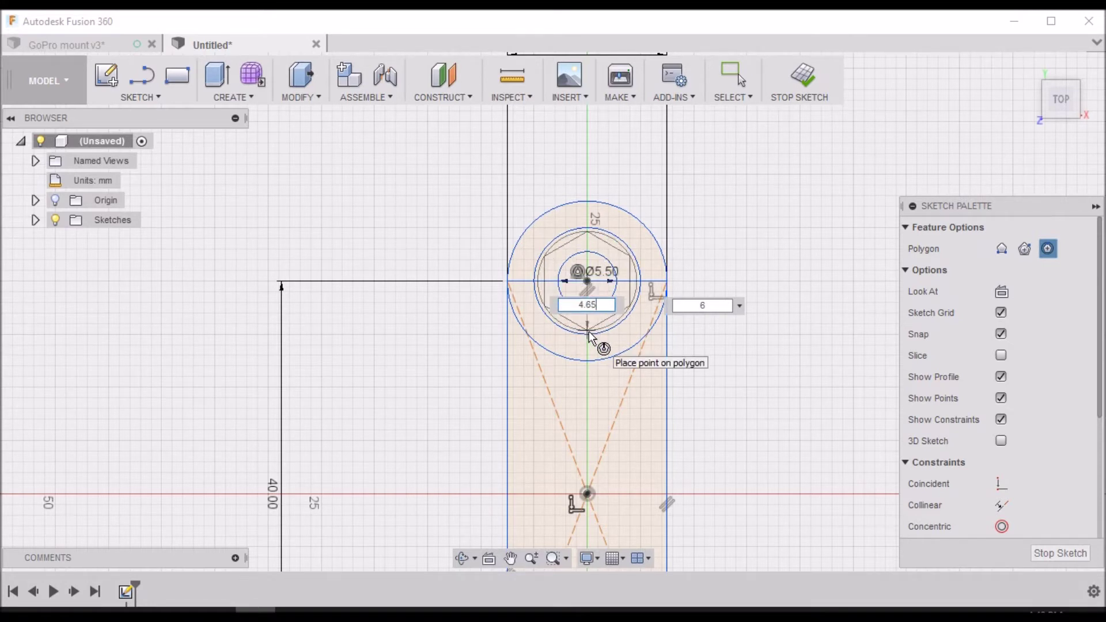
click(589, 334)
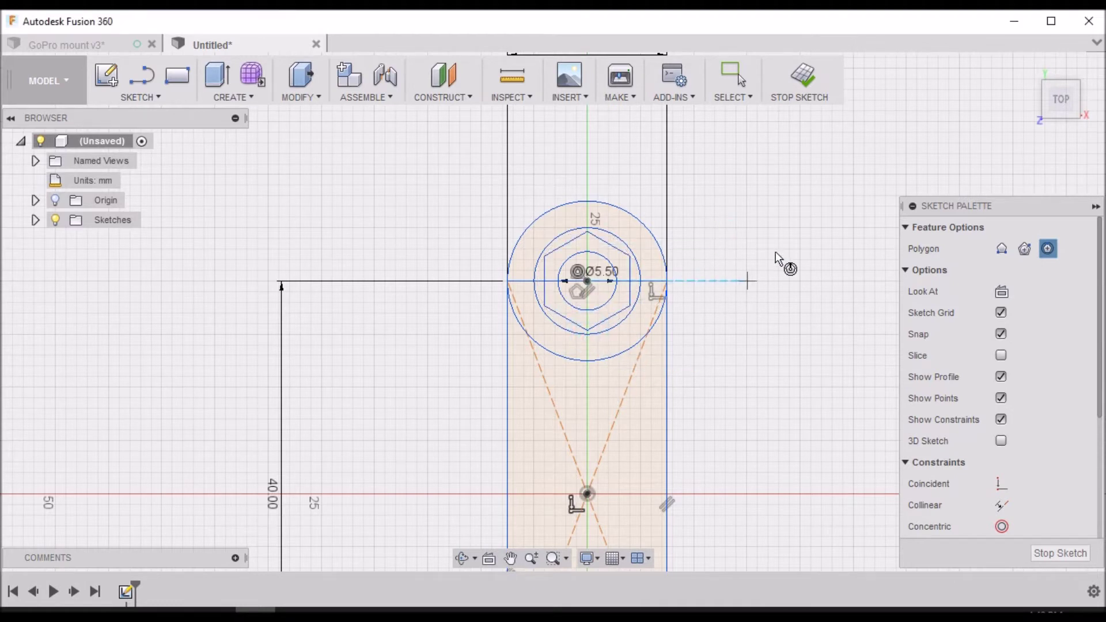
scroll(452, 225, down, 3)
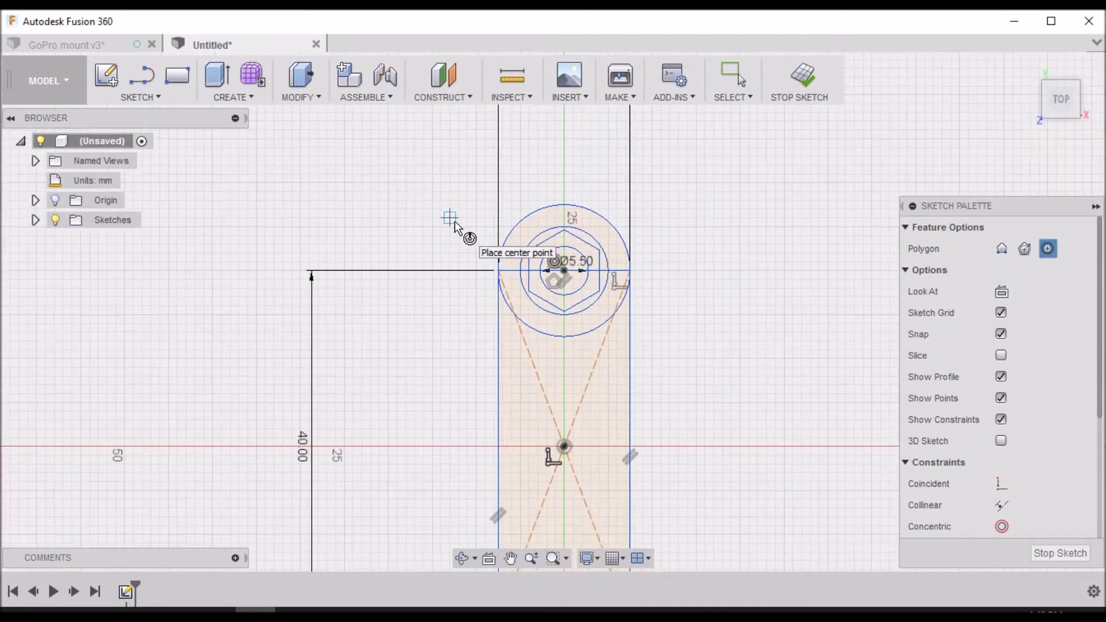
scroll(454, 228, up, 1)
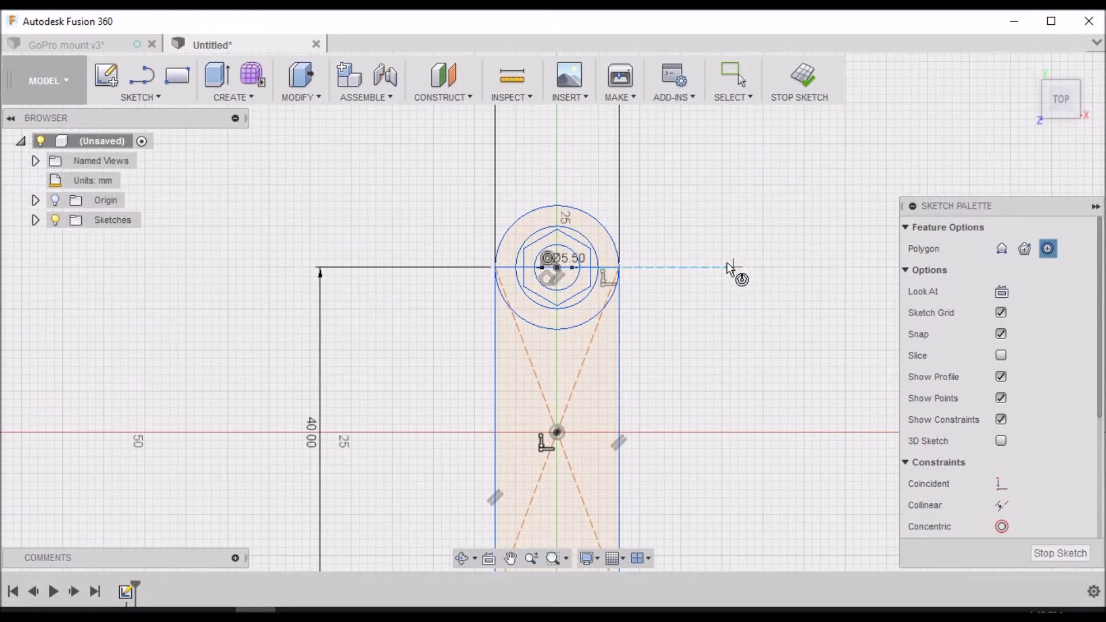
scroll(705, 268, up, 1)
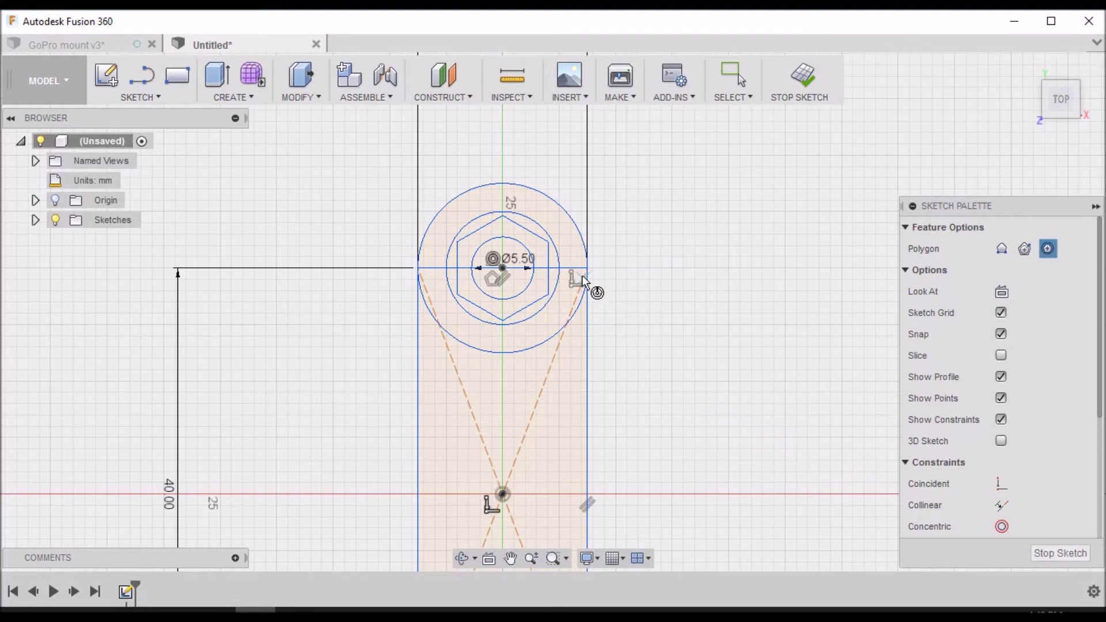
key(Escape)
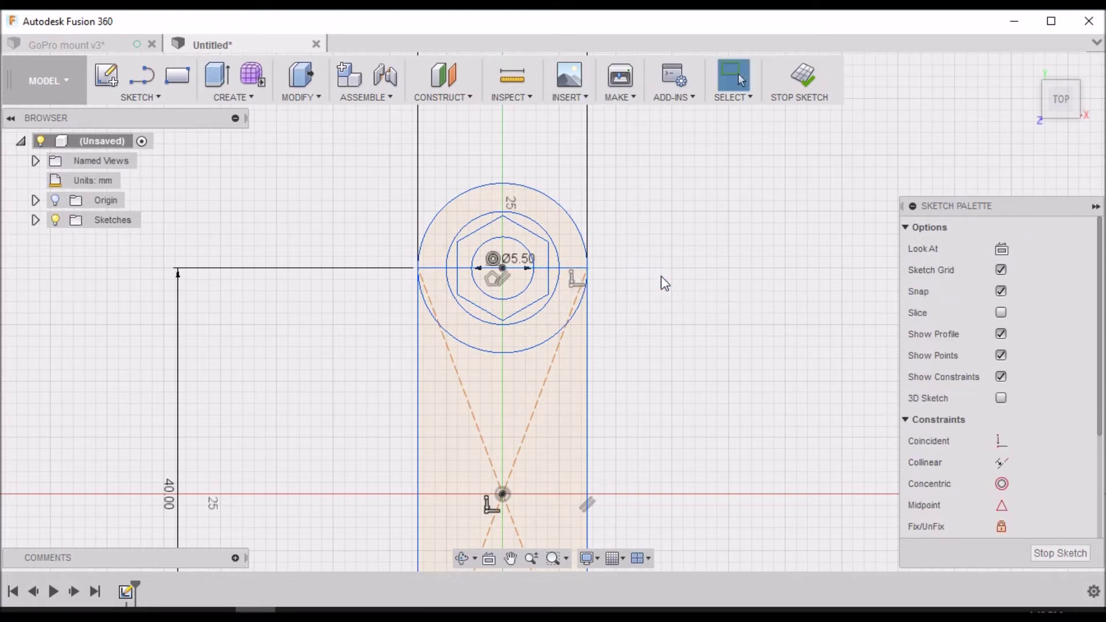
- Dimension the middle top circle and change its diameter from 10 mm to 12 mm
click(560, 273)
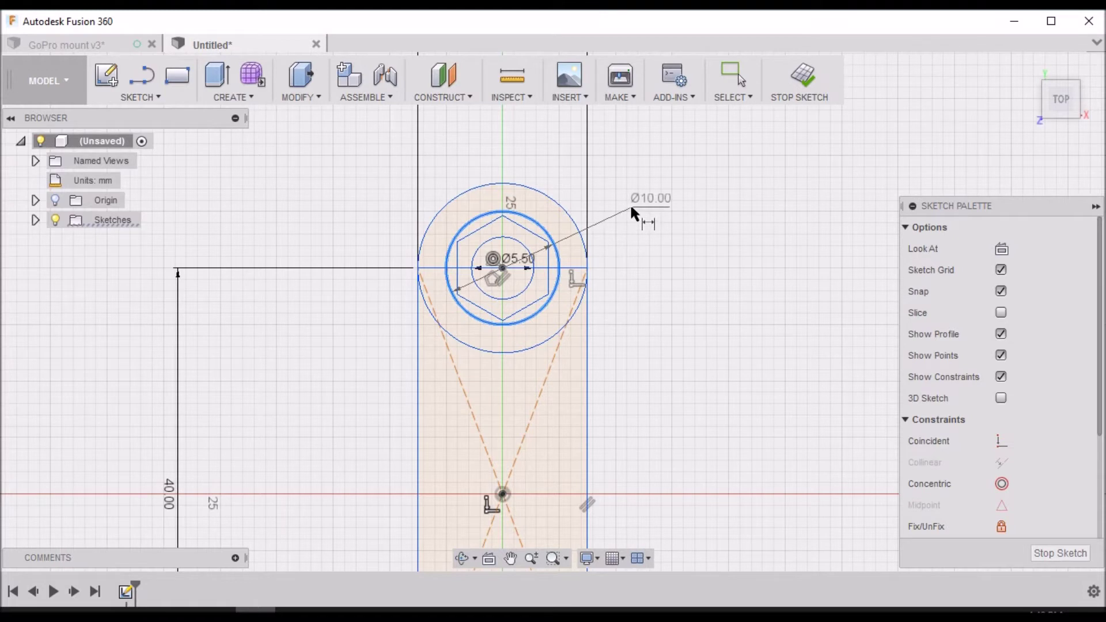
click(632, 206)
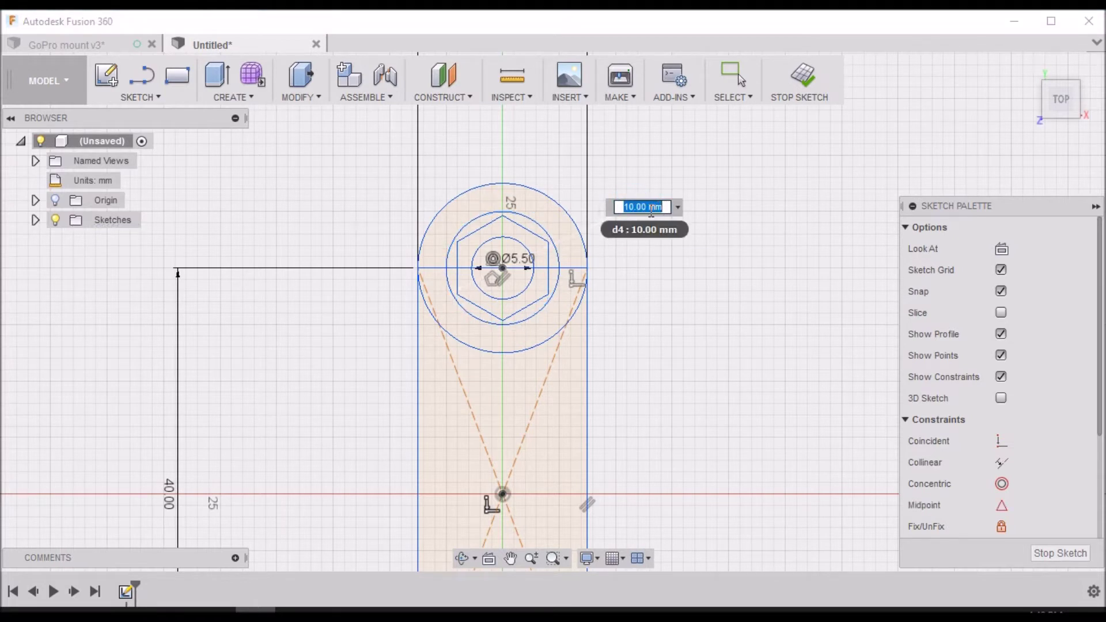
click(629, 206)
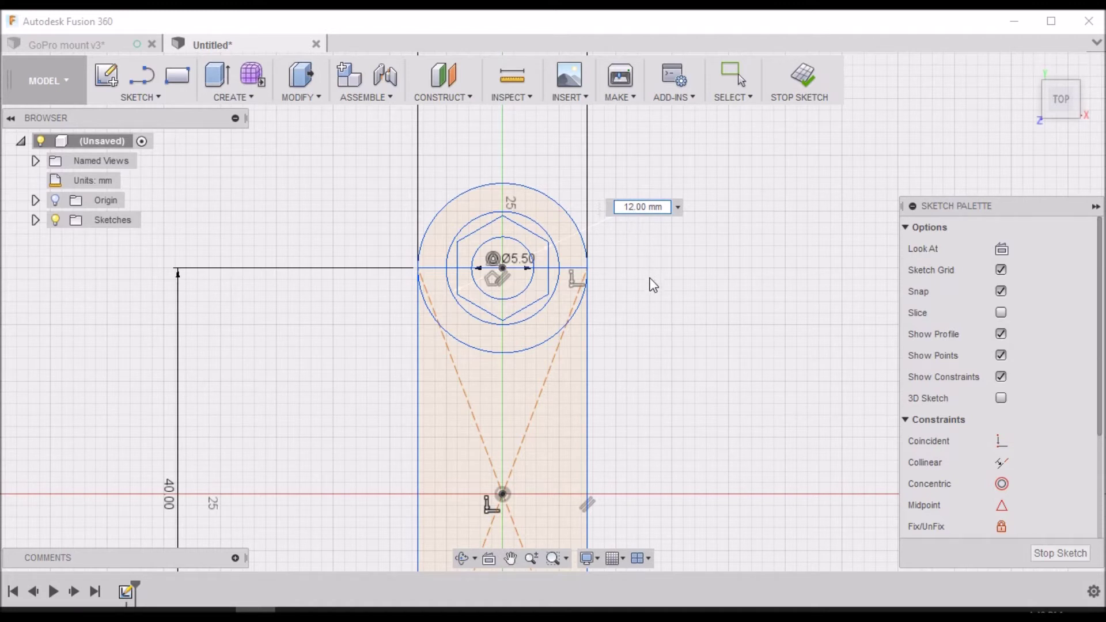
key(Return)
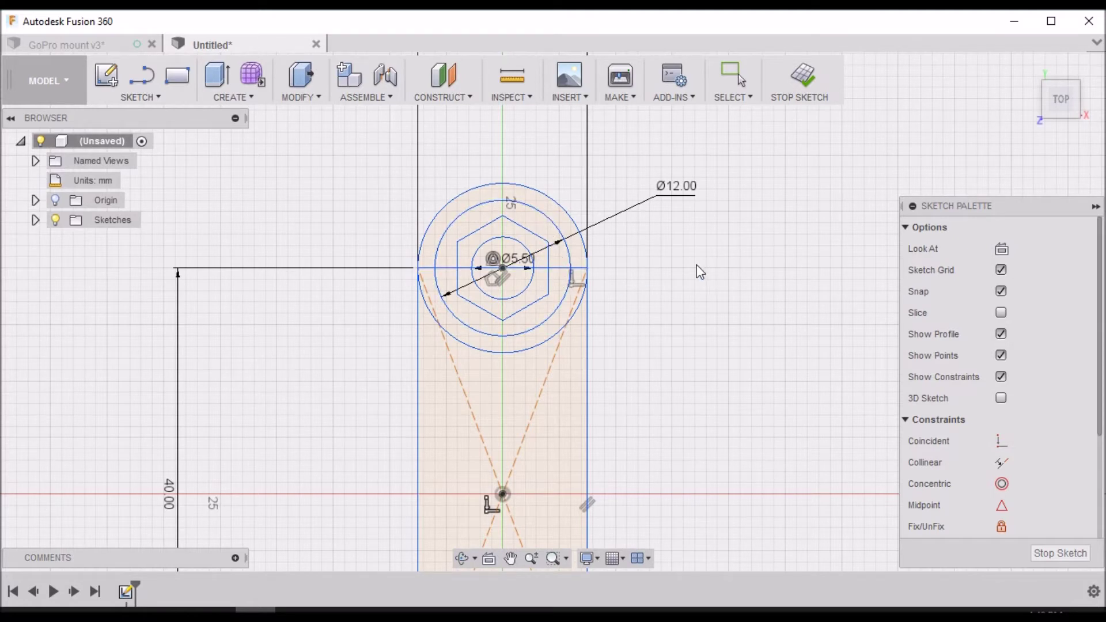
click(736, 285)
- Copy the top circles and hexagon 40 mm down onto the rectangle's bottom end
scroll(728, 292, down, 3)
click(481, 195)
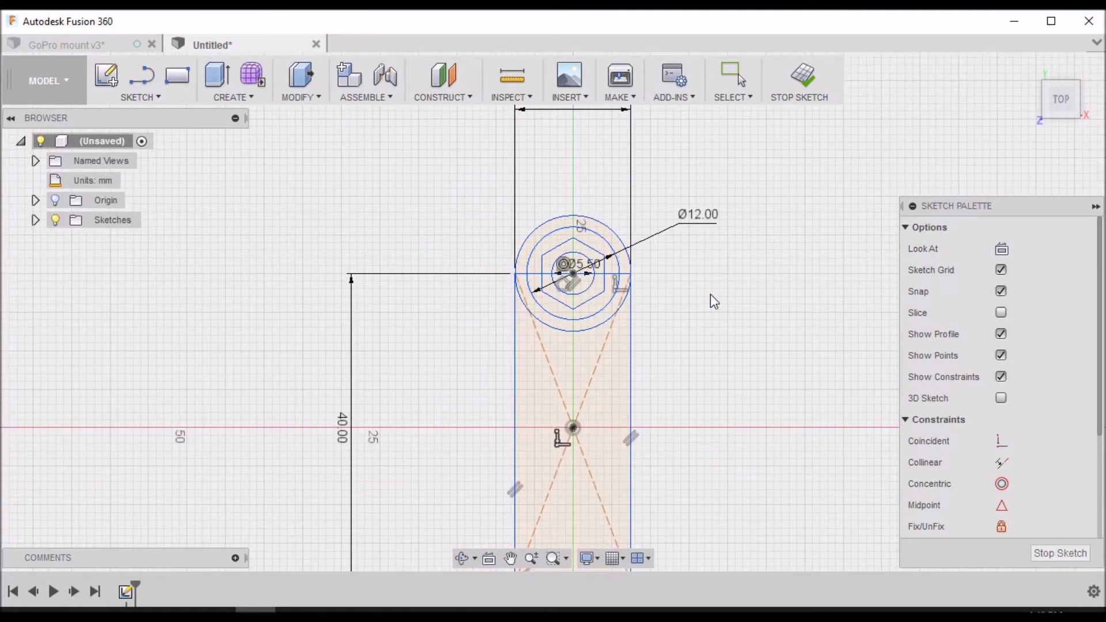
key(Escape)
mouse_move(477, 198)
mouse_down()
mouse_move(491, 271)
mouse_move(609, 347)
mouse_move(647, 338)
mouse_up()
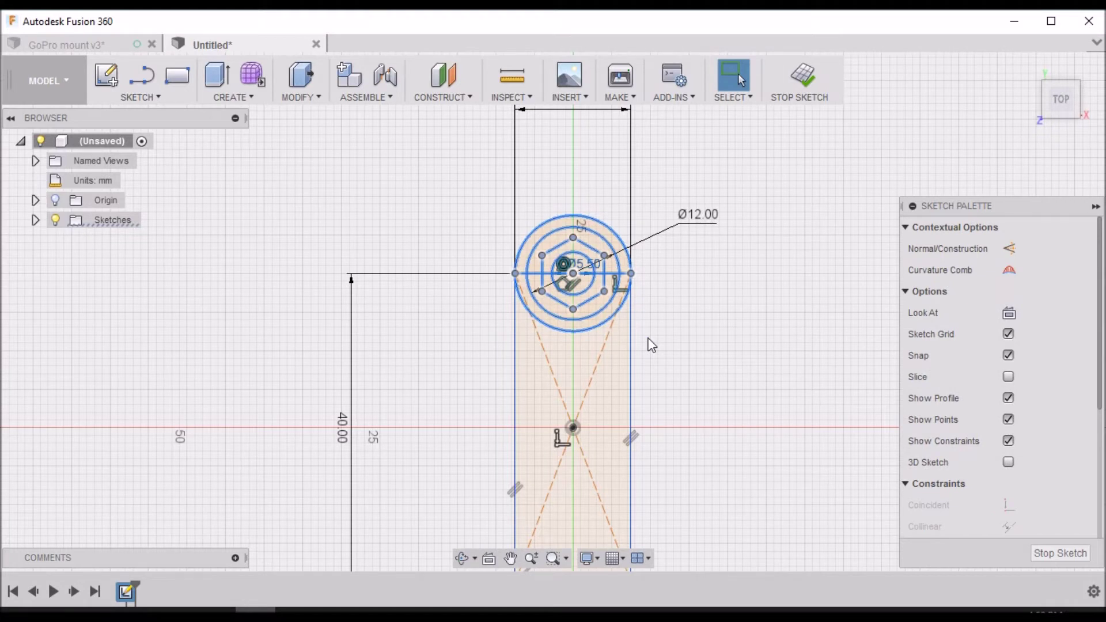
key(m)
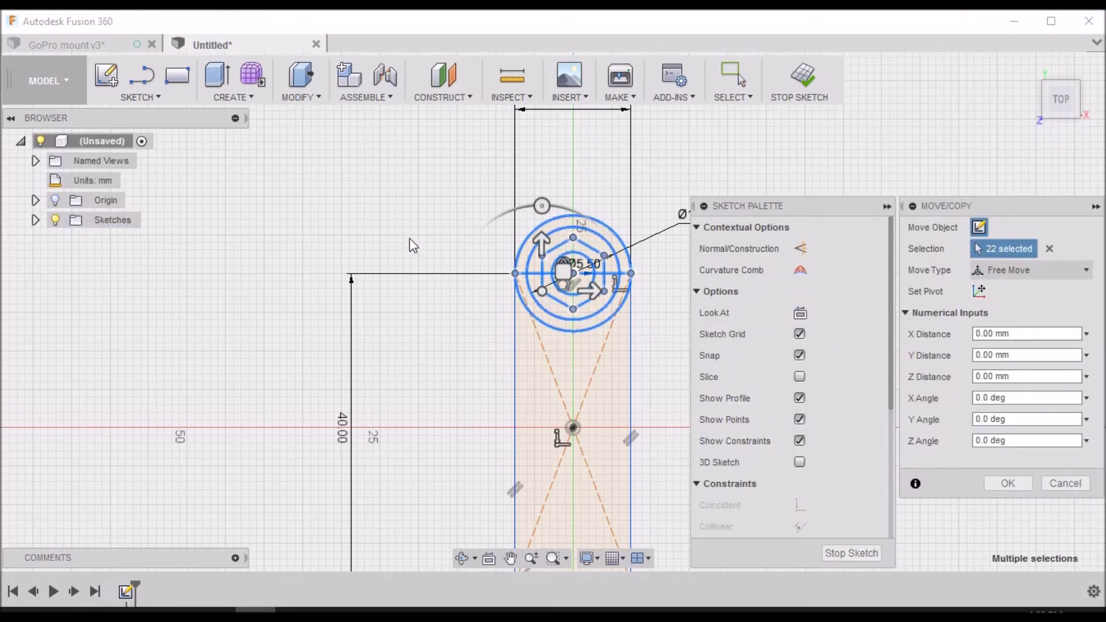
scroll(403, 239, down, 3)
drag(485, 220, 503, 423)
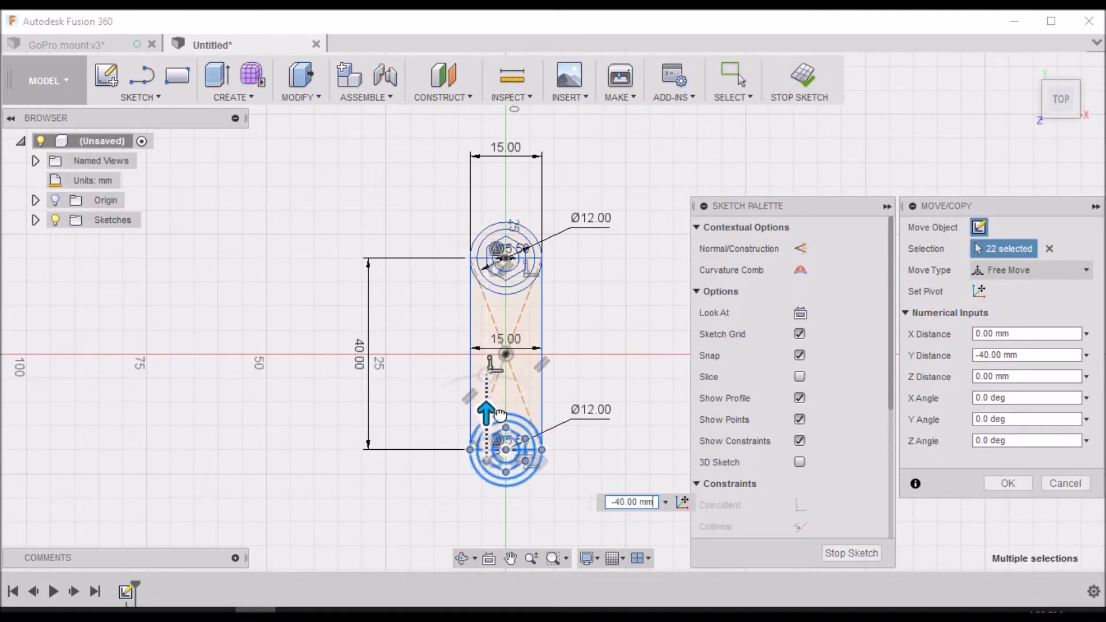
scroll(506, 454, up, 5)
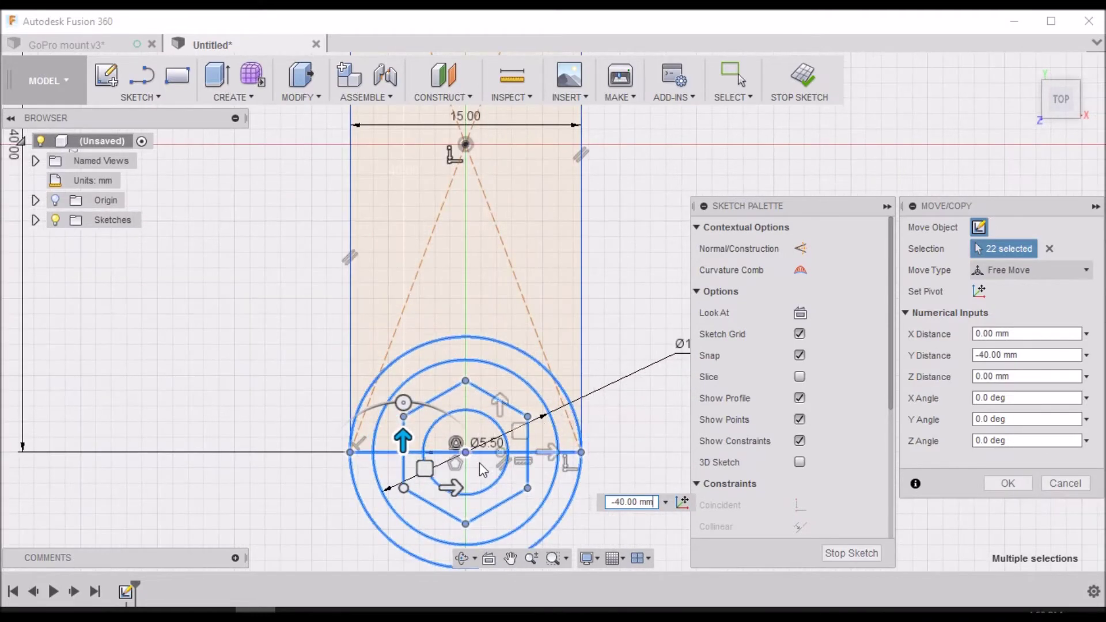
scroll(323, 357, down, 4)
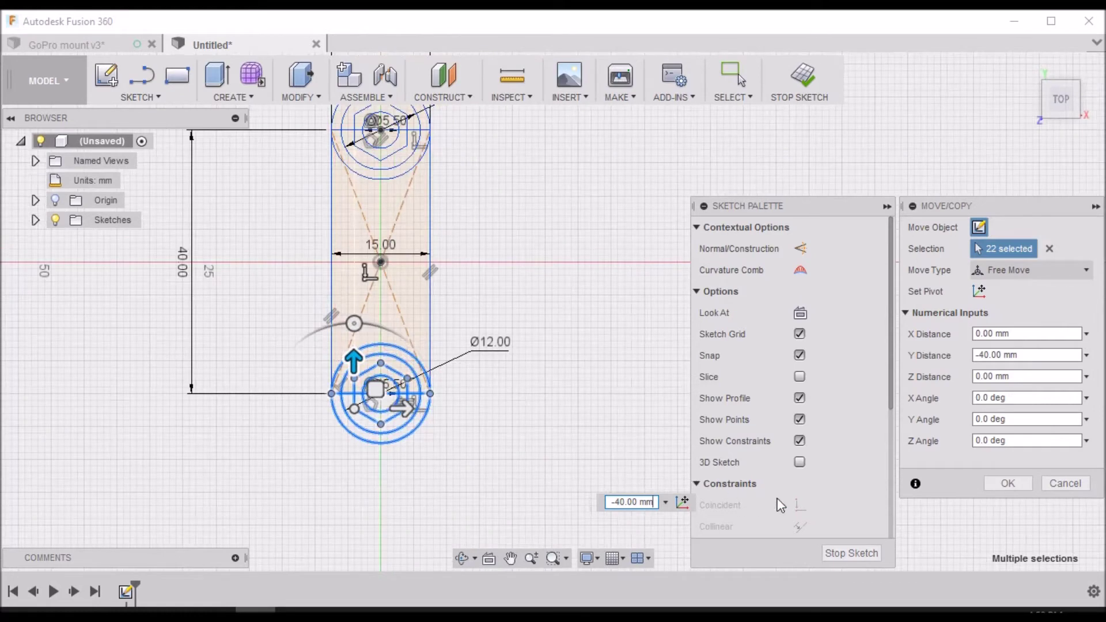
click(1006, 483)
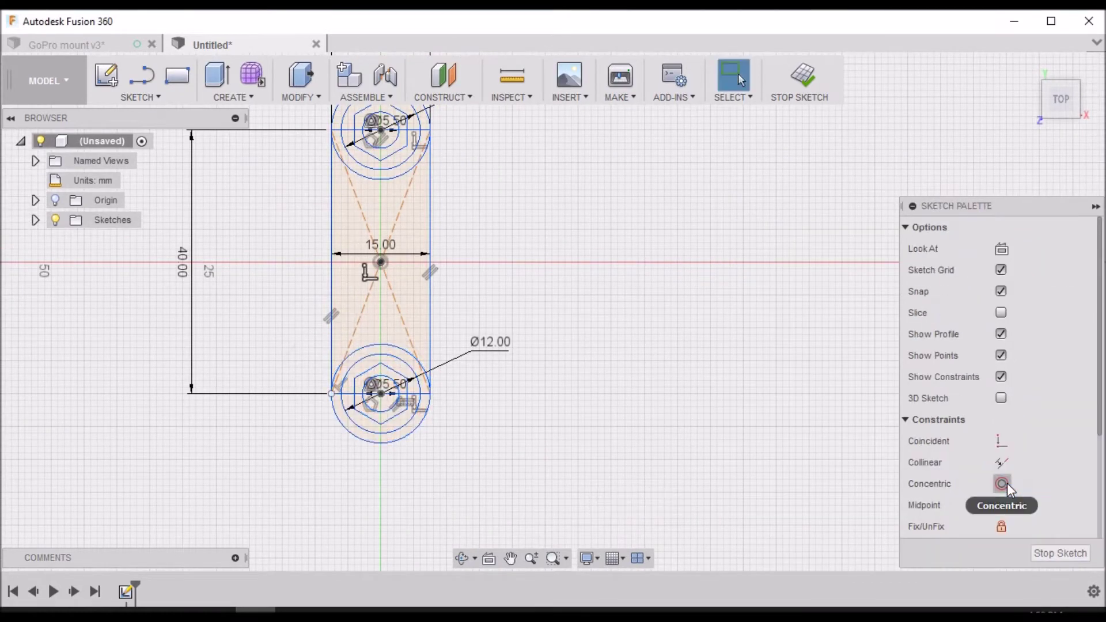
- Zoom to check both hexagon-and-circle sets, then stop the sketch
scroll(422, 307, down, 3)
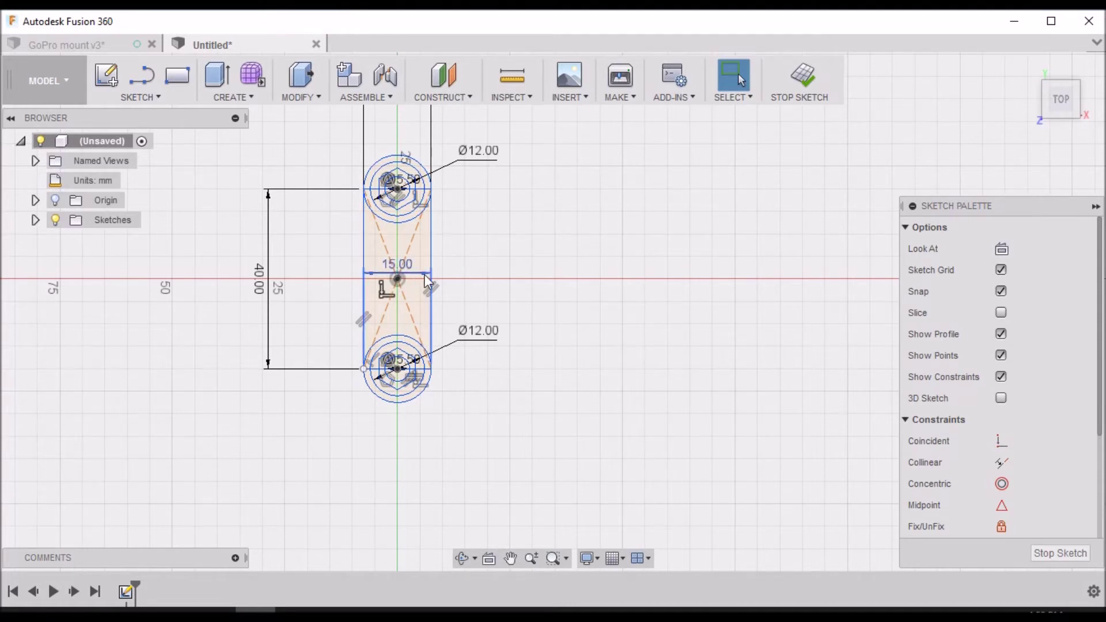
scroll(432, 374, up, 3)
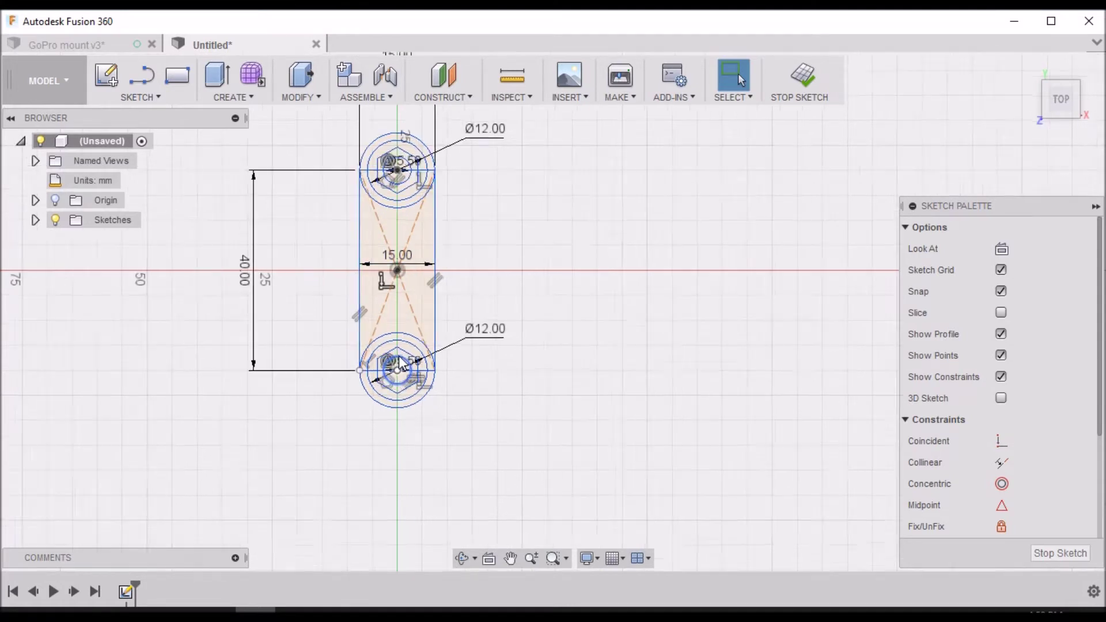
scroll(436, 377, down, 3)
scroll(436, 377, down, 2)
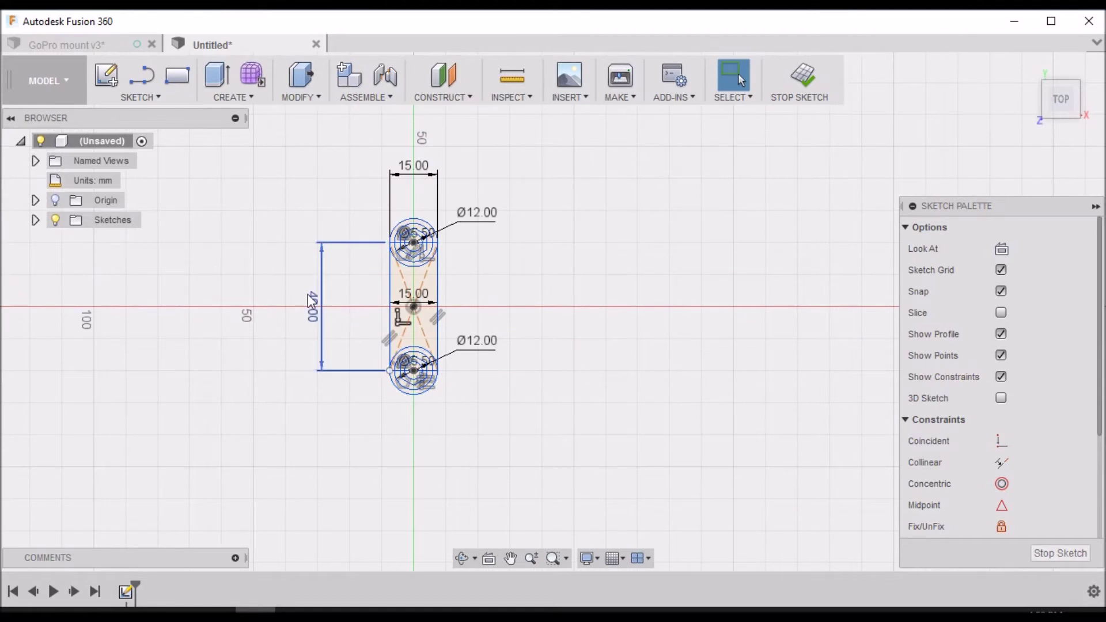
scroll(322, 290, up, 3)
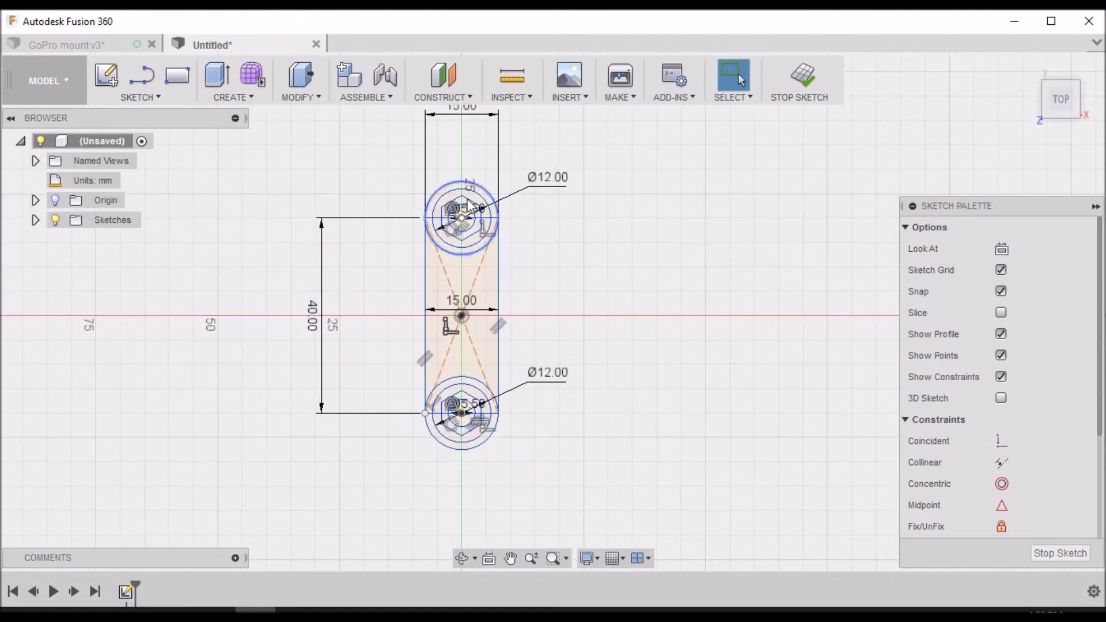
click(1066, 554)
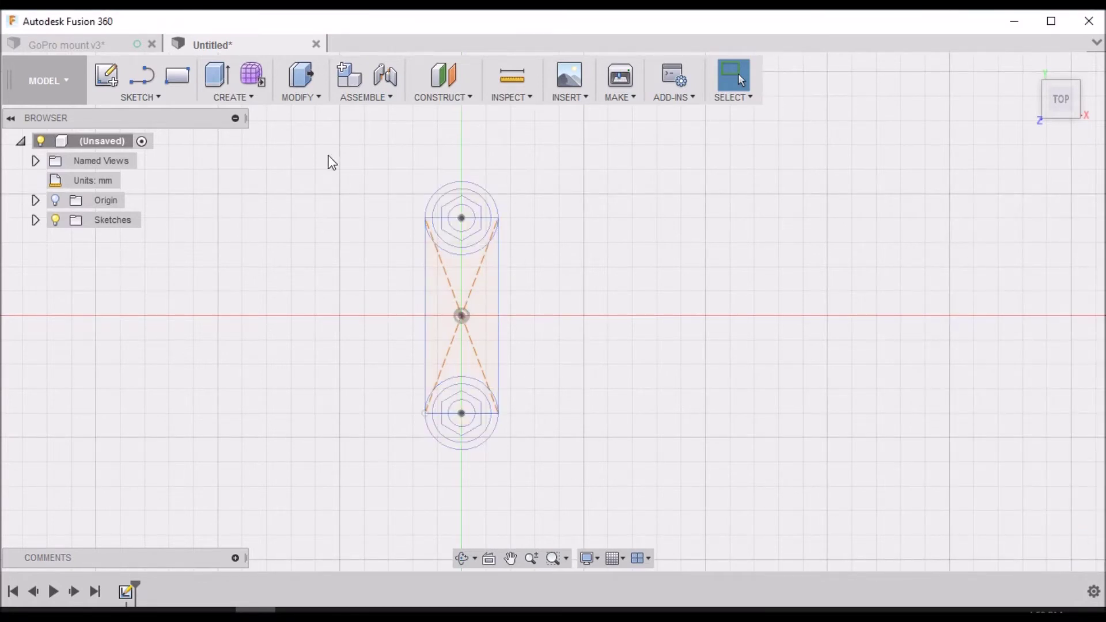
click(317, 100)
- Start Press Pull on all sketch profiles and preview the extrusion
click(313, 109)
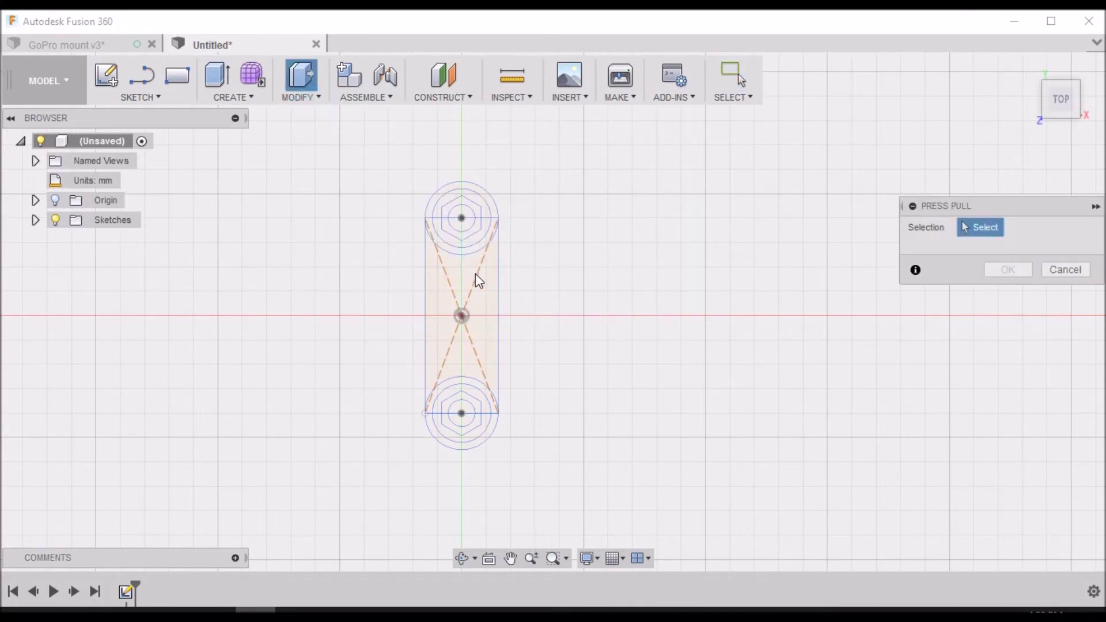
drag(342, 159, 646, 507)
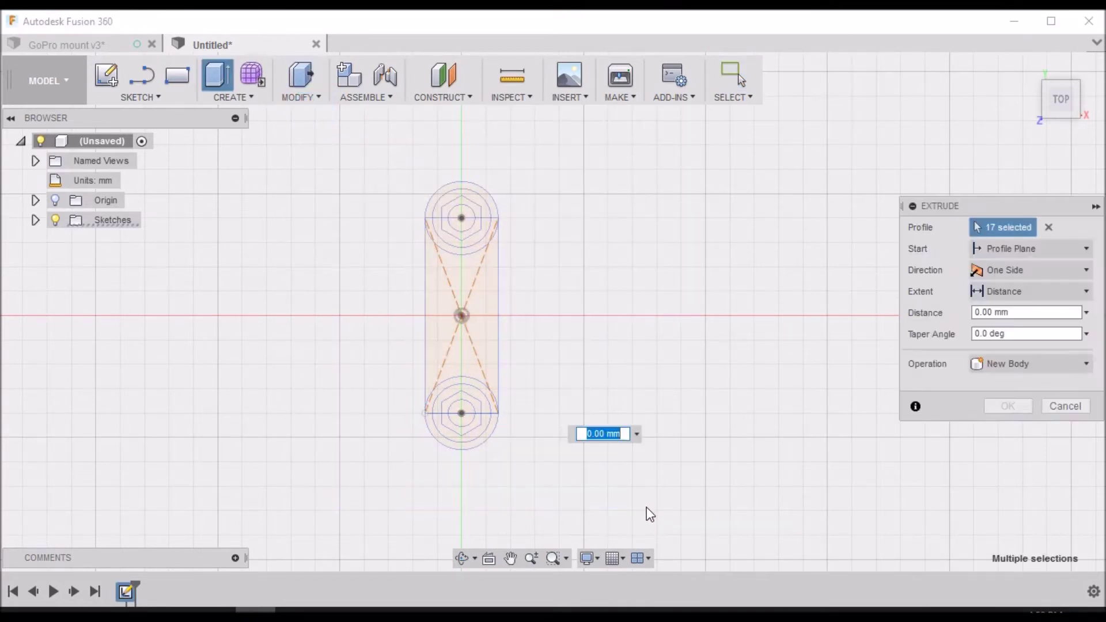
click(468, 223)
click(471, 415)
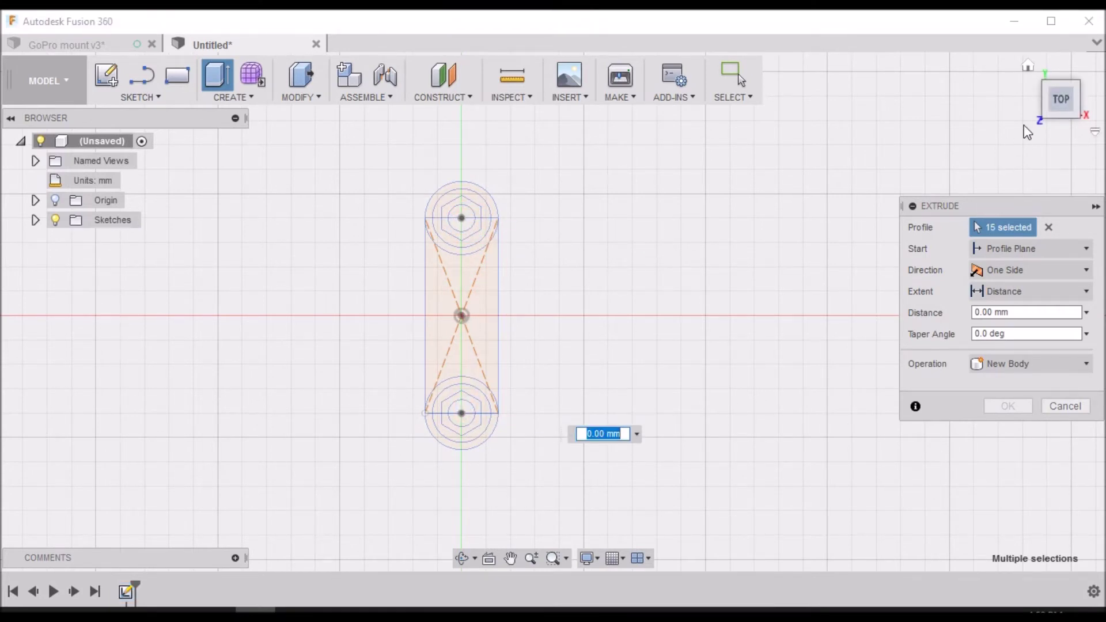
shift+middle_drag(553, 312, 501, 363)
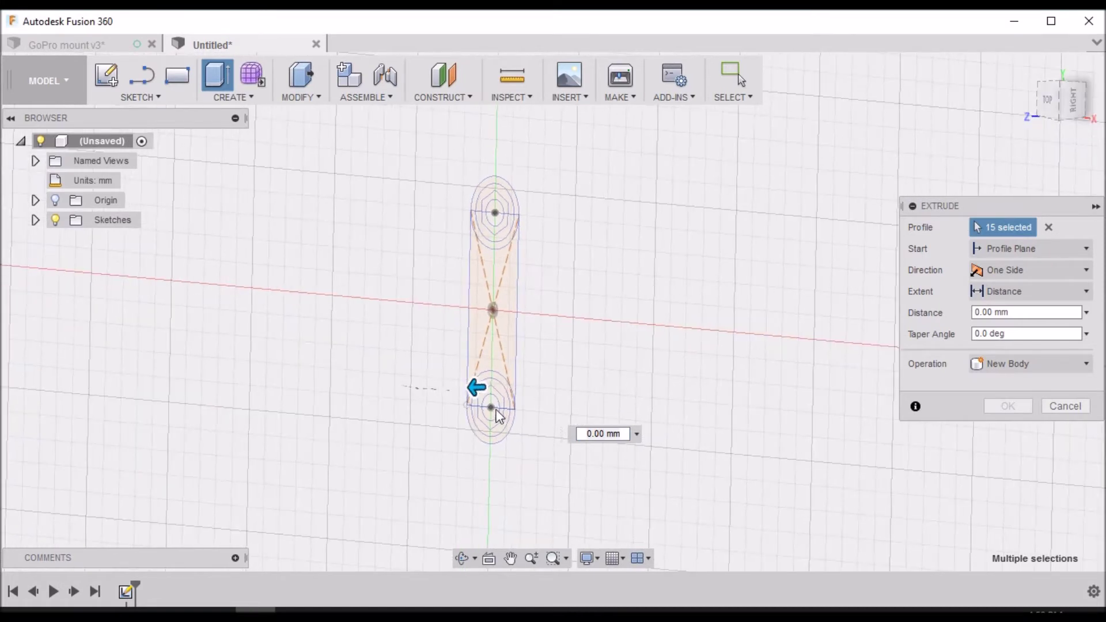
mouse_move(441, 403)
mouse_down()
mouse_move(425, 387)
mouse_move(502, 389)
mouse_move(457, 387)
mouse_up()
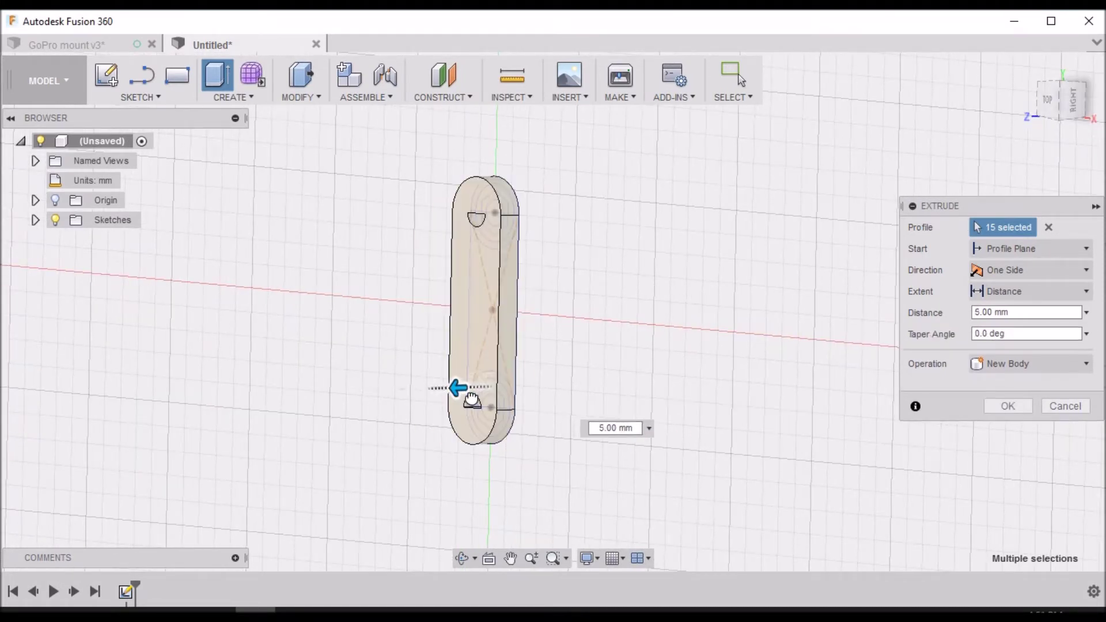
click(1052, 108)
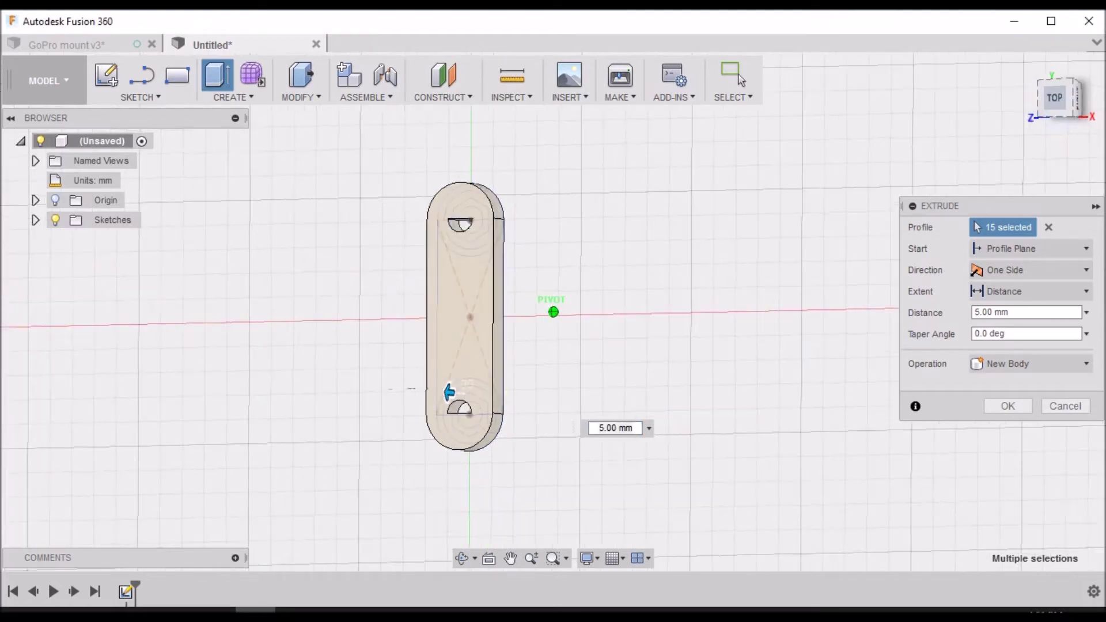
scroll(465, 210, up, 5)
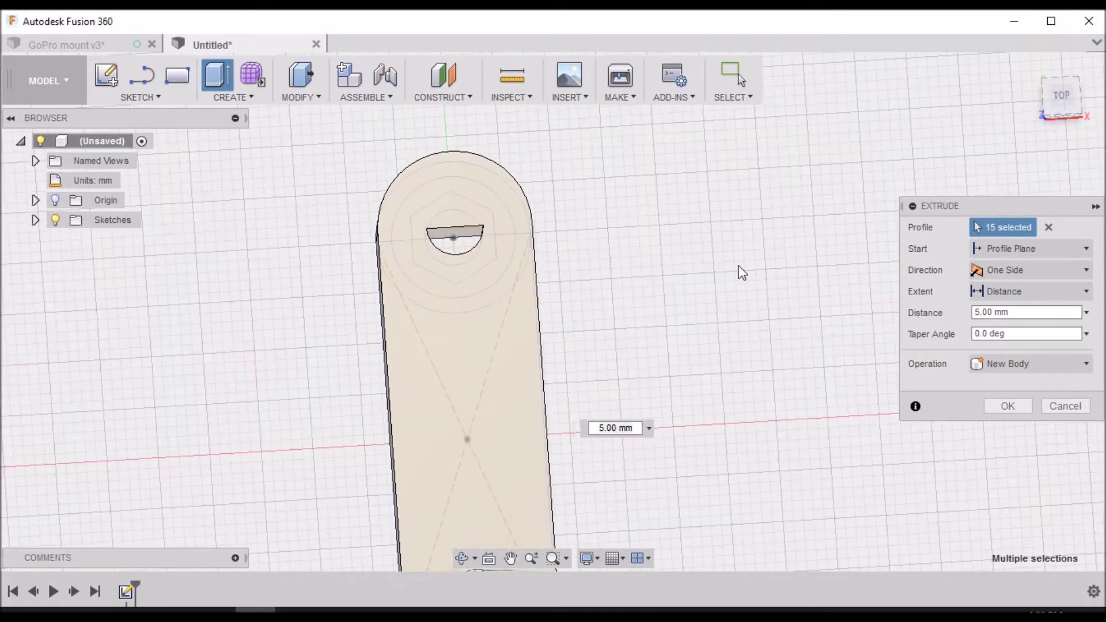
scroll(483, 269, down, 3)
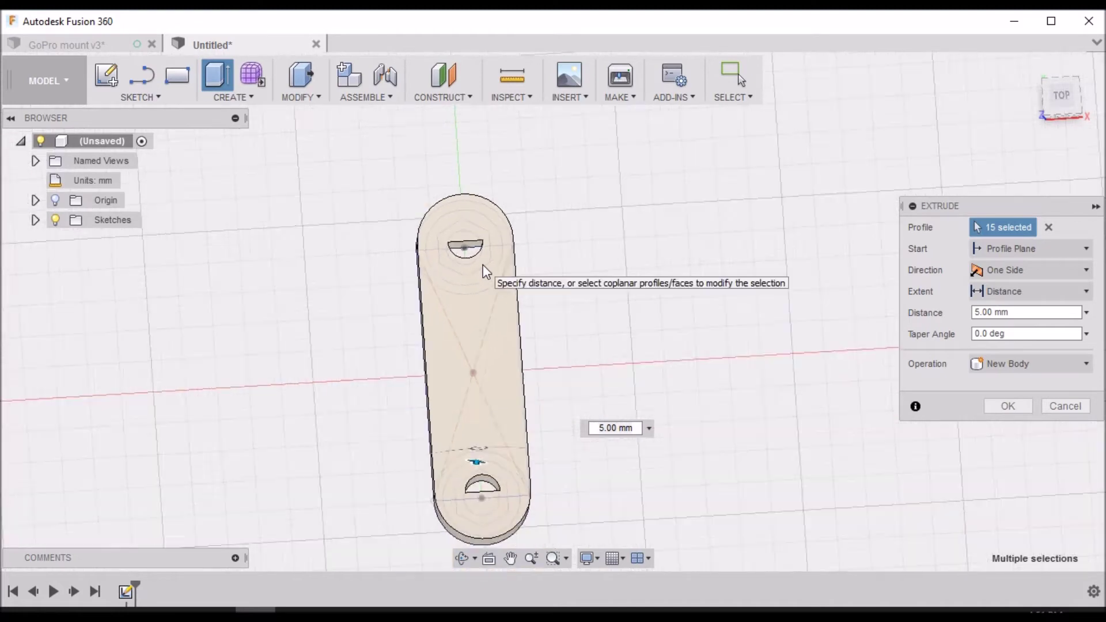
- Exclude both end holes and extrude the profiles 15 mm as a new body
click(465, 248)
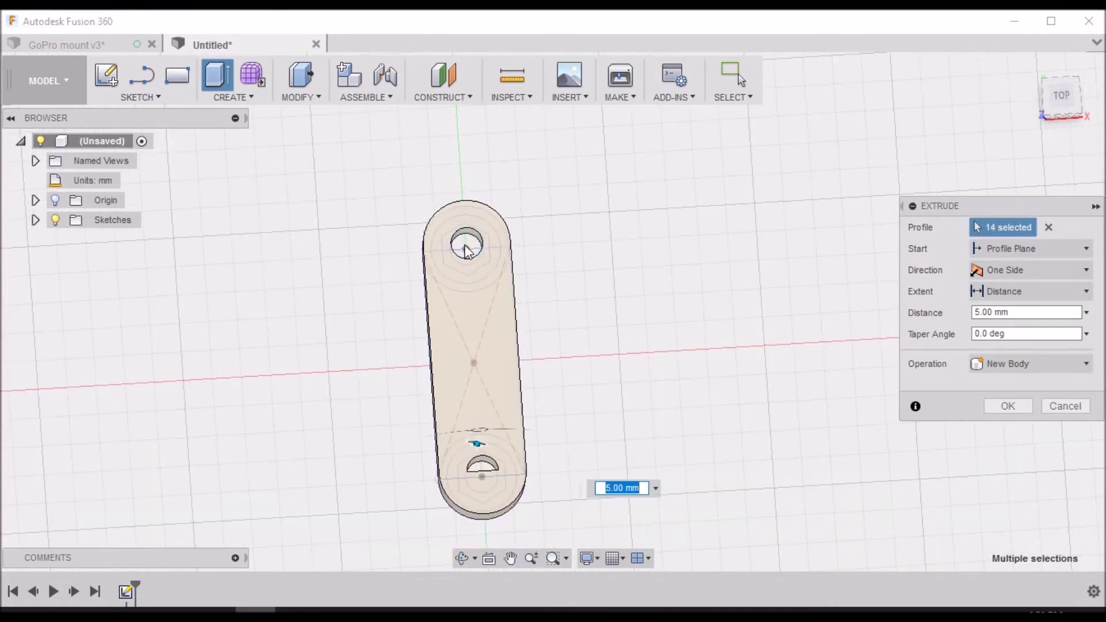
click(486, 483)
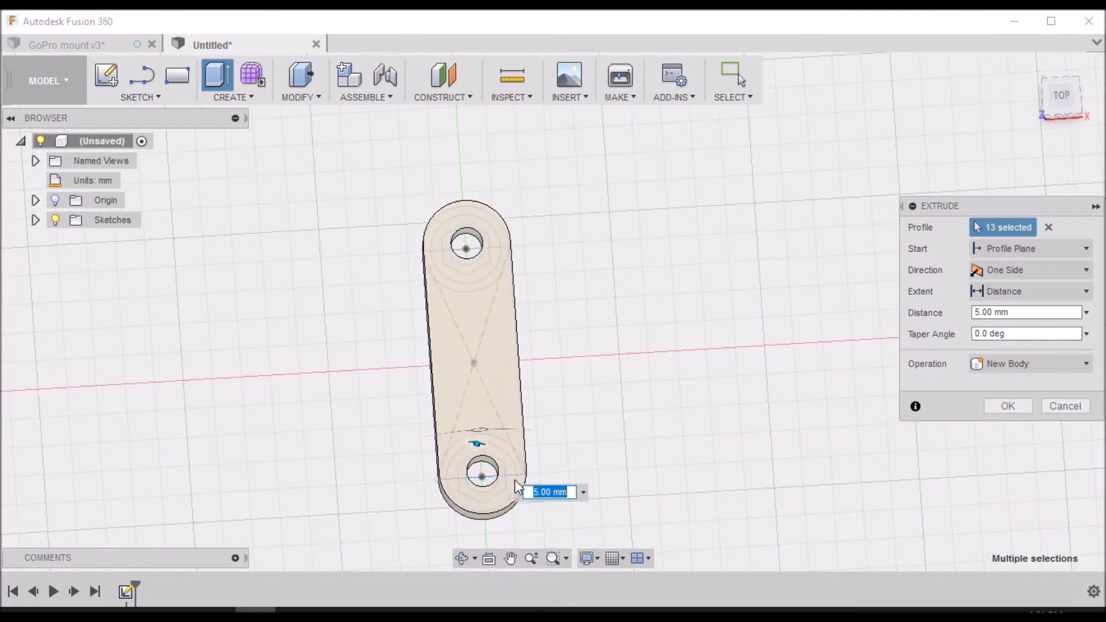
shift+middle_drag(581, 322, 550, 299)
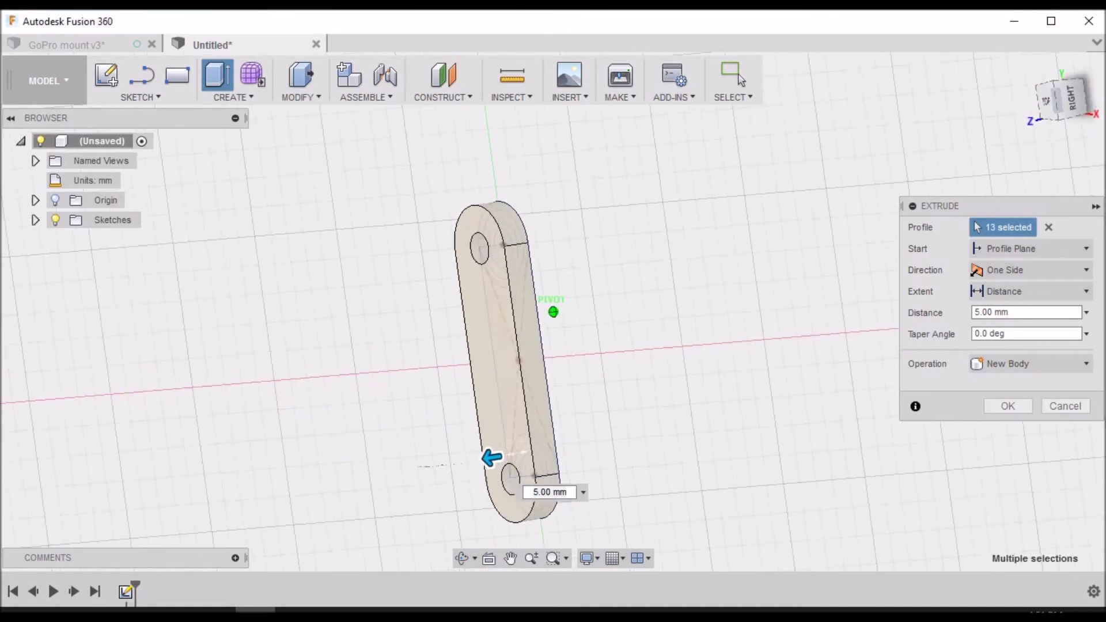
click(531, 492)
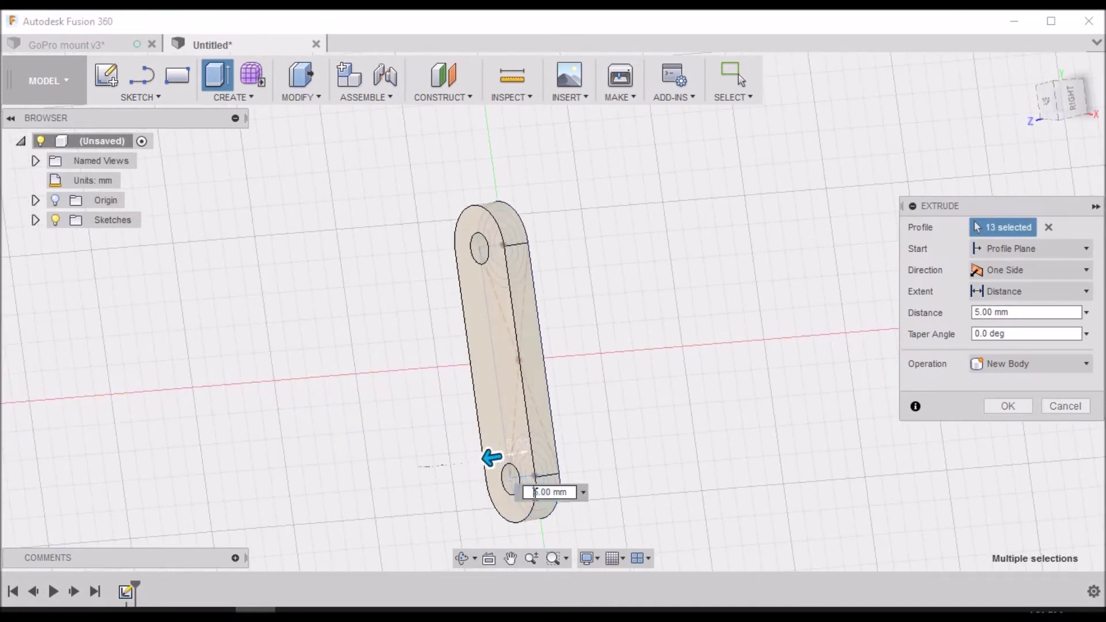
text(1)
key(Return)
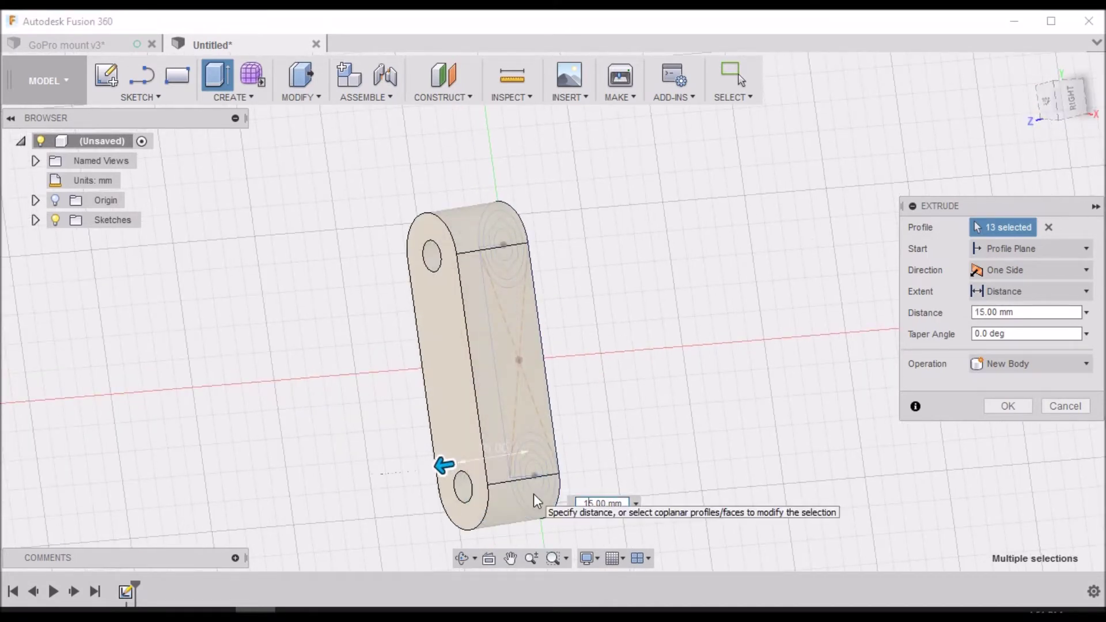
key(Return)
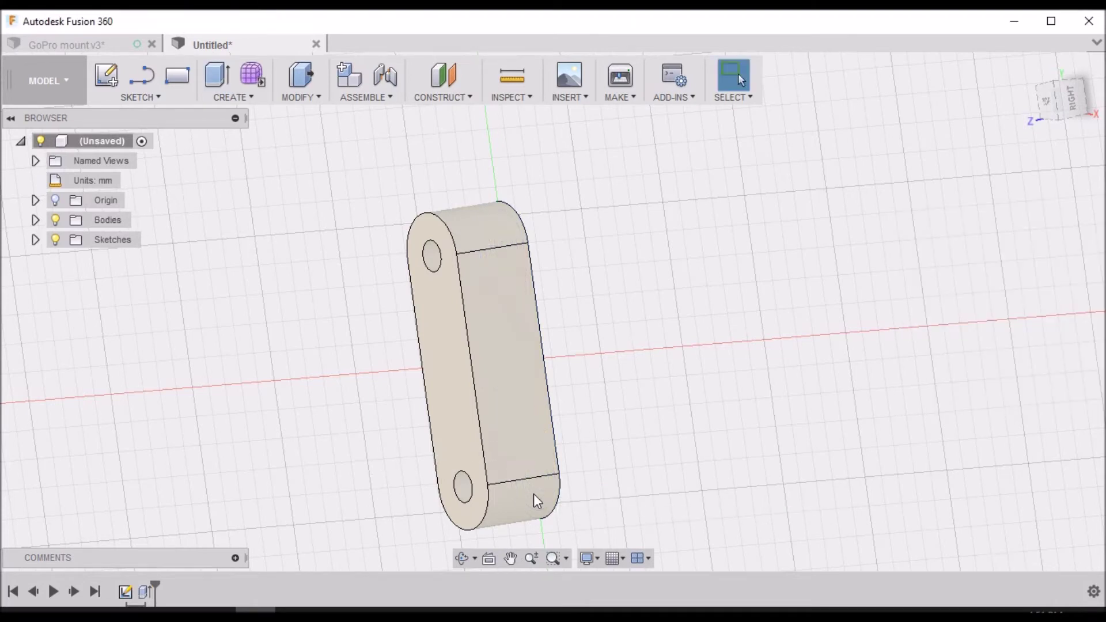
- Turn to the Bottom view and make Sketch1 visible over the 15 mm body
scroll(417, 340, down, 3)
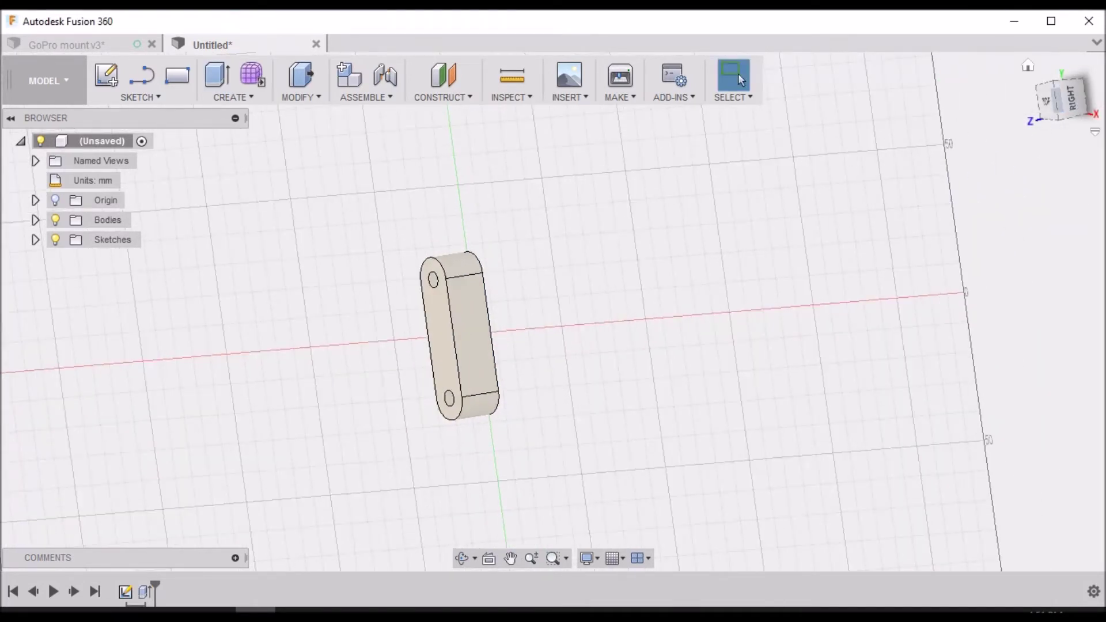
mouse_move(1071, 92)
mouse_down()
mouse_move(1097, 89)
mouse_move(1077, 95)
mouse_up()
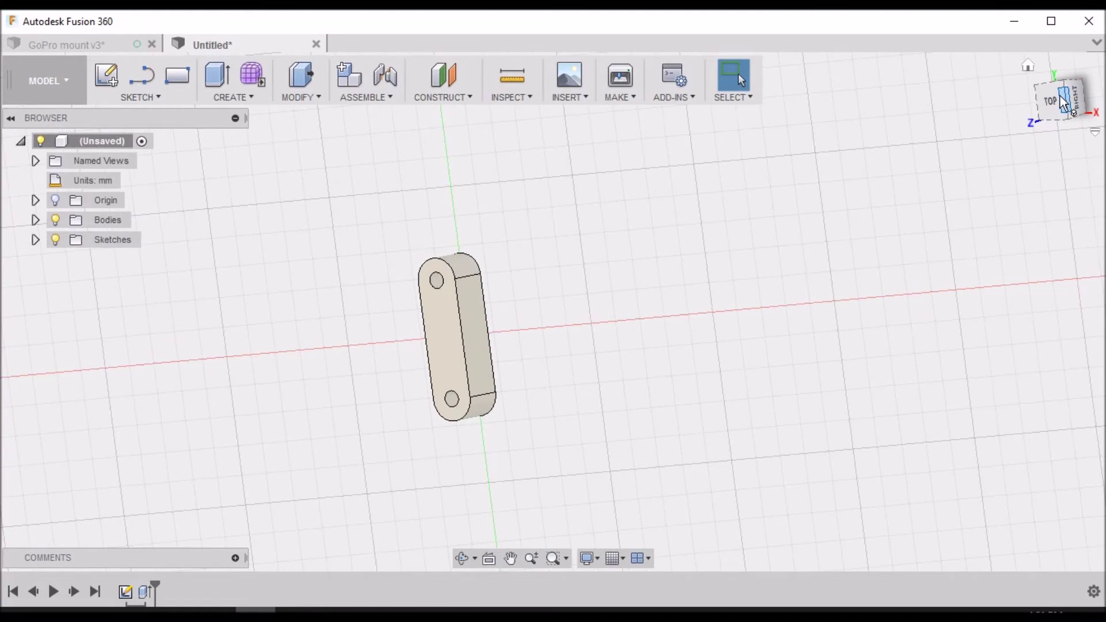
click(1059, 99)
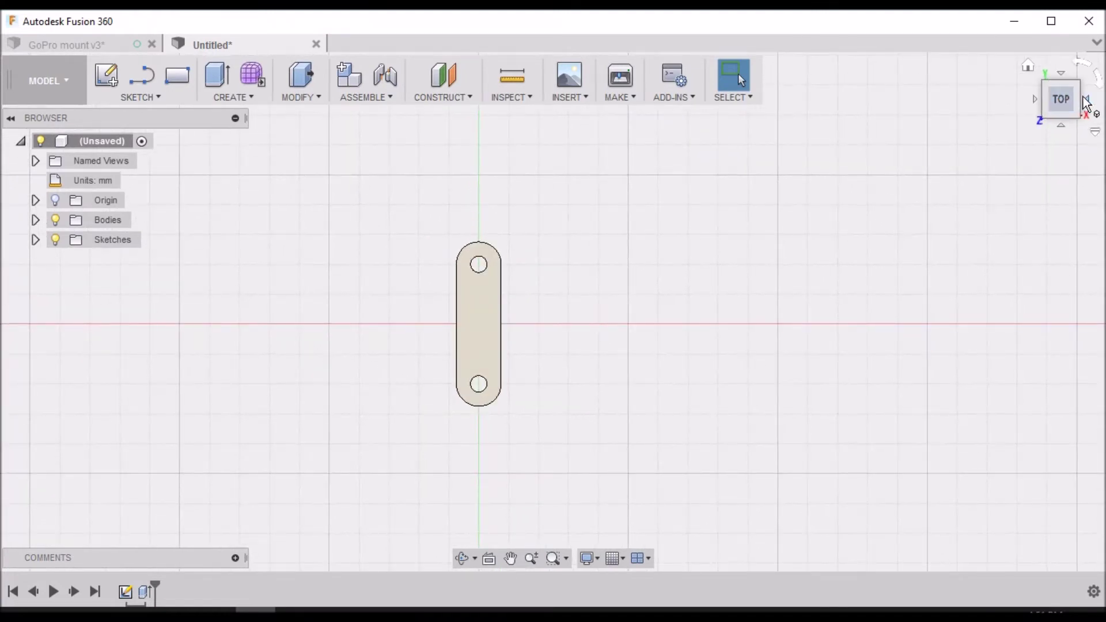
click(1086, 102)
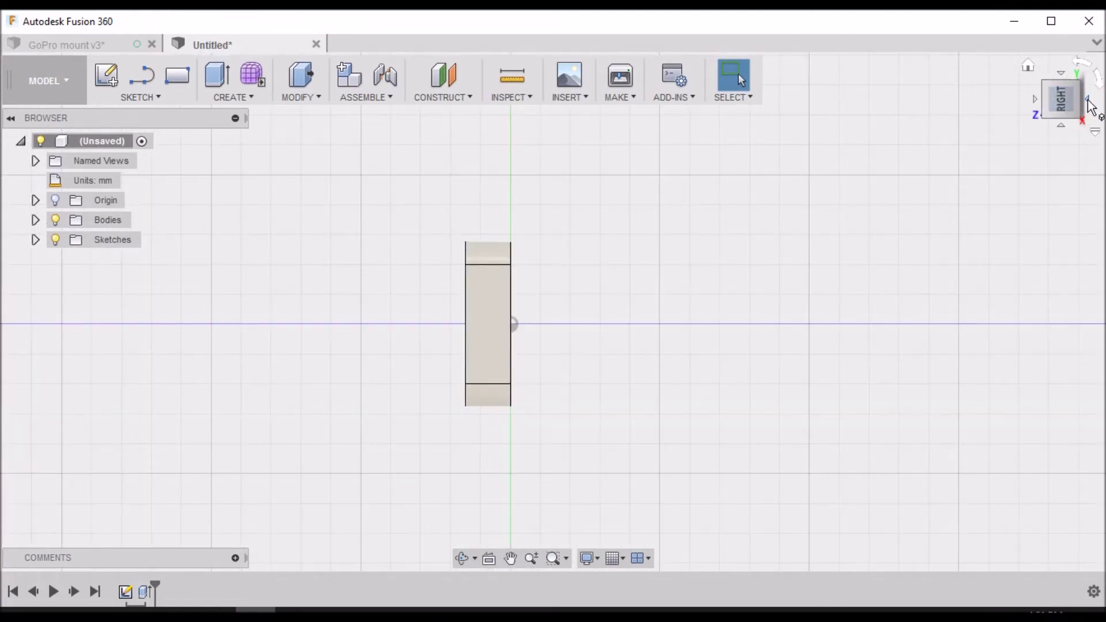
click(1087, 101)
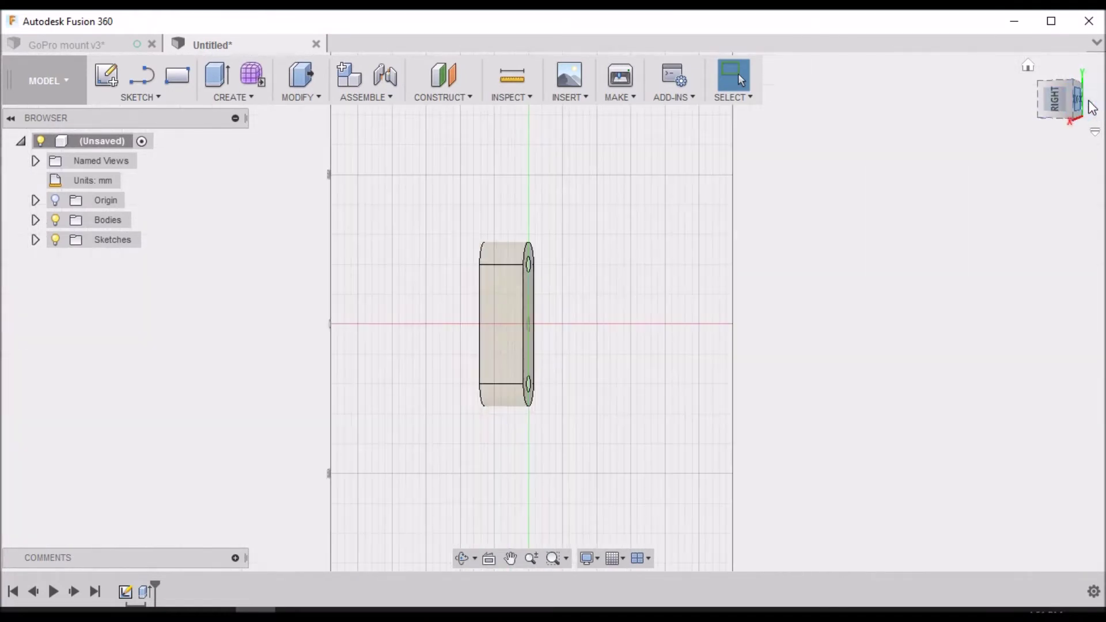
click(36, 240)
click(69, 261)
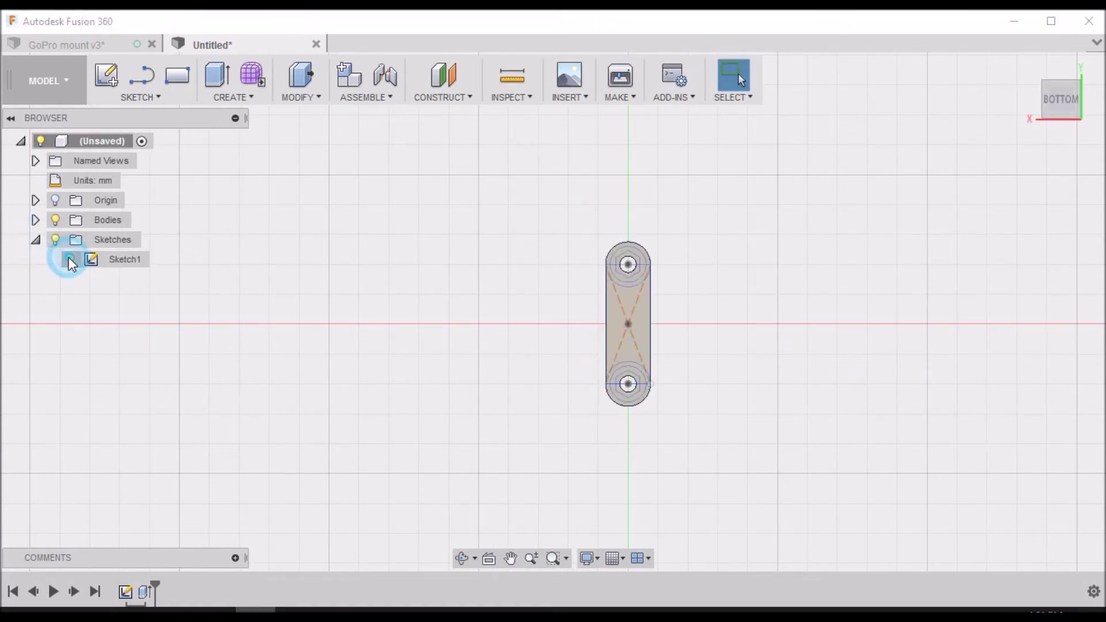
scroll(654, 253, up, 5)
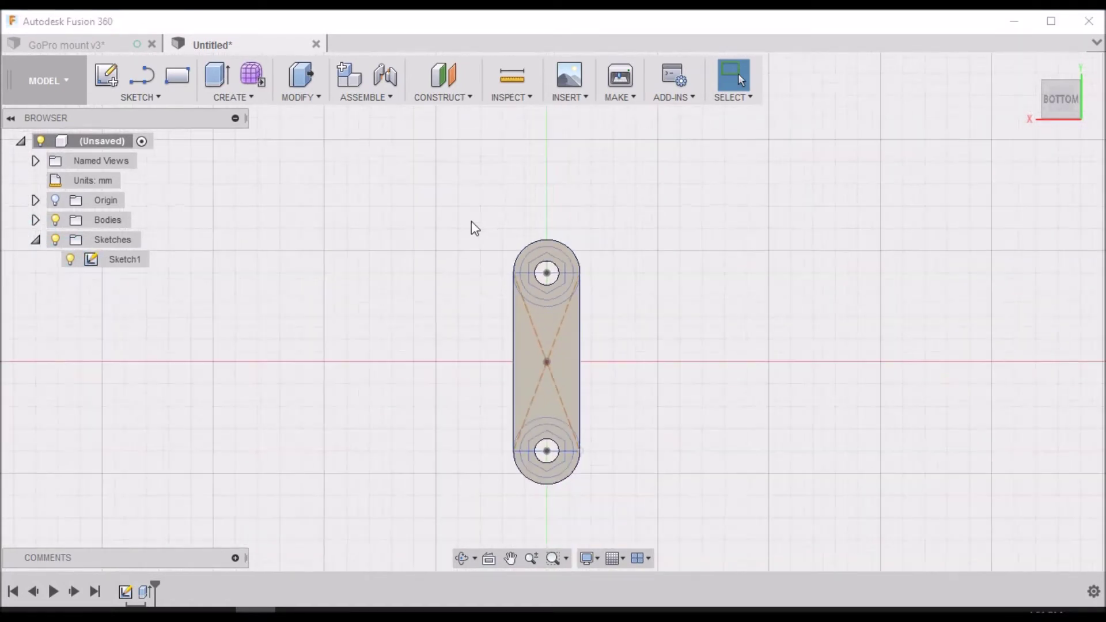
scroll(471, 225, up, 3)
click(321, 96)
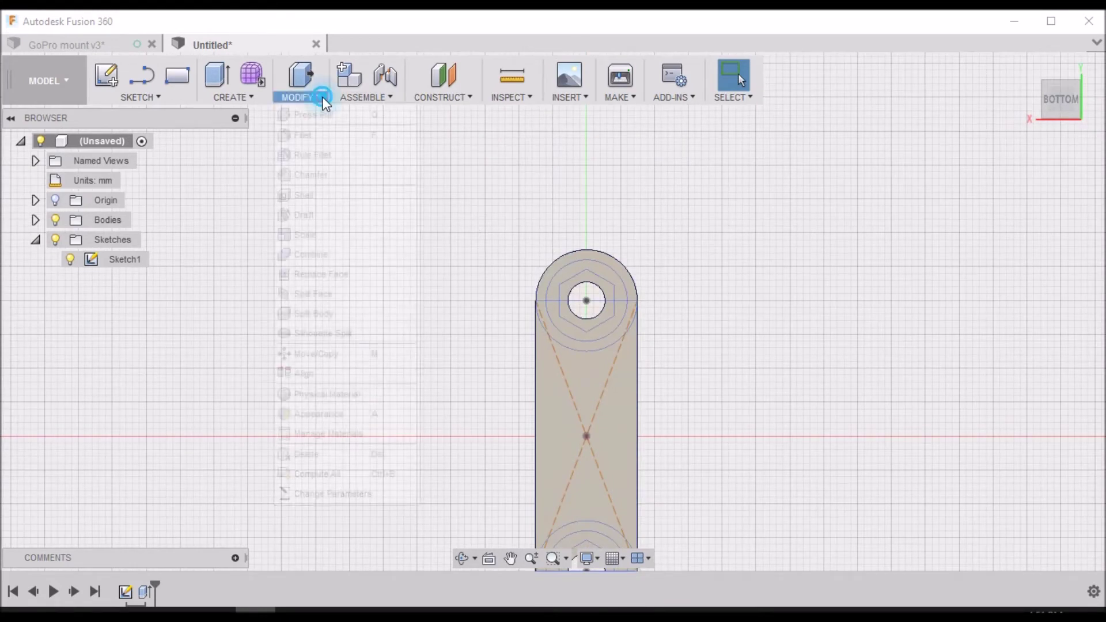
- Start a Press Pull and select the four ring profiles around the top and bottom holes
click(316, 115)
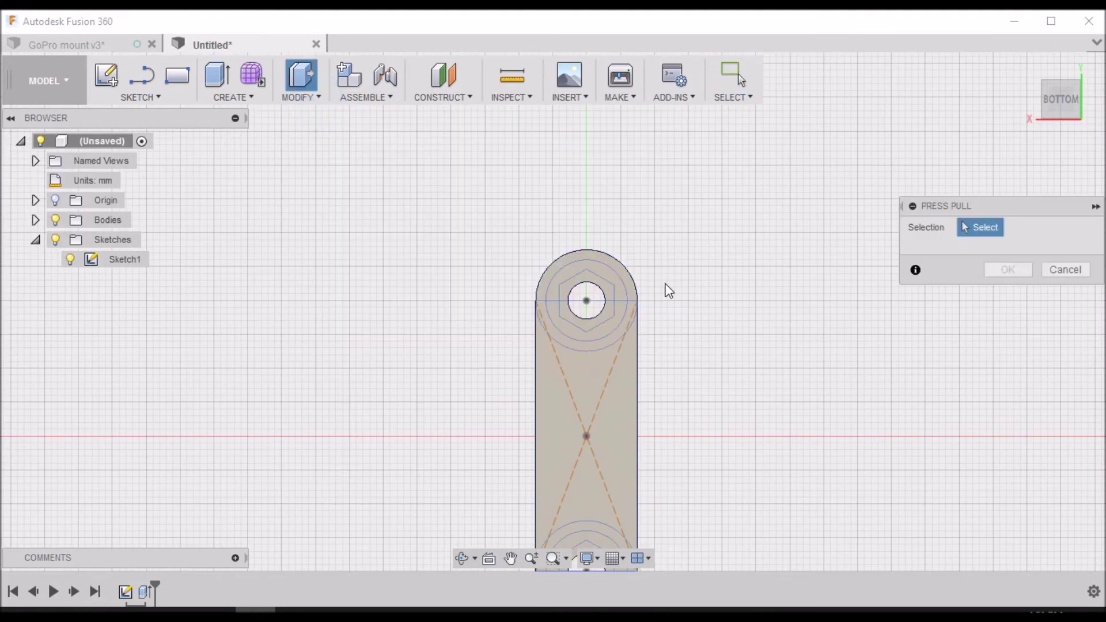
click(619, 298)
scroll(512, 322, down, 3)
scroll(516, 471, up, 4)
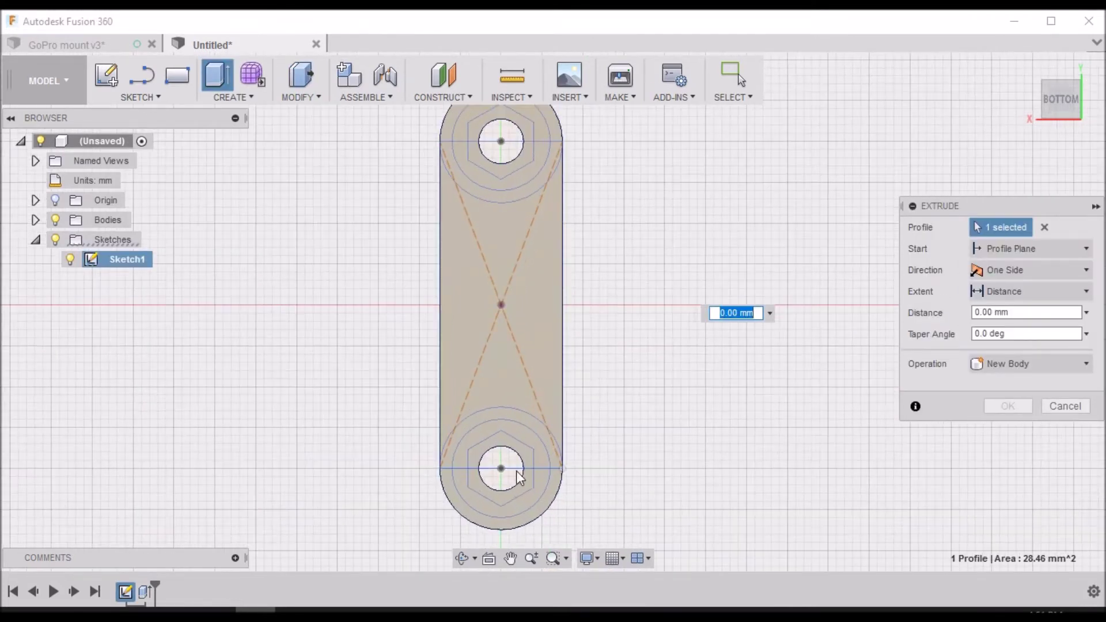
click(539, 461)
click(543, 481)
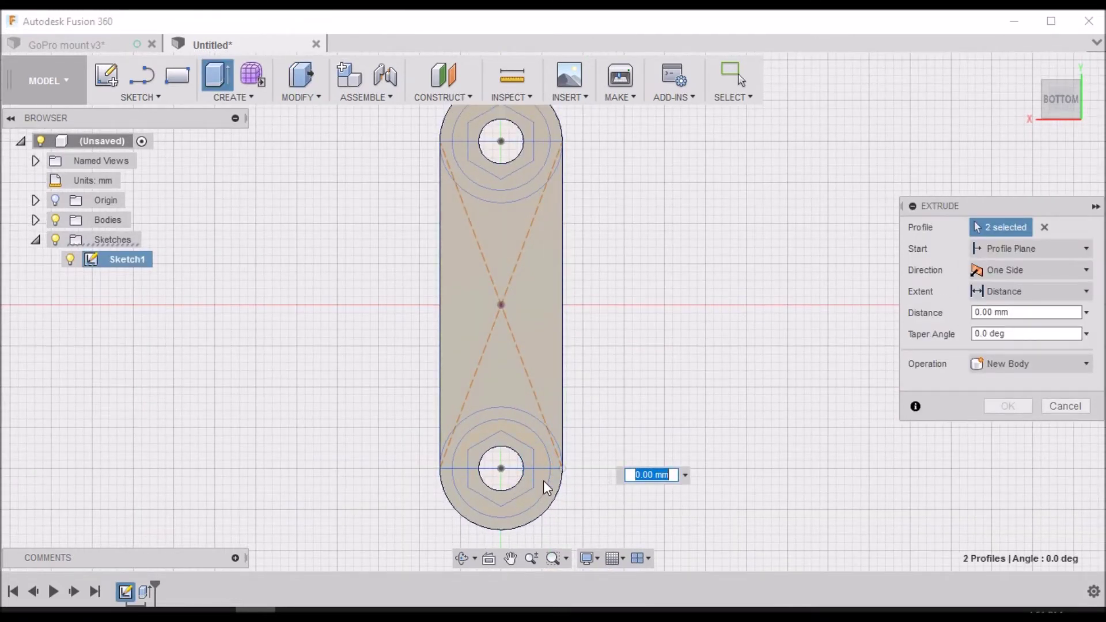
click(542, 160)
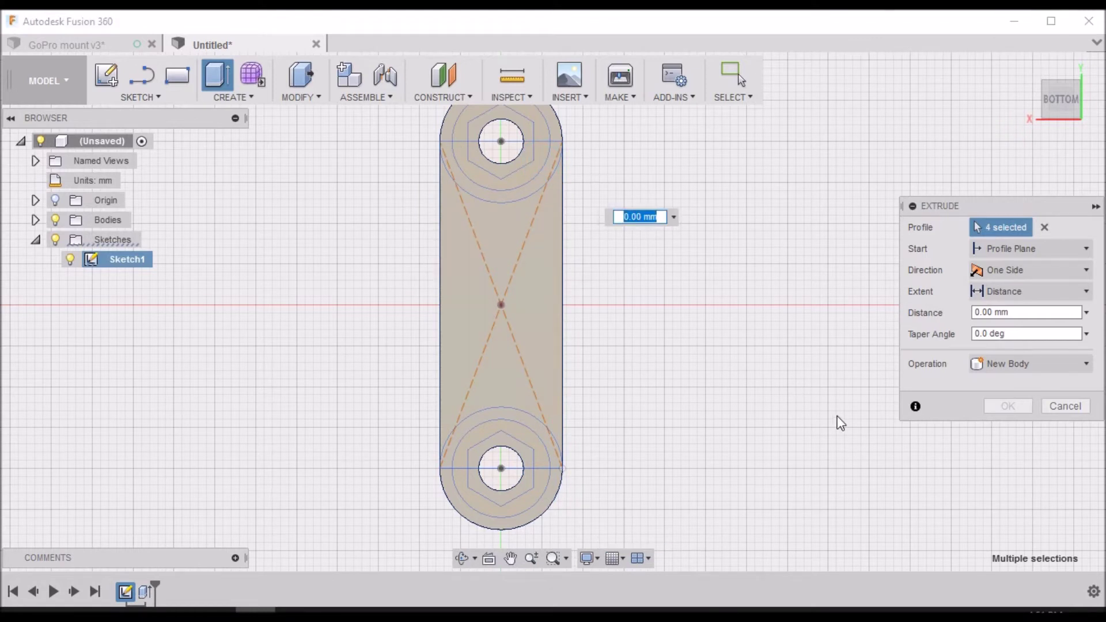
- Extrude the rings -4 mm, joined to the body as hex-nut bosses
scroll(706, 378, down, 2)
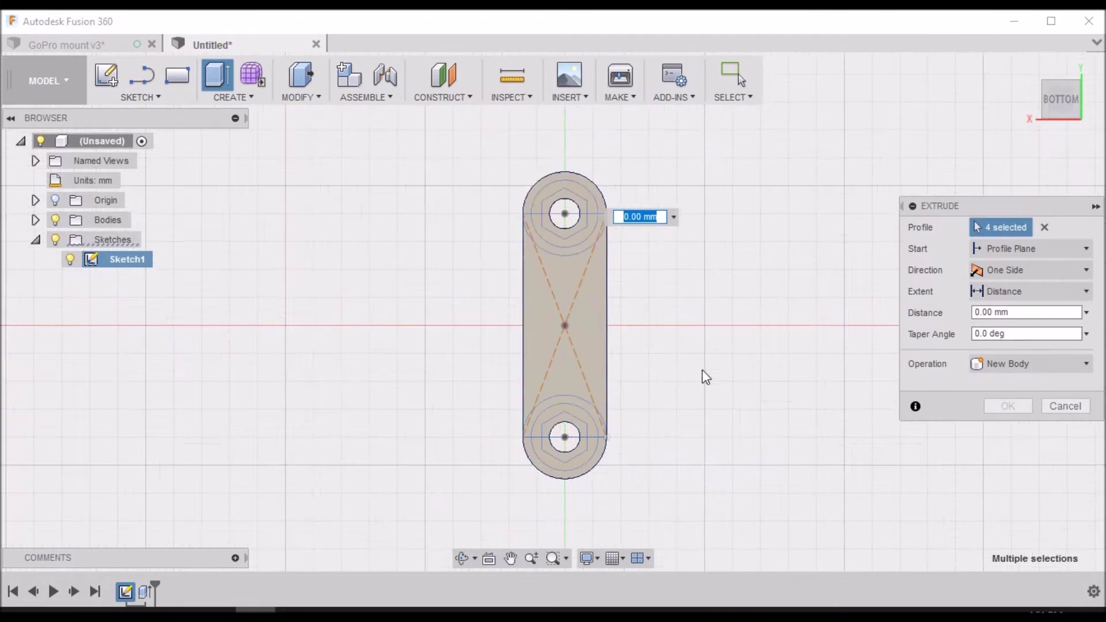
shift+middle_drag(553, 312, 528, 271)
drag(535, 277, 558, 281)
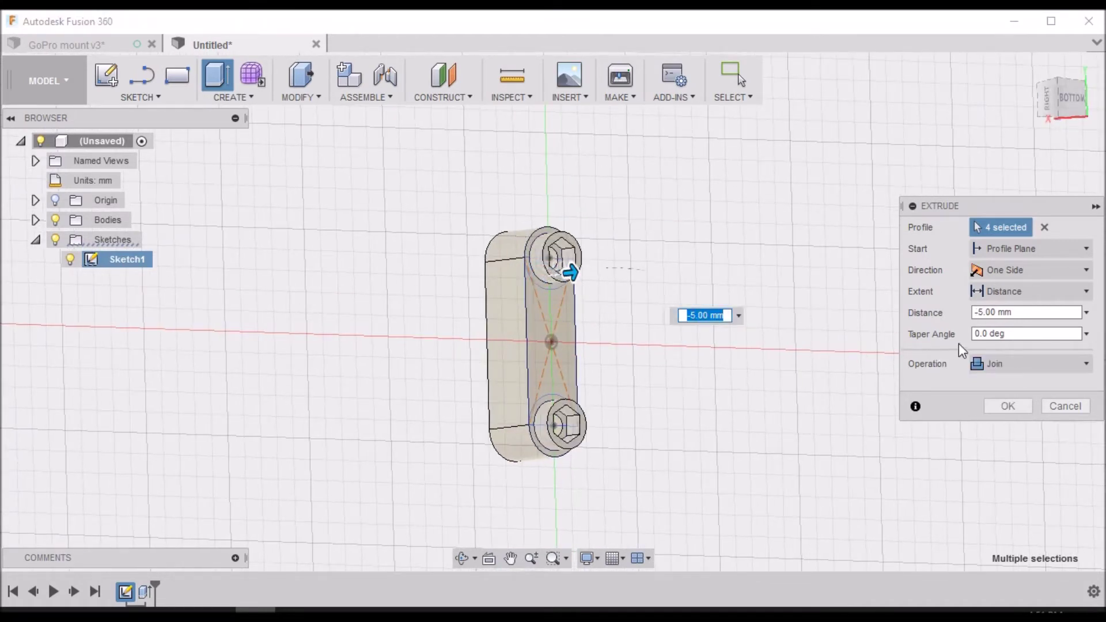
click(979, 312)
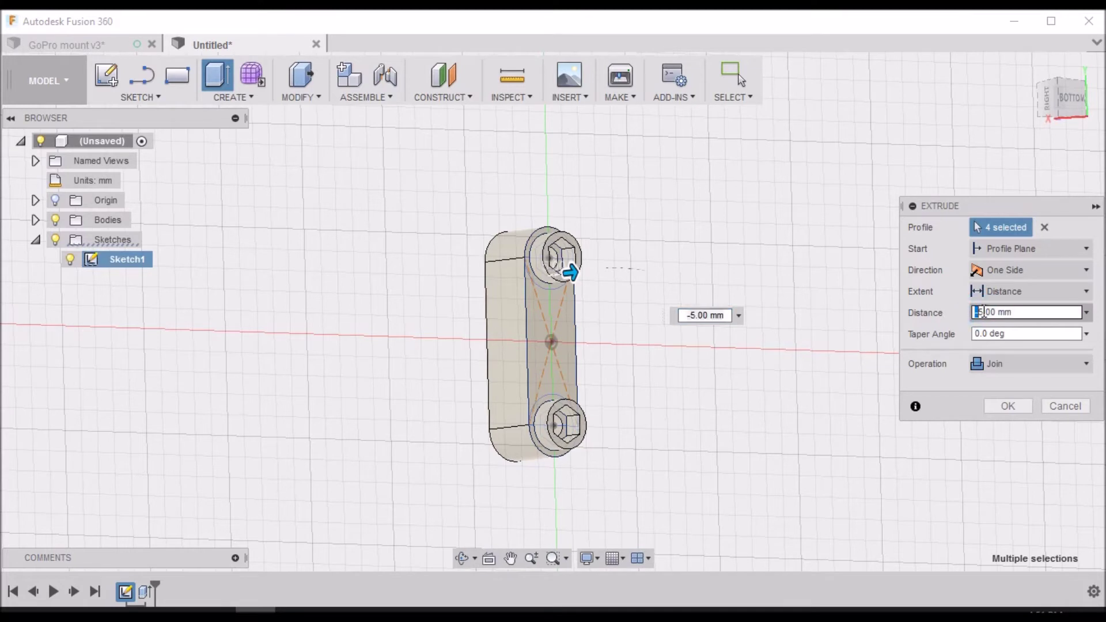
click(979, 312)
key(Delete)
text(4)
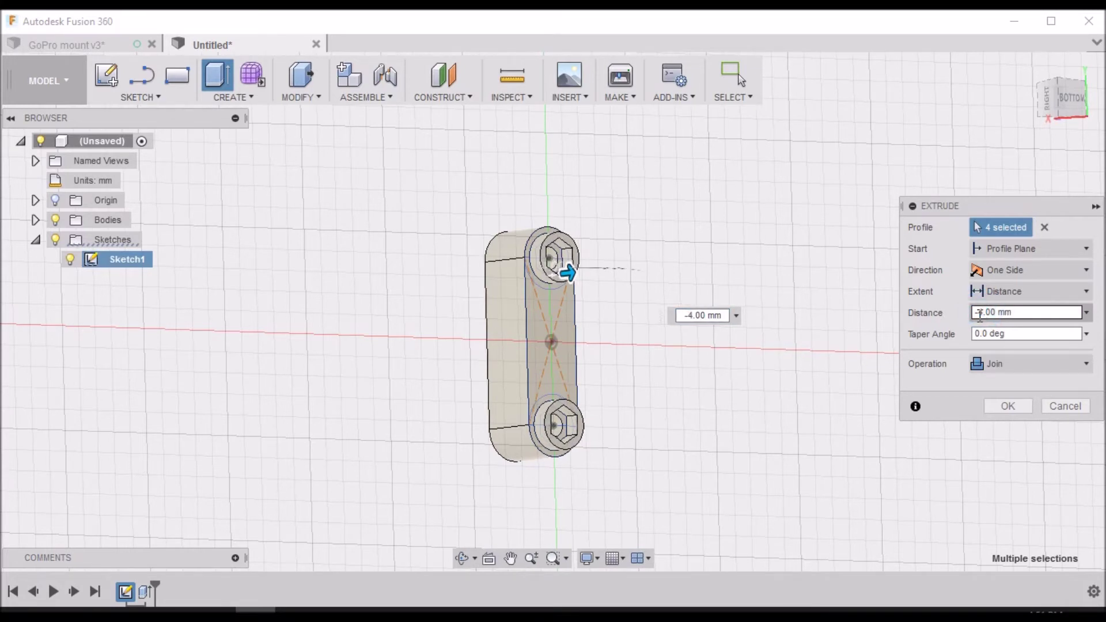
key(Return)
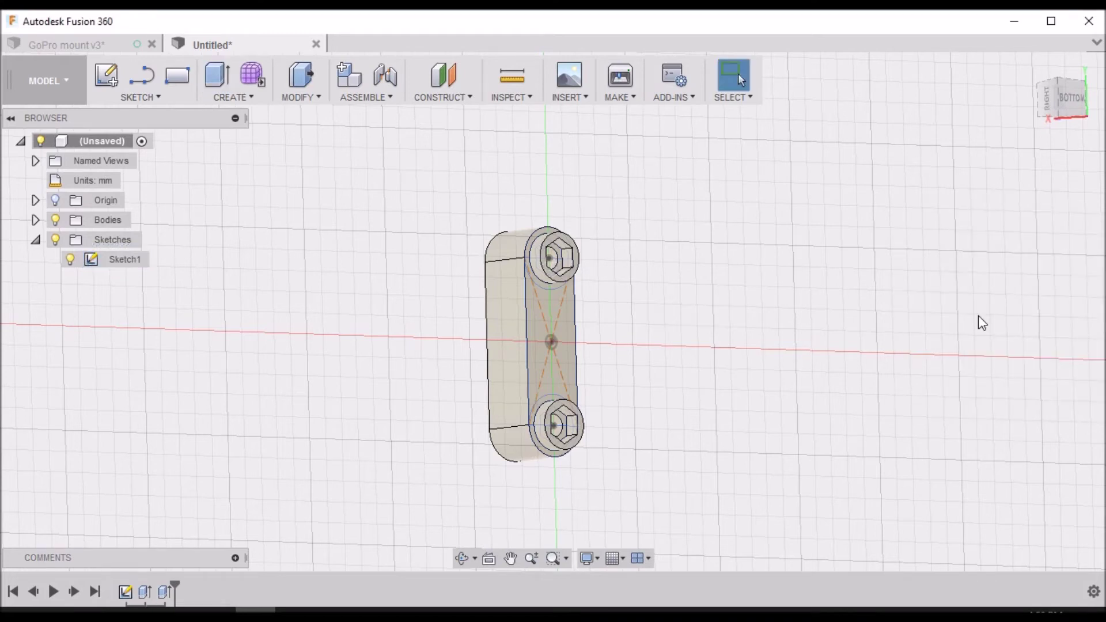
click(1072, 100)
mouse_move(553, 312)
shift+middle_down()
mouse_move(605, 311)
mouse_move(711, 239)
shift+middle_up()
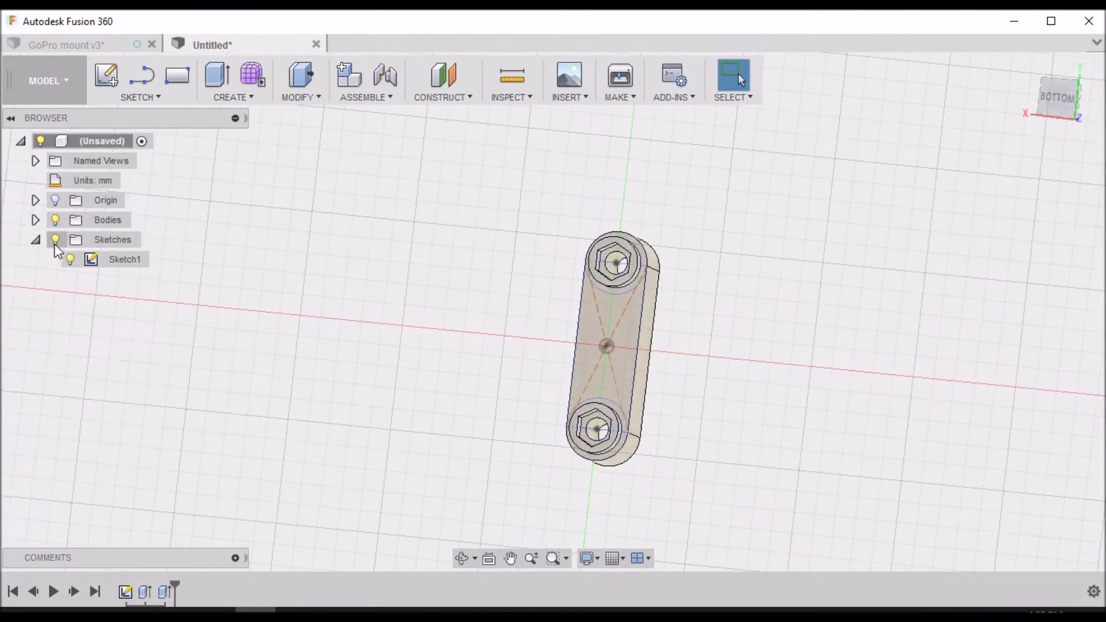
- Hide Sketch1 so only the body is visible
click(71, 264)
click(71, 262)
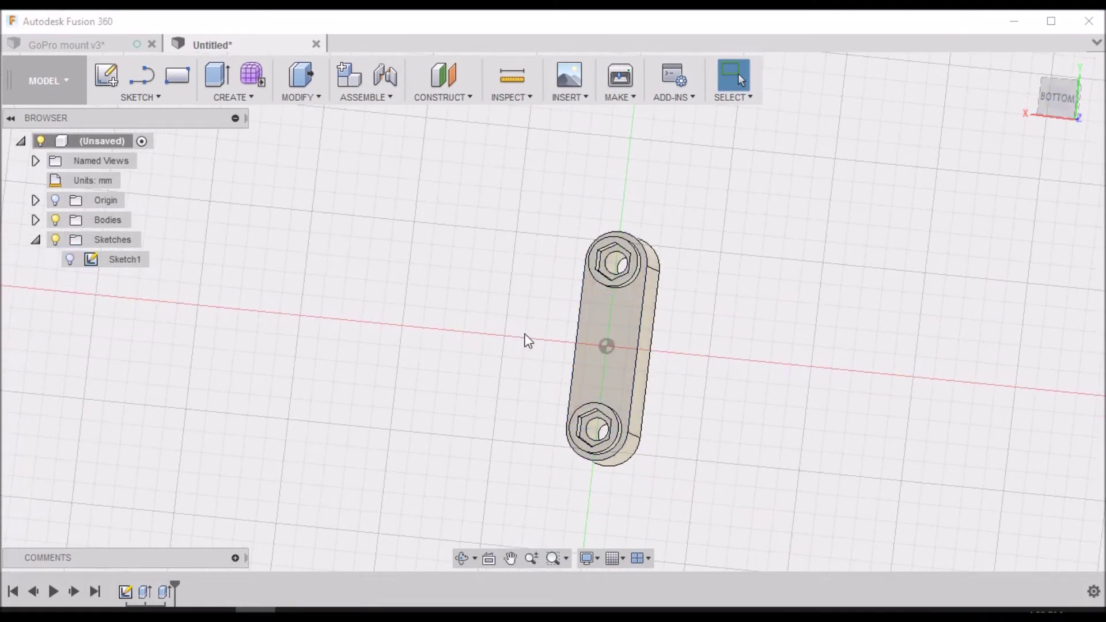
scroll(527, 340, up, 2)
- Start a fillet on the outer circular edges of the top and bottom bosses
click(313, 97)
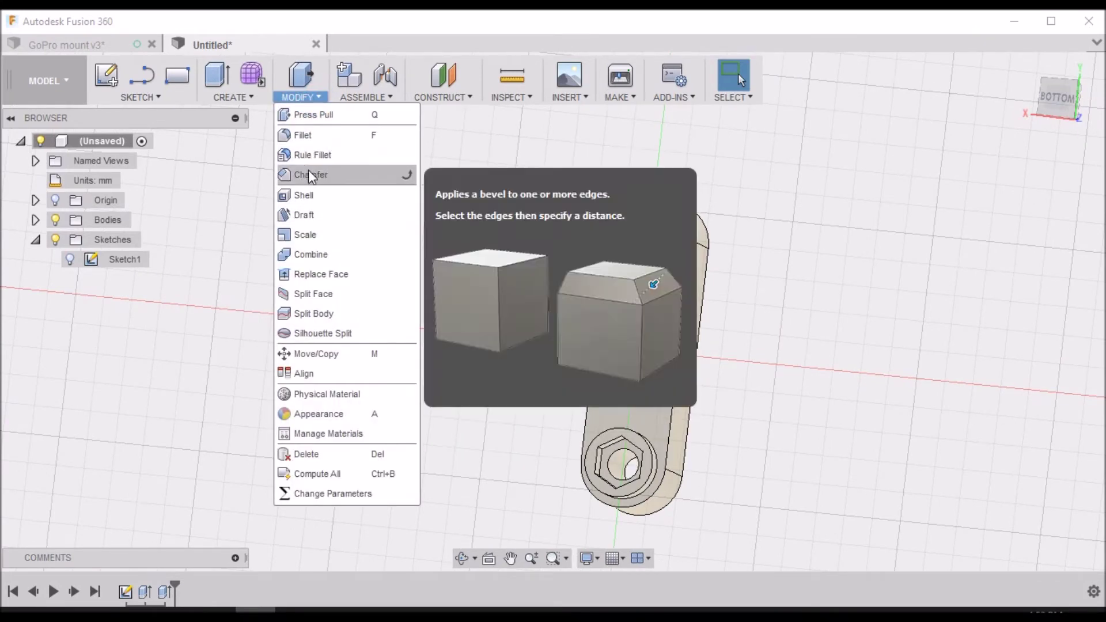
click(305, 135)
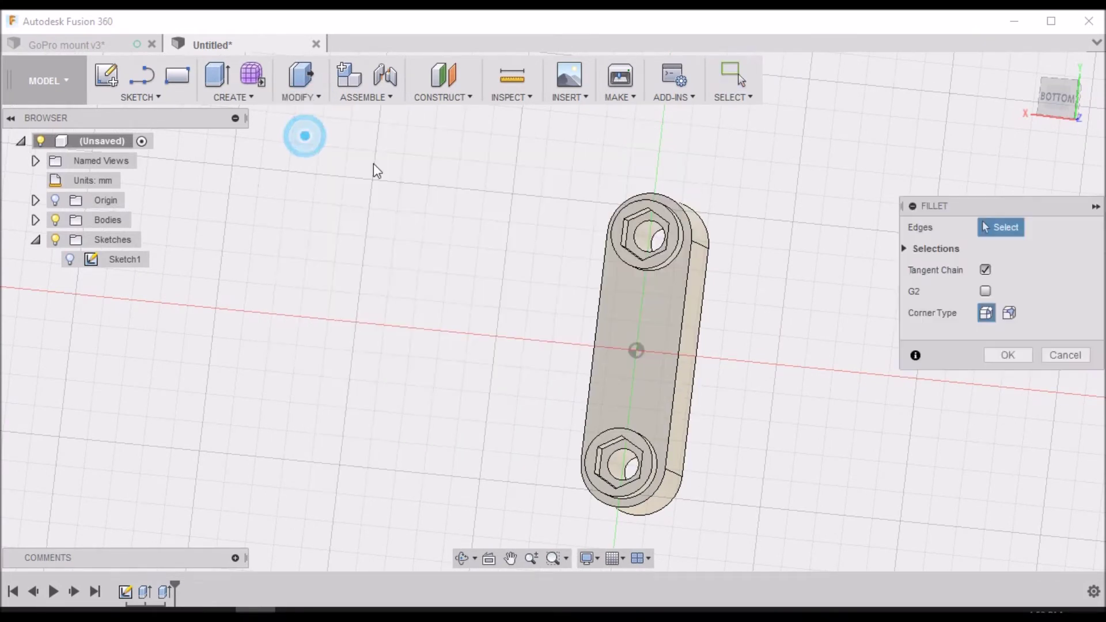
click(680, 235)
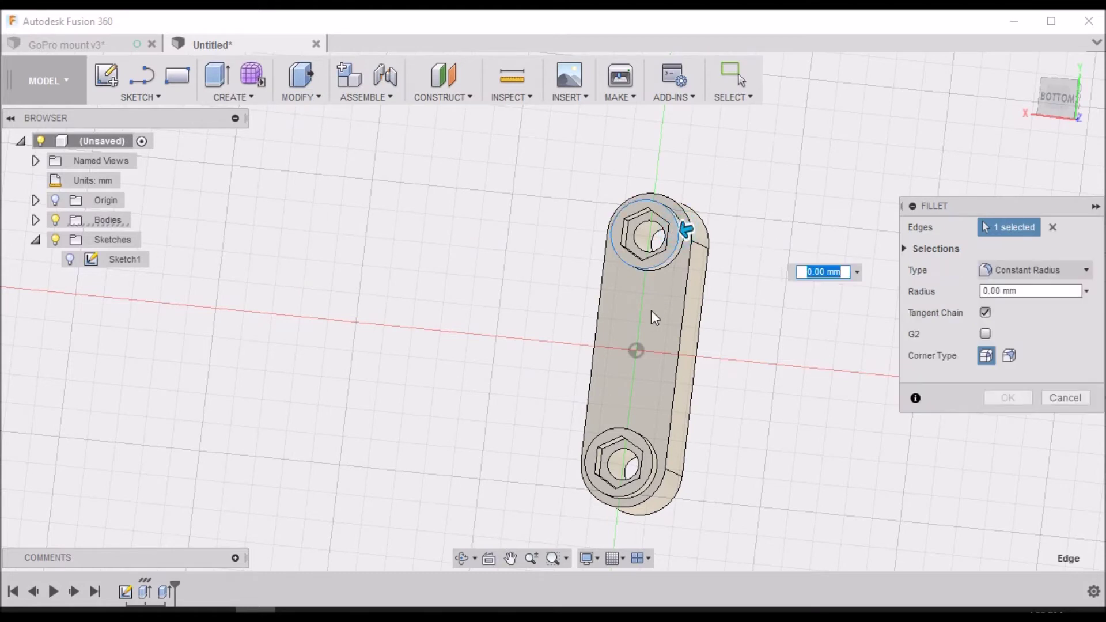
click(655, 458)
scroll(454, 371, down, 1)
scroll(454, 371, down, 2)
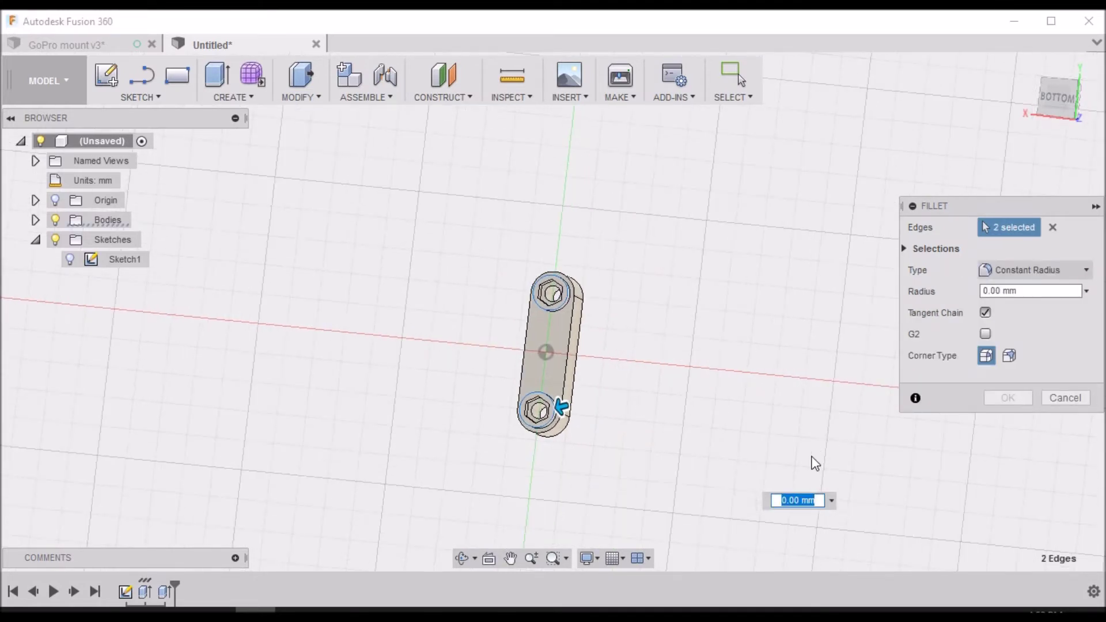
- Set the fillet radius to 0.5 mm and confirm it on both boss edges
click(784, 500)
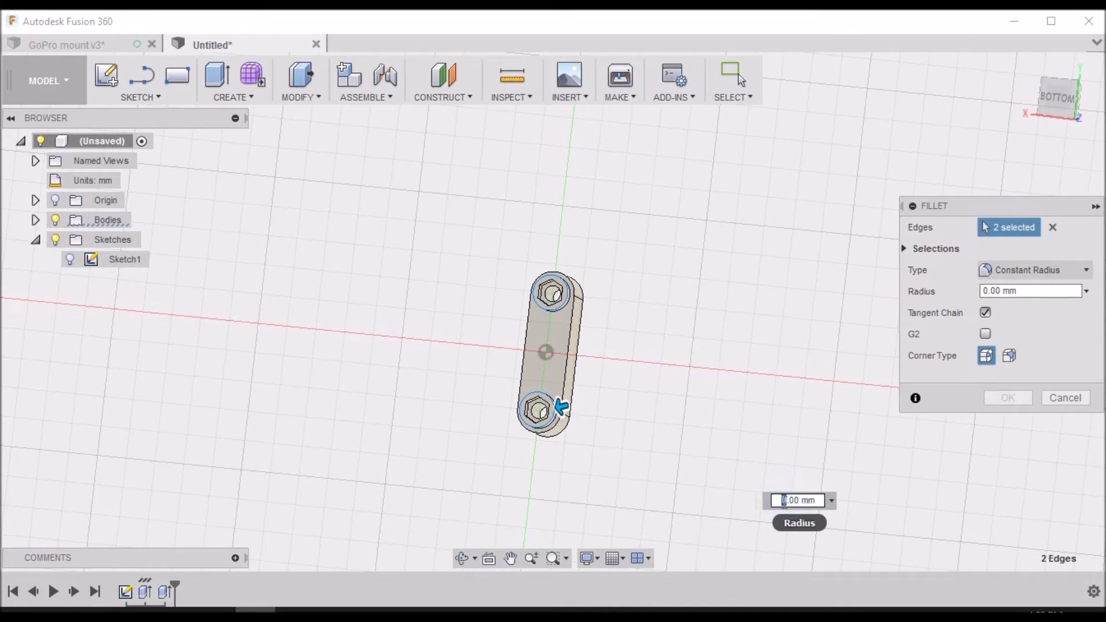
key(Delete)
text(2)
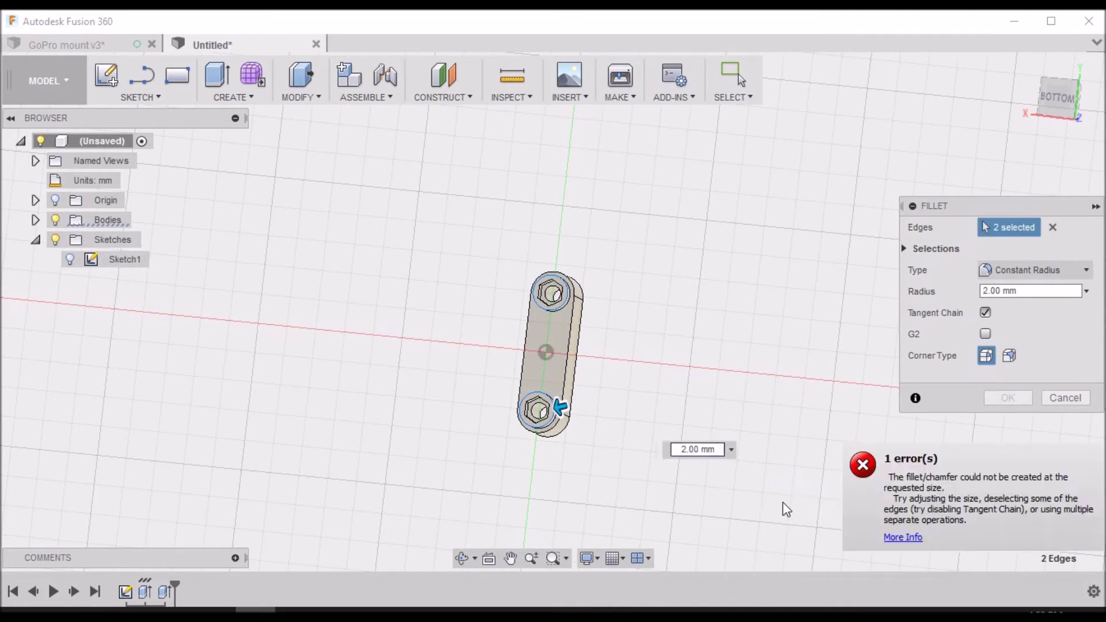
scroll(598, 399, up, 3)
scroll(630, 408, up, 1)
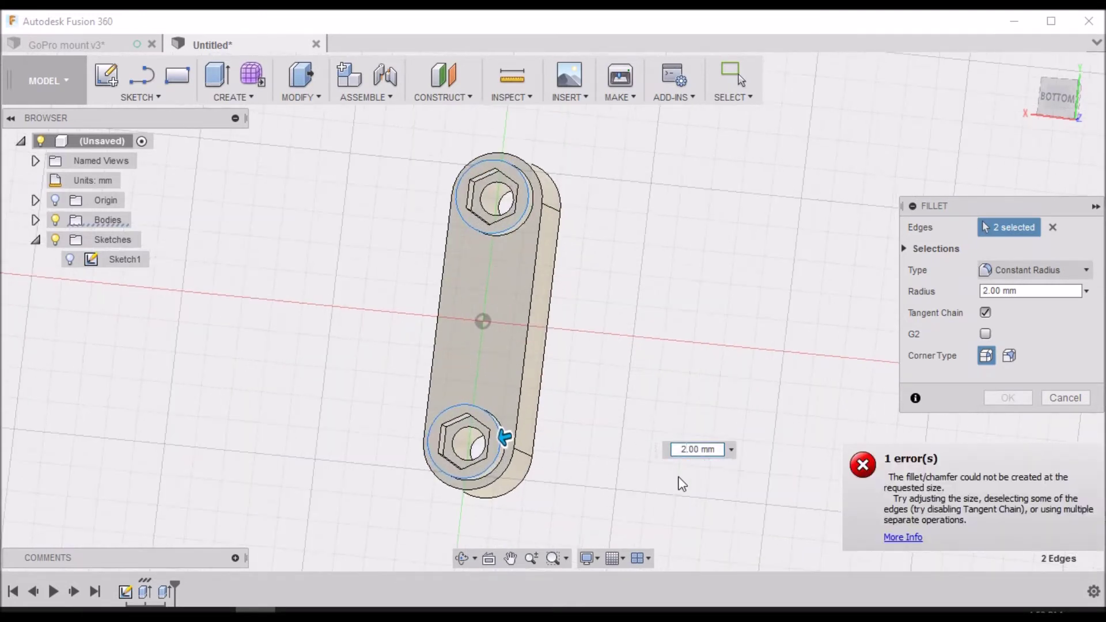
key(BackSpace)
text(1)
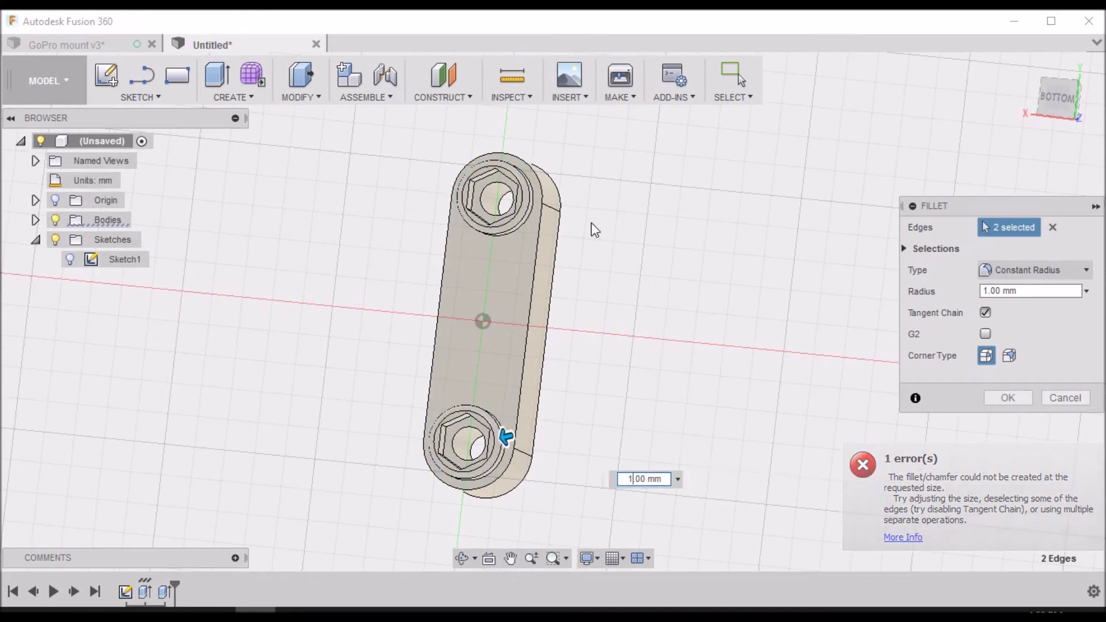
scroll(531, 192, up, 5)
scroll(533, 237, down, 5)
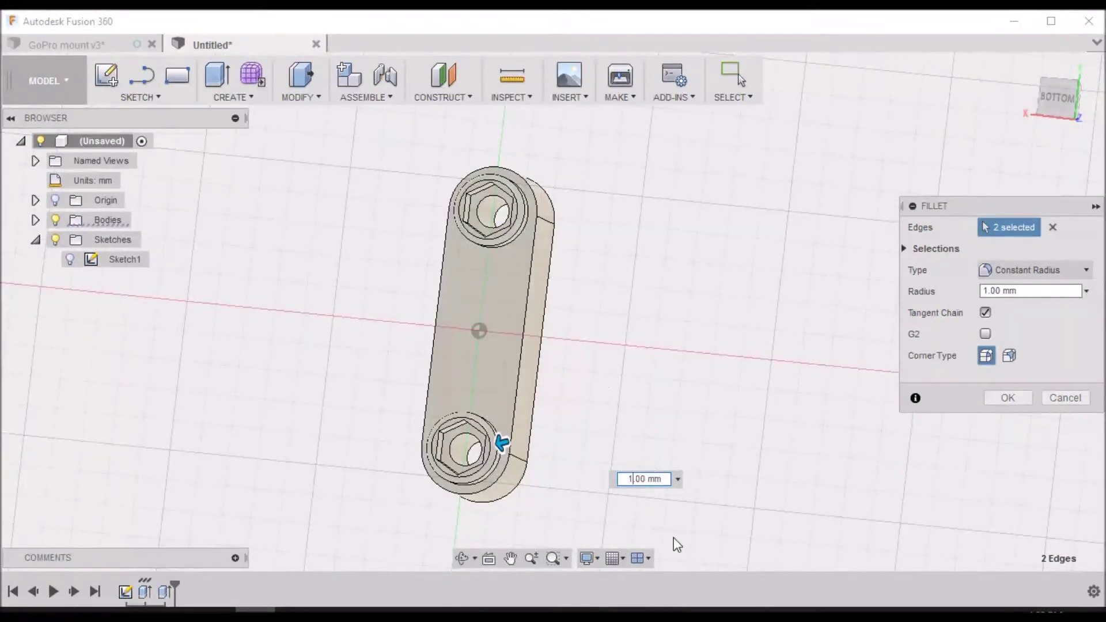
key(BackSpace)
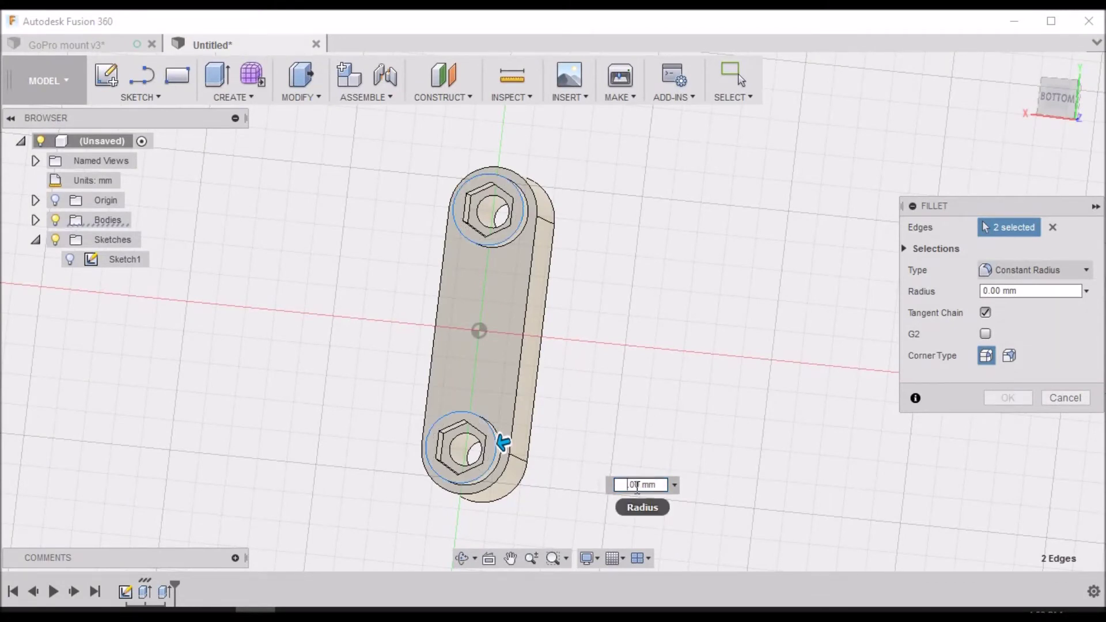
double_click(636, 487)
text(10)
scroll(512, 440, up, 3)
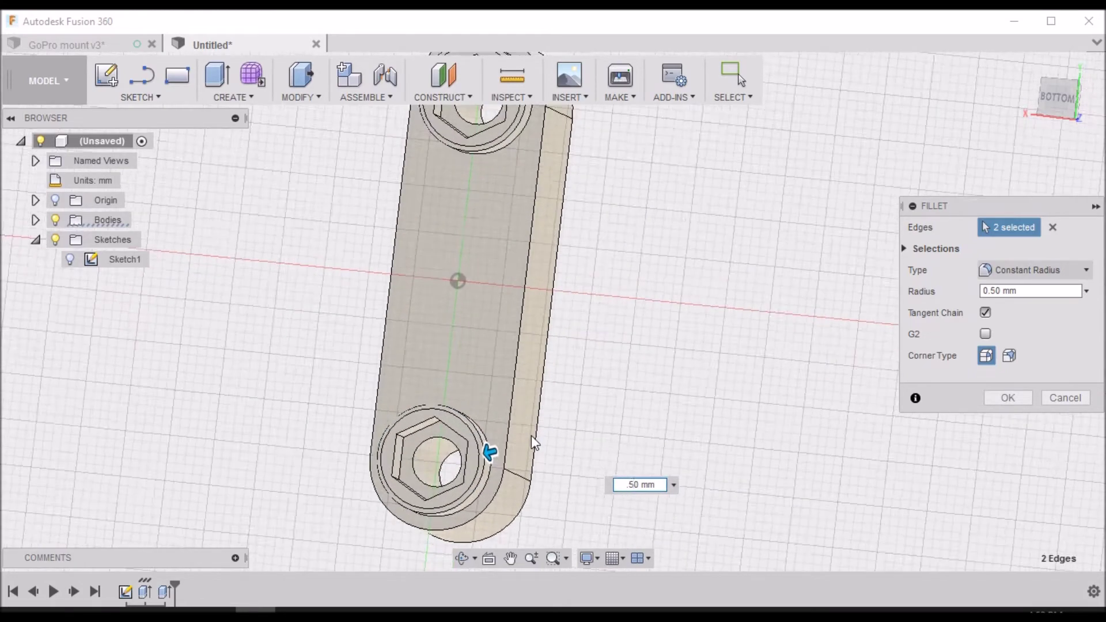
scroll(553, 432, down, 2)
scroll(566, 422, down, 2)
click(1023, 397)
- Return to the home view, then view the part from its Right side rotated 90° upright
scroll(486, 282, up, 5)
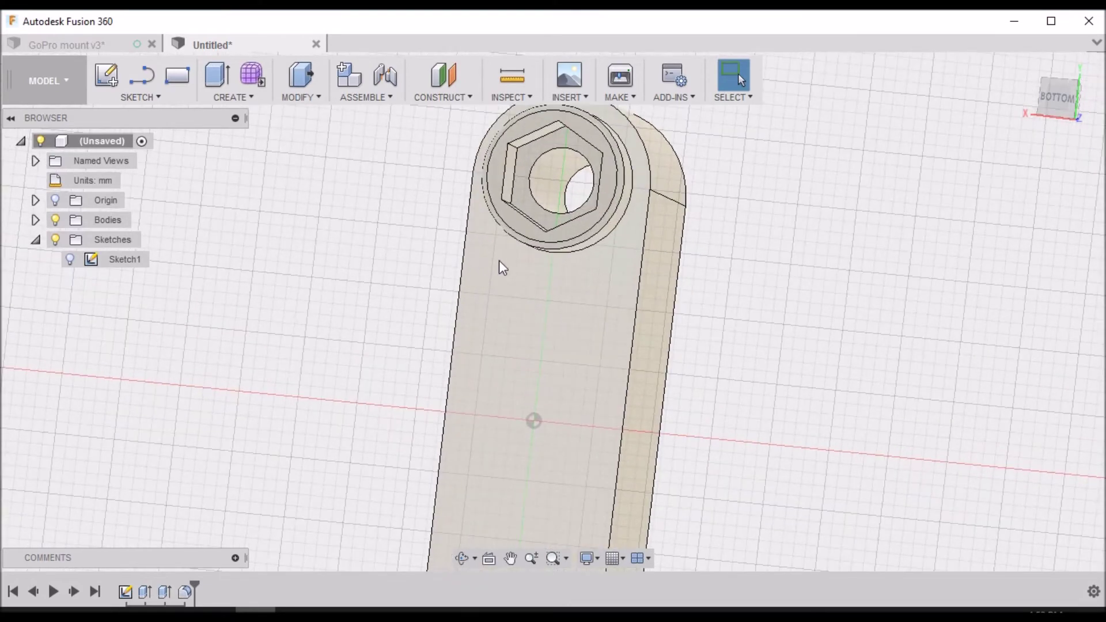
scroll(498, 260, down, 5)
mouse_move(1043, 105)
mouse_down()
mouse_move(1011, 119)
mouse_move(1056, 96)
mouse_up()
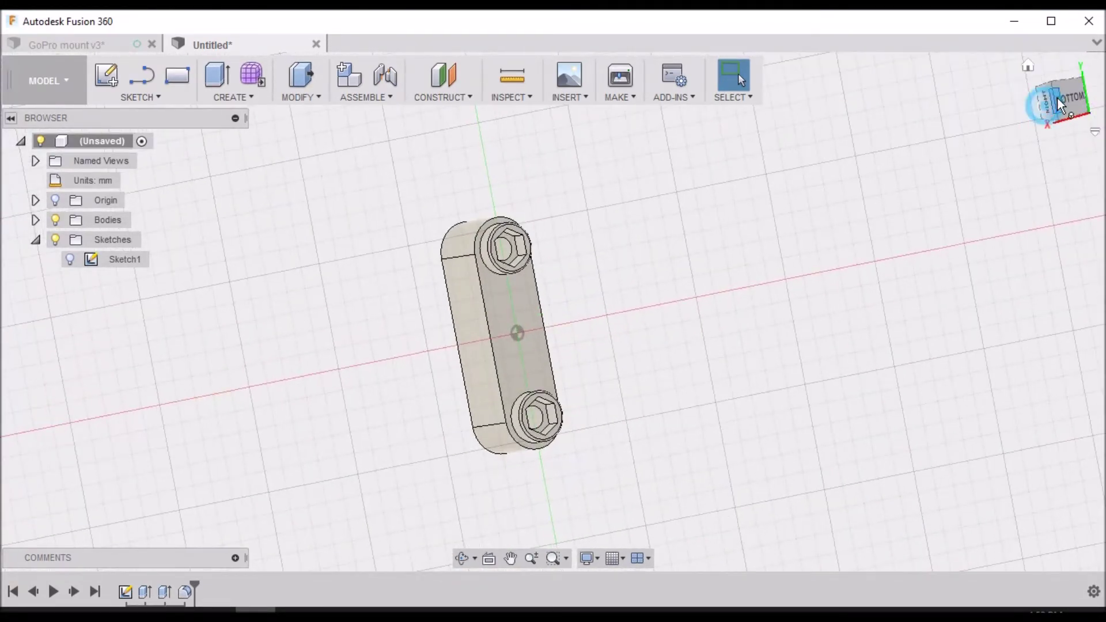
click(1027, 70)
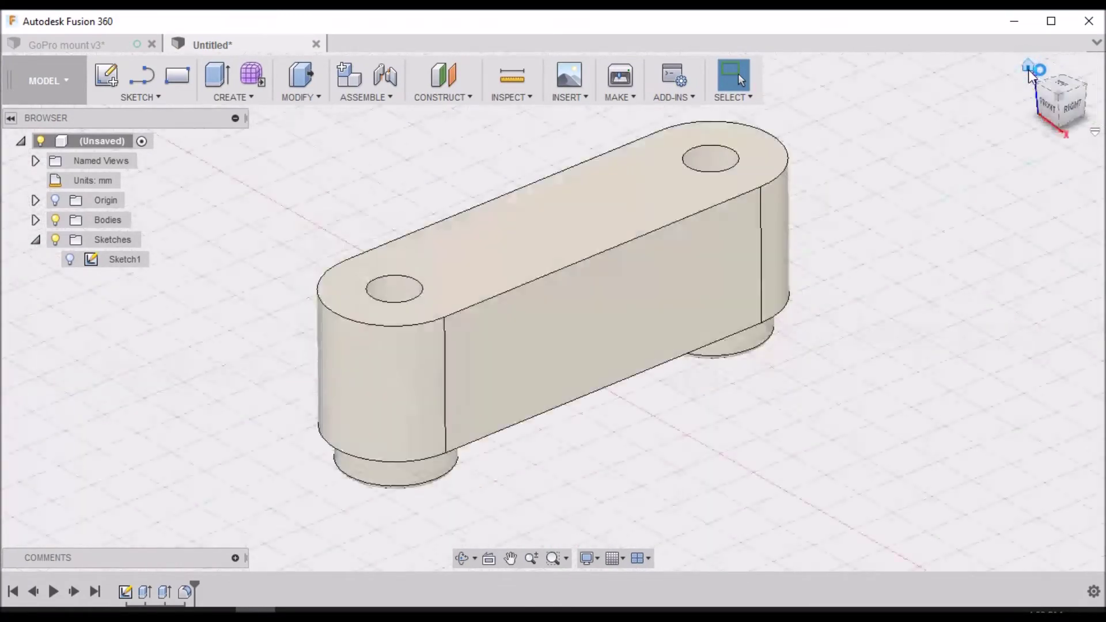
scroll(625, 291, down, 5)
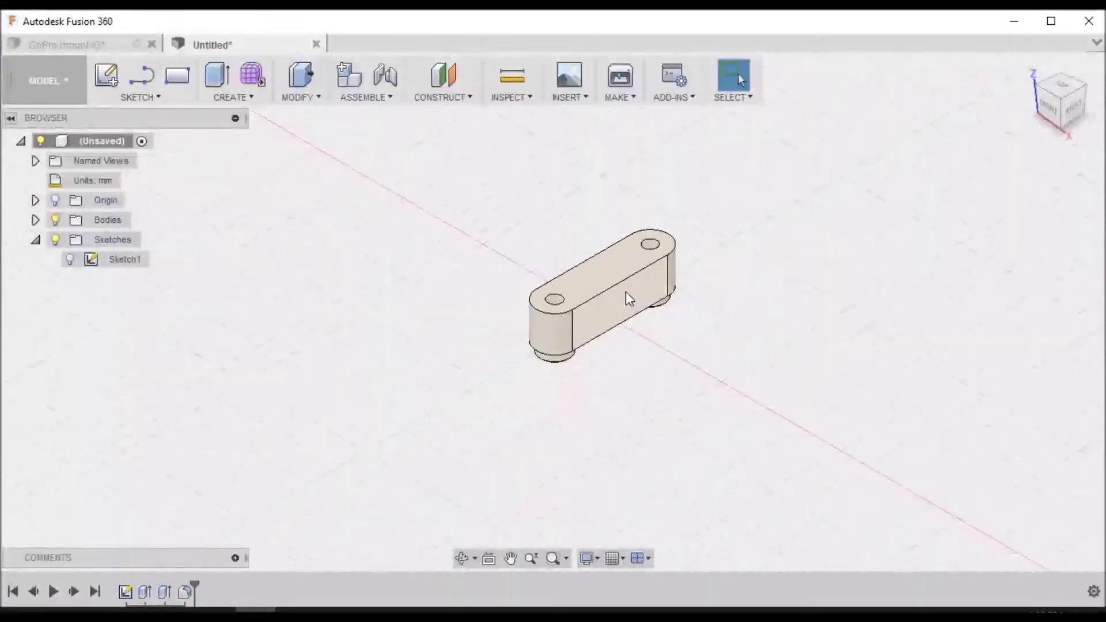
click(1070, 106)
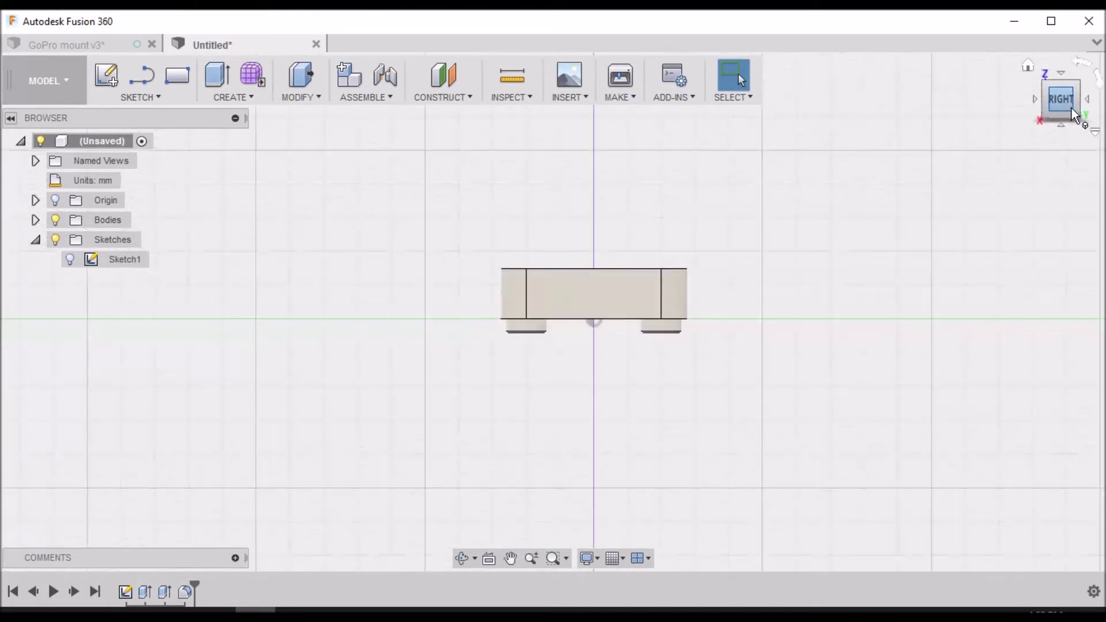
click(1085, 65)
scroll(505, 312, down, 3)
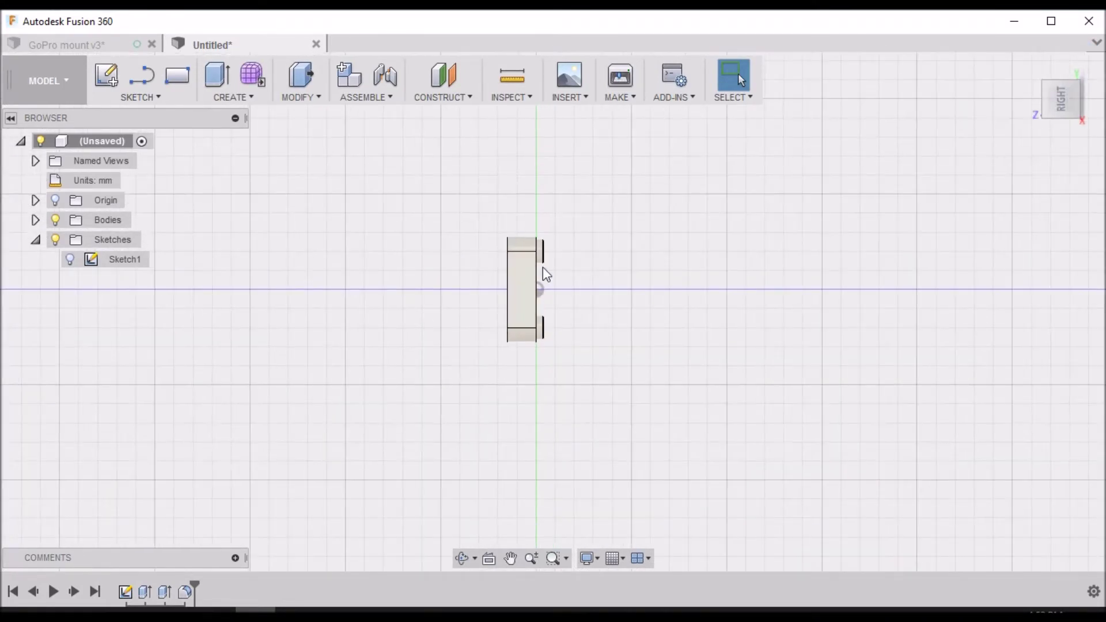
scroll(541, 271, up, 4)
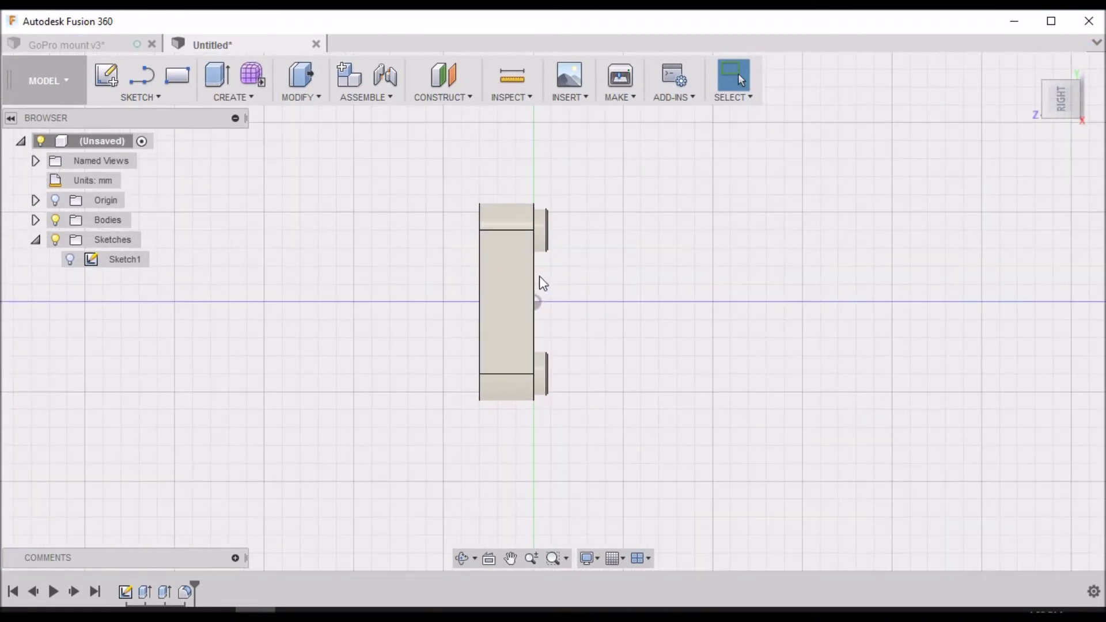
- Create Sketch2 on the body's side face and roll the sketch view upright
click(150, 99)
click(144, 115)
click(466, 240)
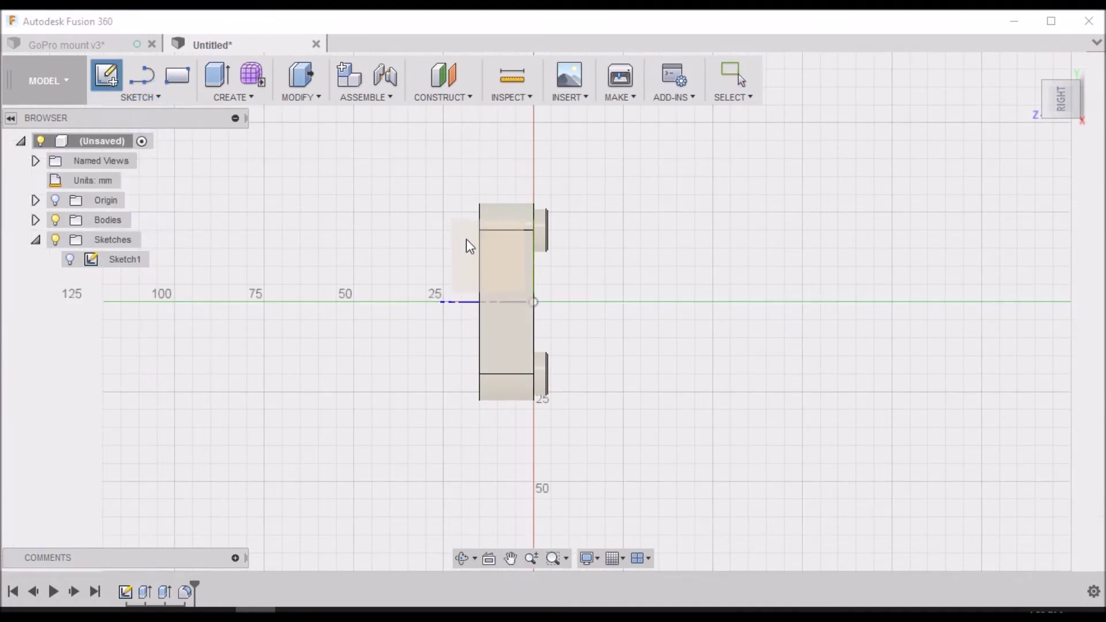
click(507, 266)
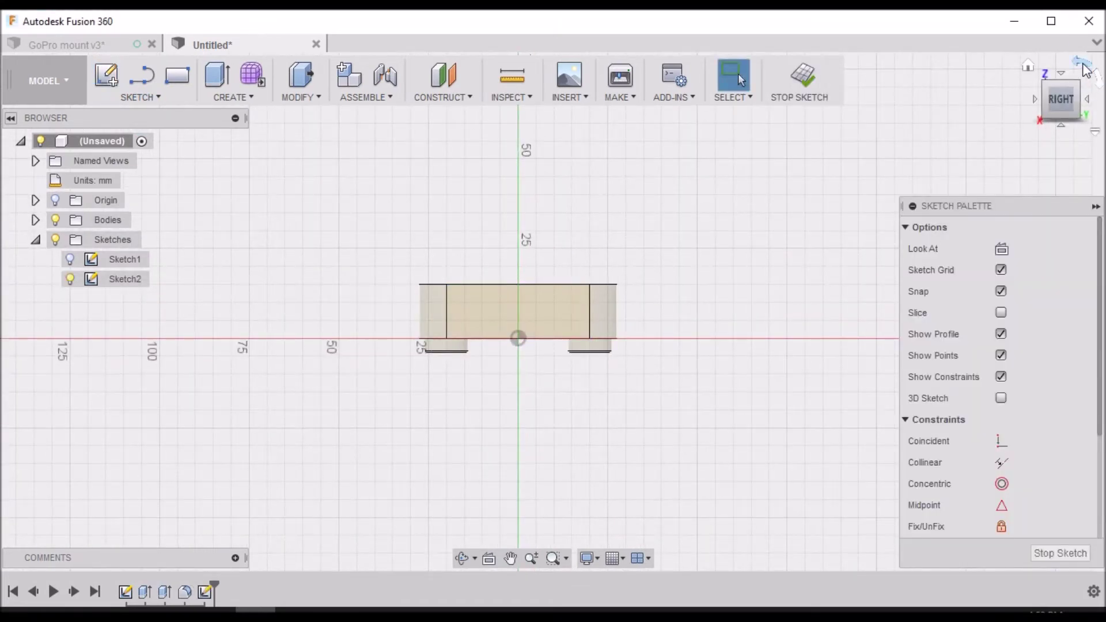
click(1082, 65)
scroll(569, 318, up, 3)
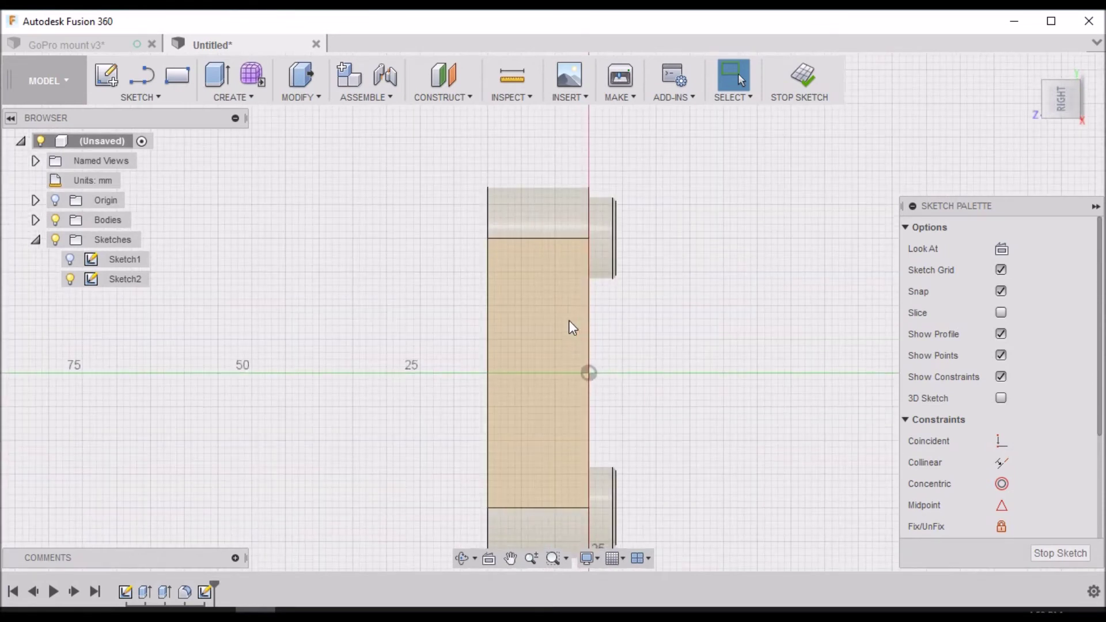
scroll(568, 320, down, 1)
scroll(562, 262, up, 3)
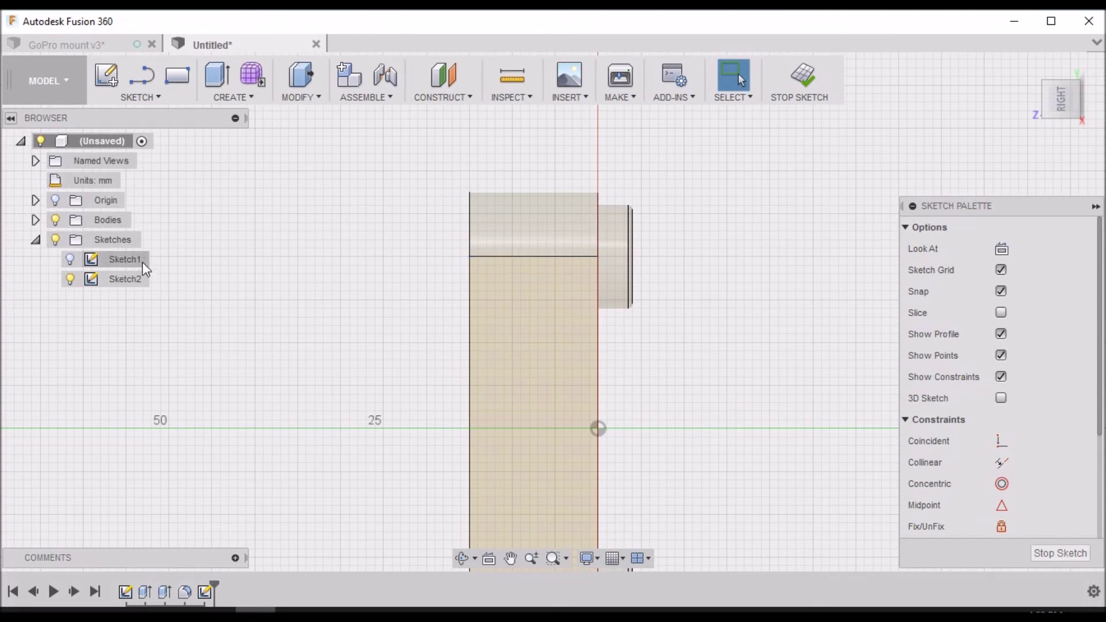
click(154, 97)
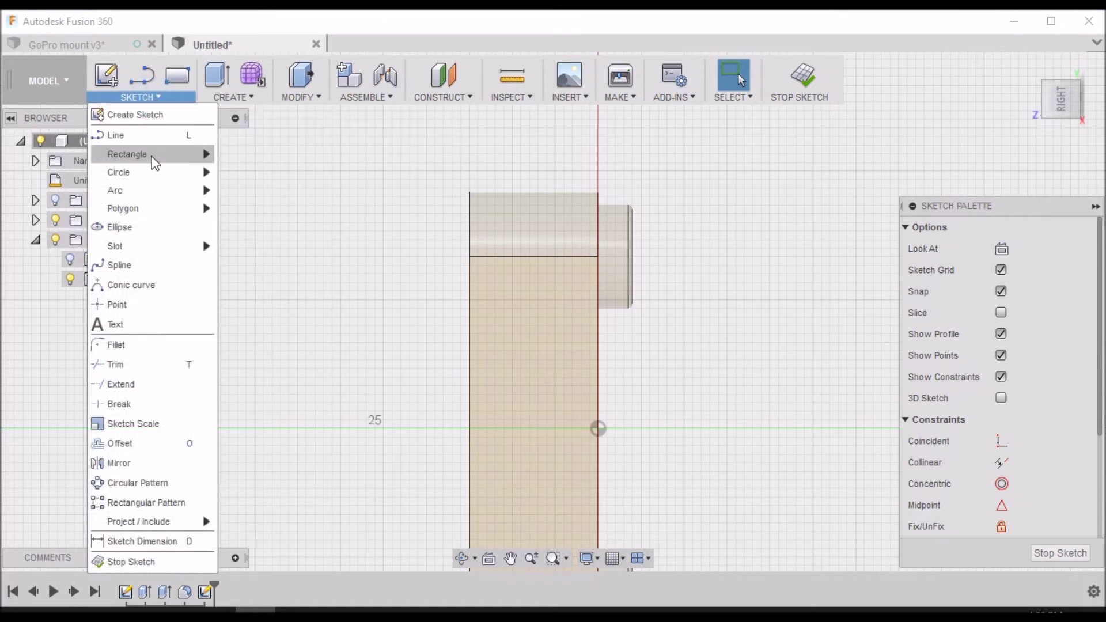
- Draw a center rectangle on the edge midpoint, 2.9 mm wide and 20 mm tall
mouse_move(154, 156)
click(266, 196)
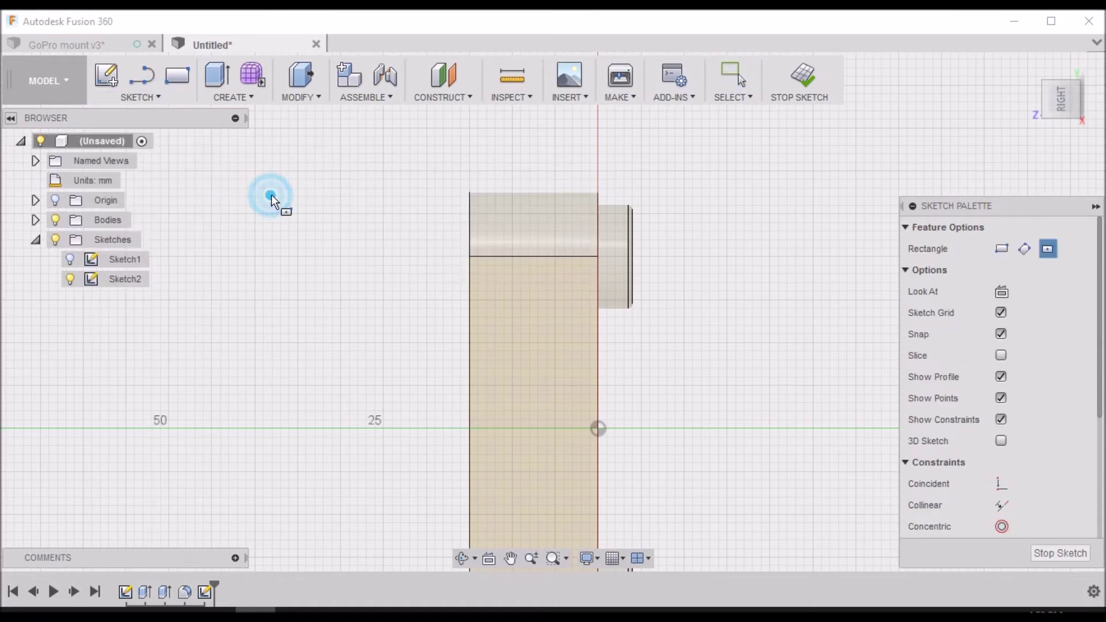
click(534, 258)
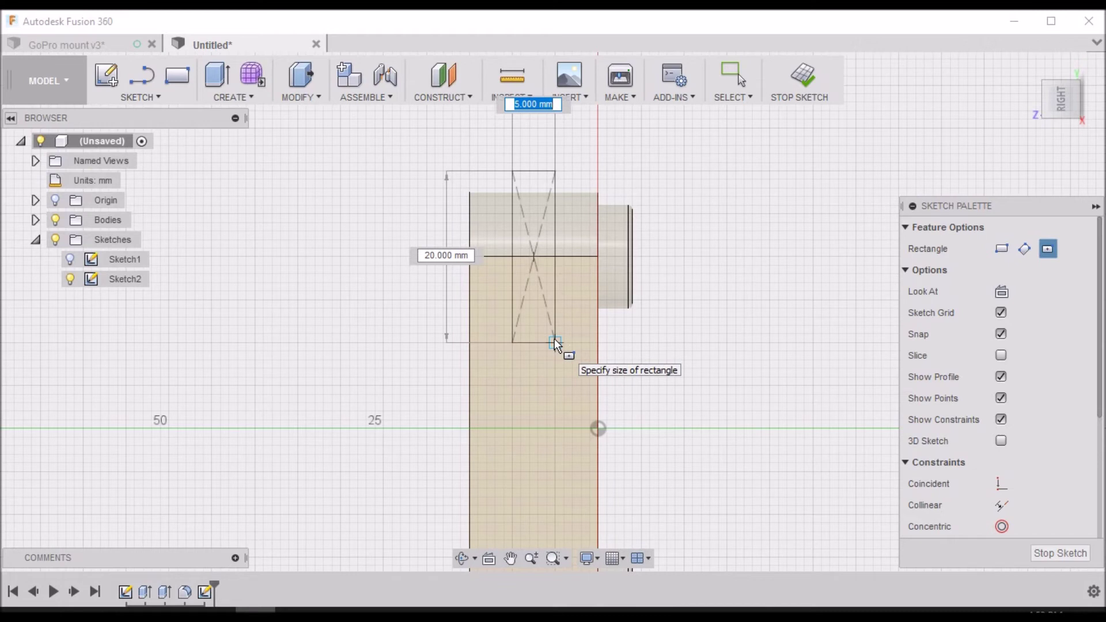
text(2.9)
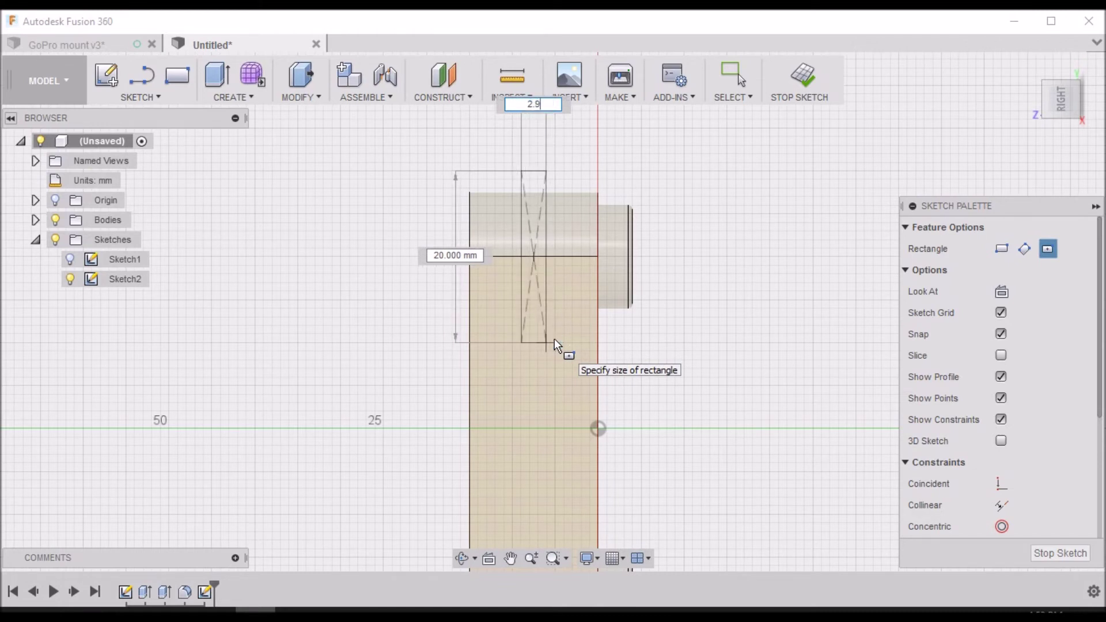
key(Tab)
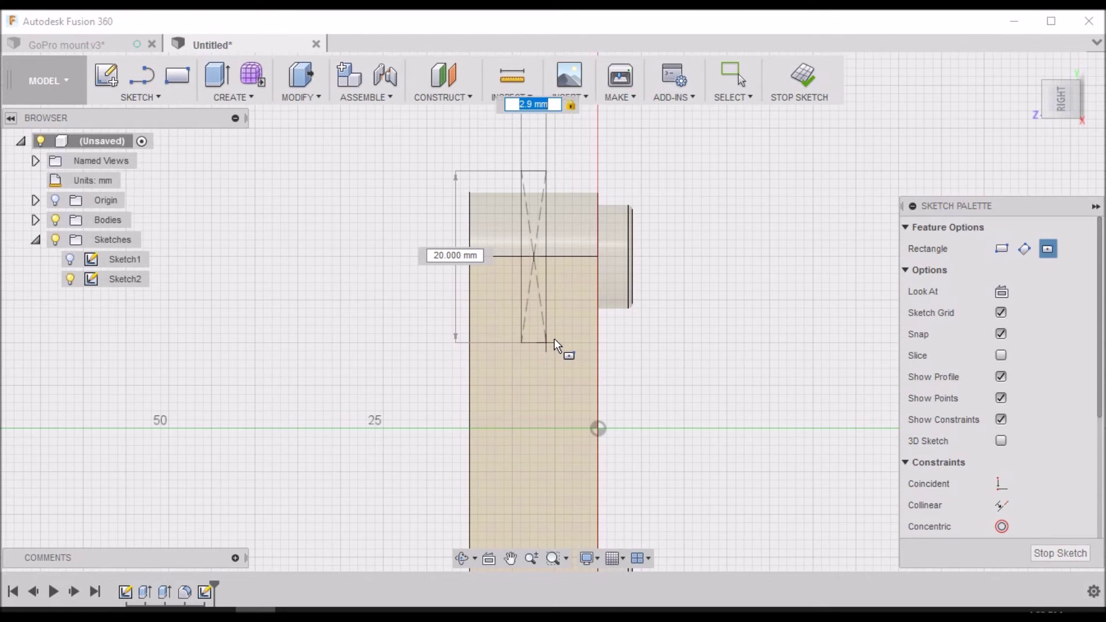
key(Return)
scroll(546, 279, up, 1)
scroll(582, 346, up, 2)
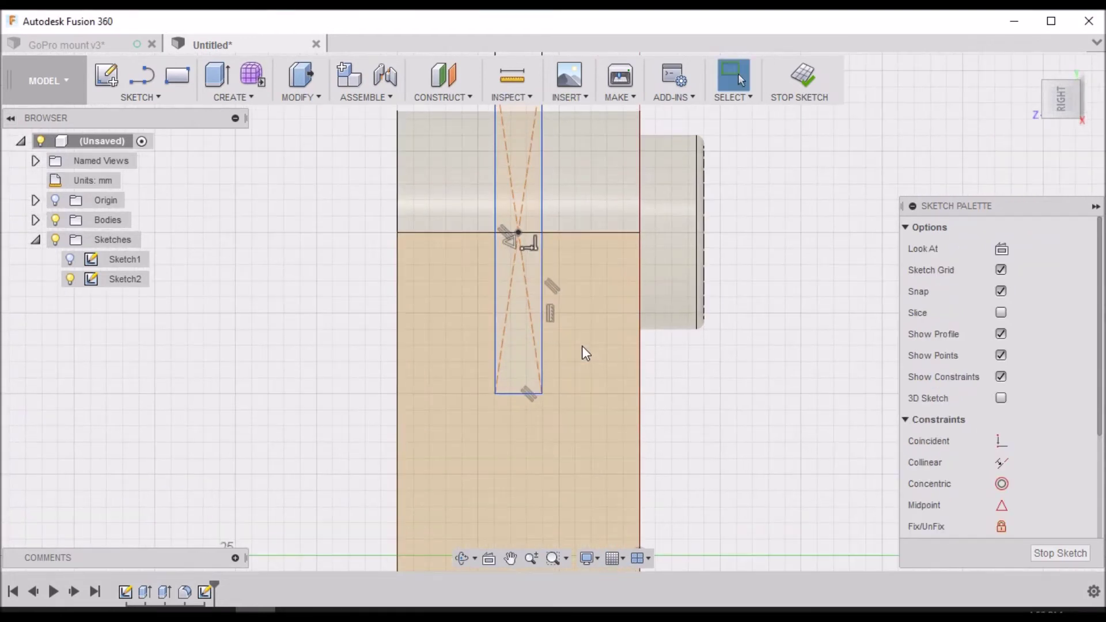
- Draw the first 3 × 20 mm two-point rectangle from the previous rectangle's lower corner
click(159, 98)
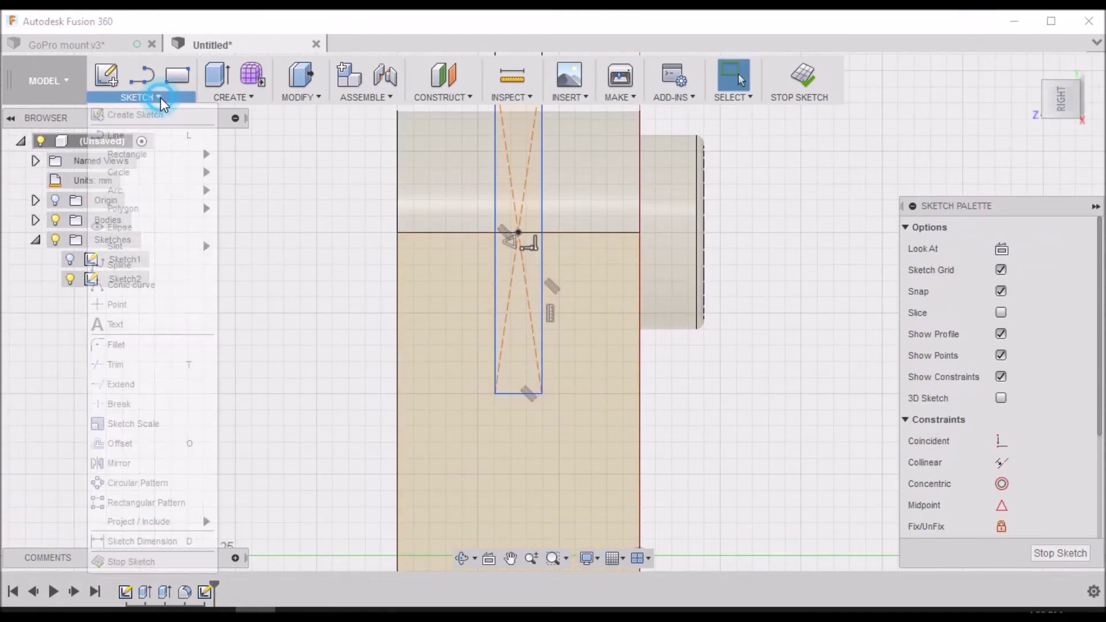
mouse_move(146, 160)
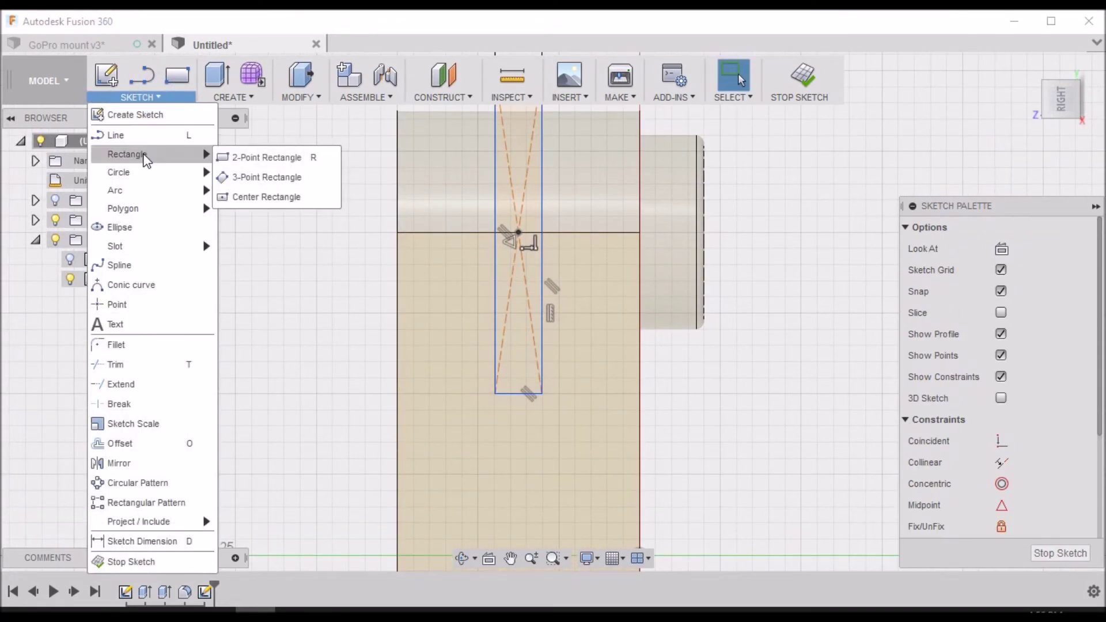
click(266, 159)
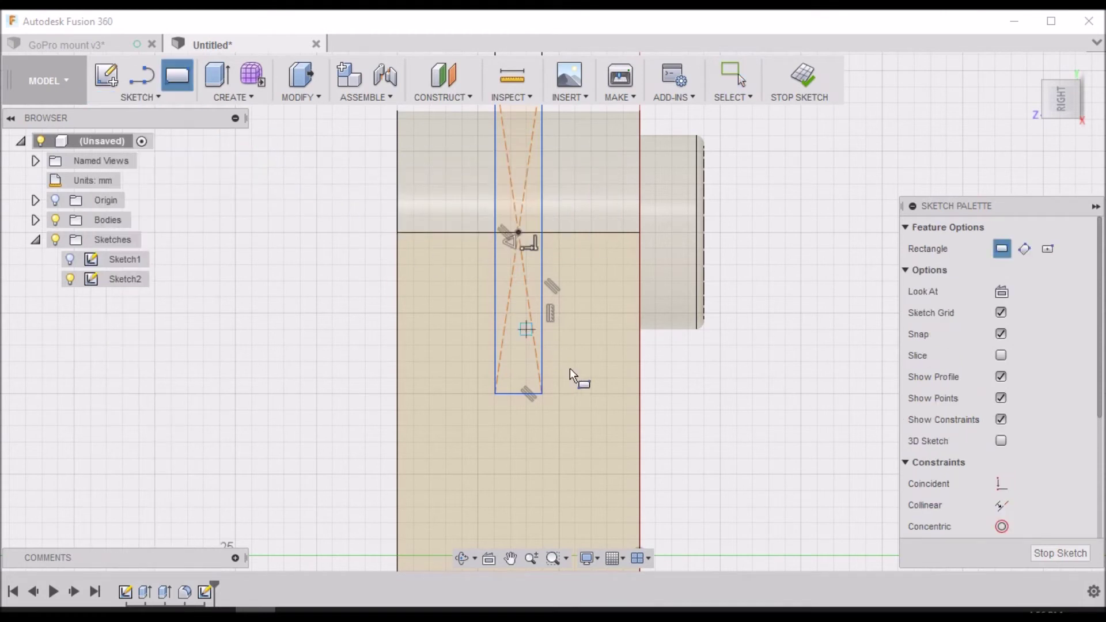
click(542, 393)
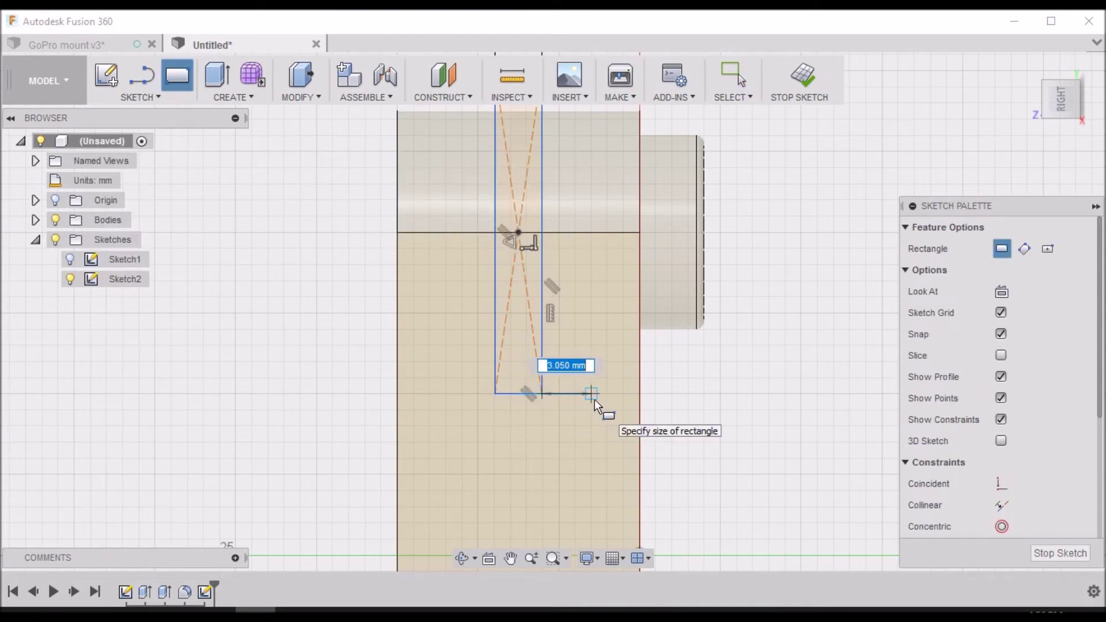
text(3.)
key(Tab)
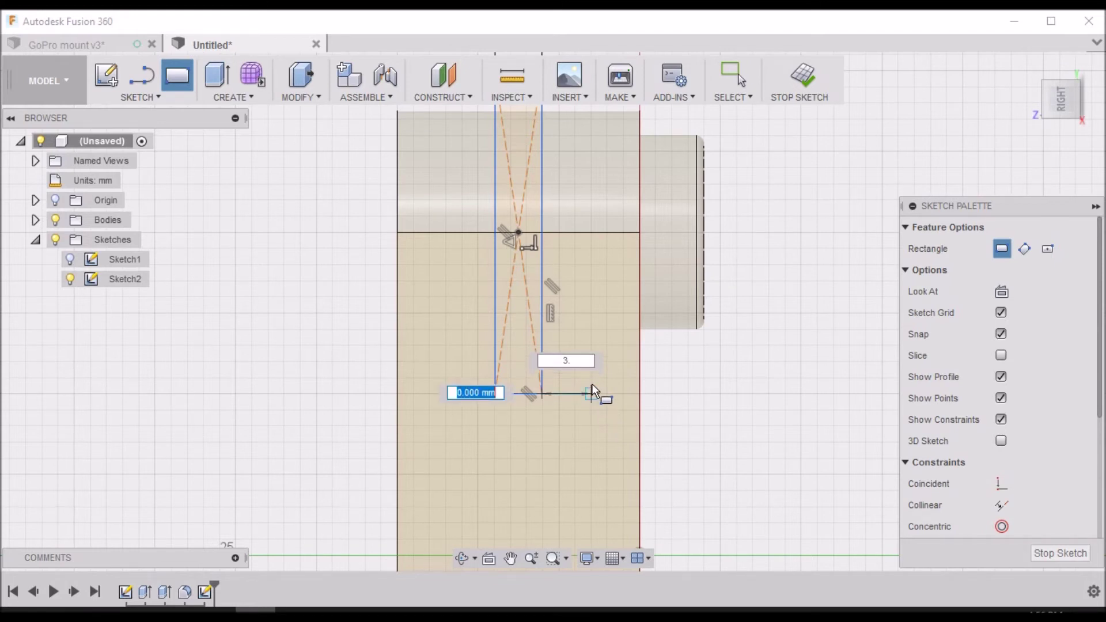
scroll(611, 236, down, 5)
scroll(612, 241, down, 2)
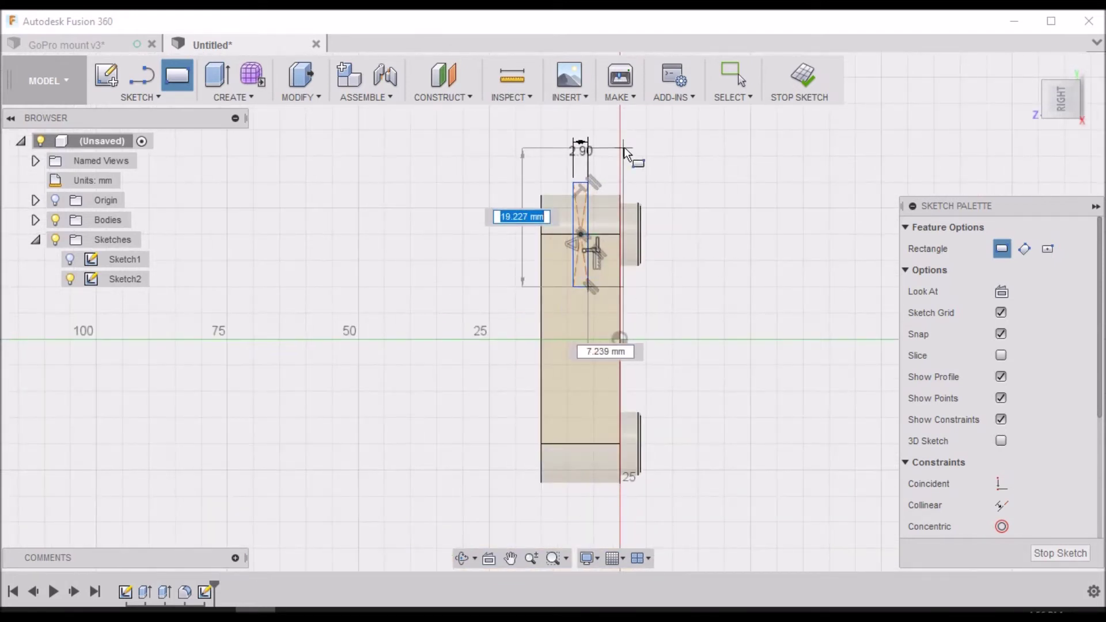
text(20)
key(Tab)
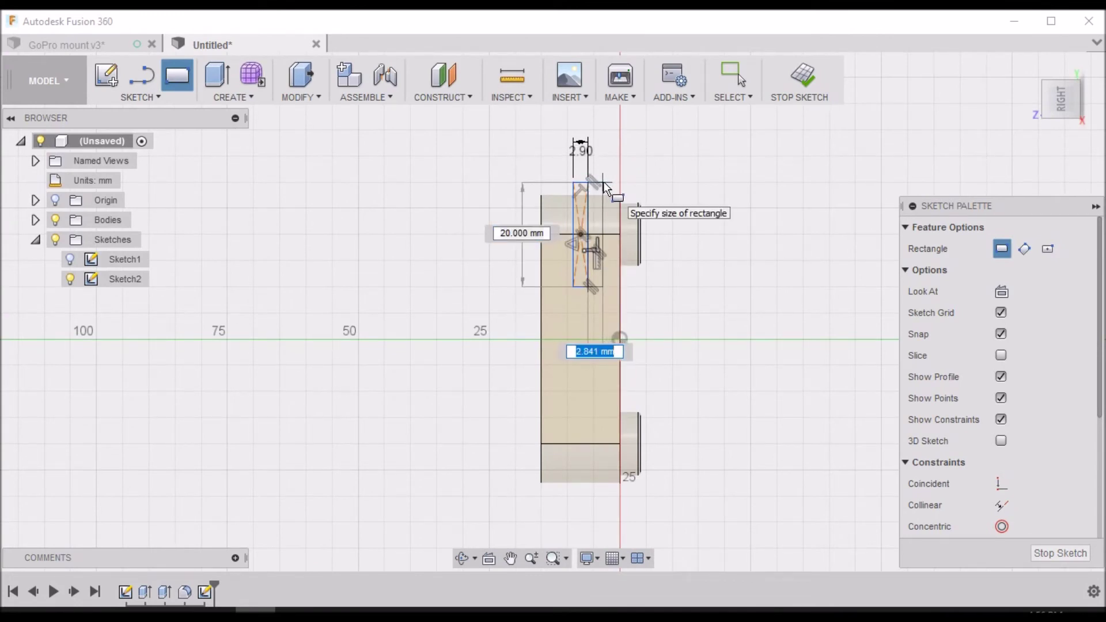
text(3.)
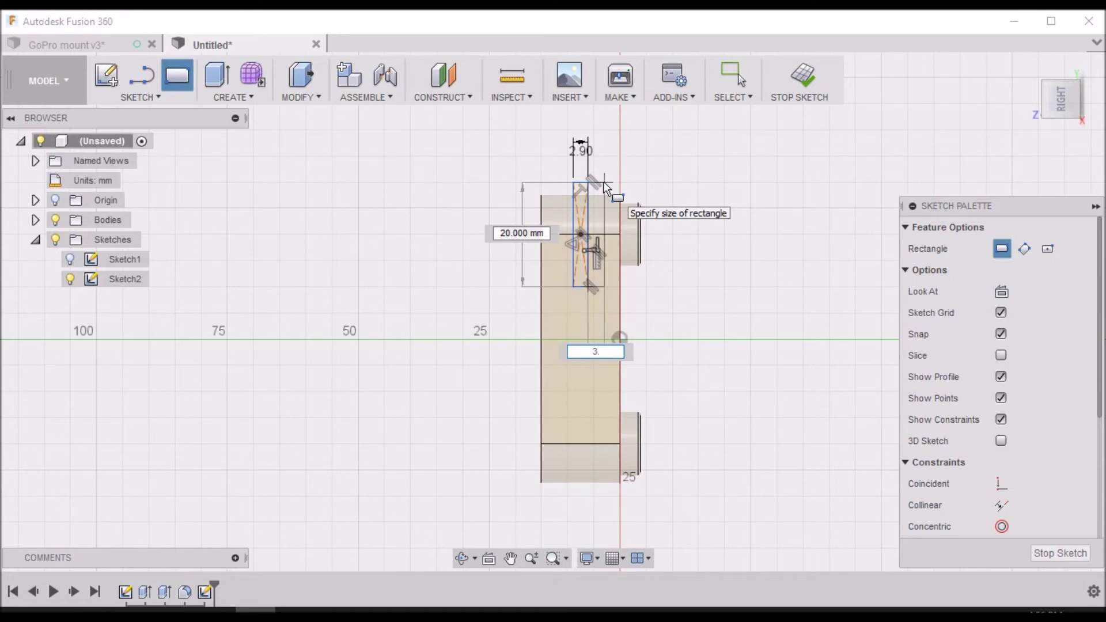
key(Return)
scroll(599, 288, up, 4)
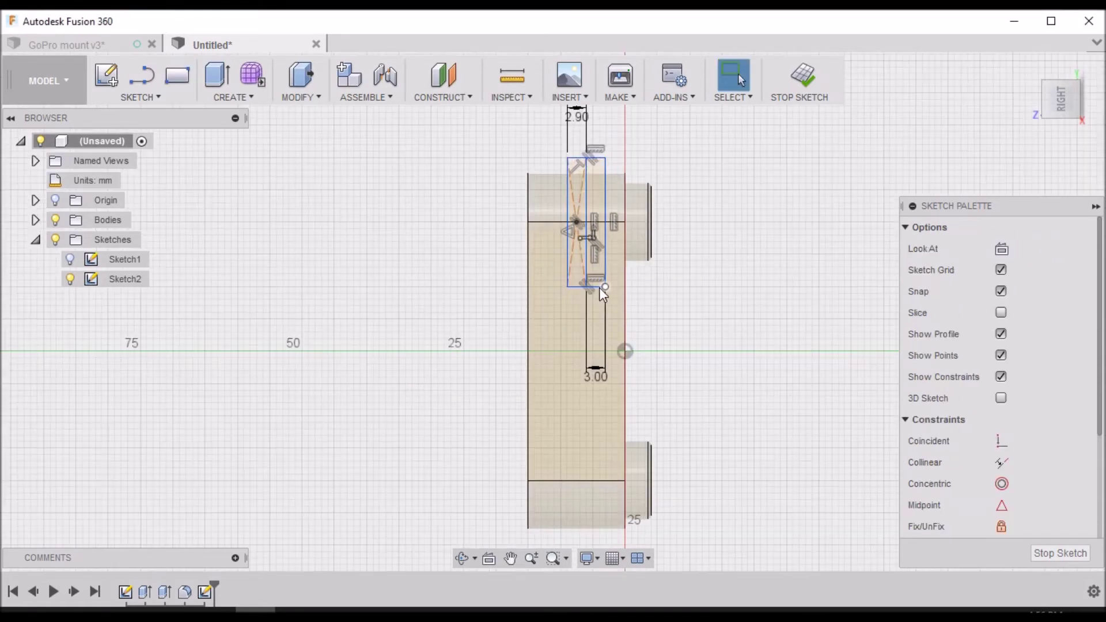
scroll(600, 288, down, 2)
scroll(553, 314, up, 5)
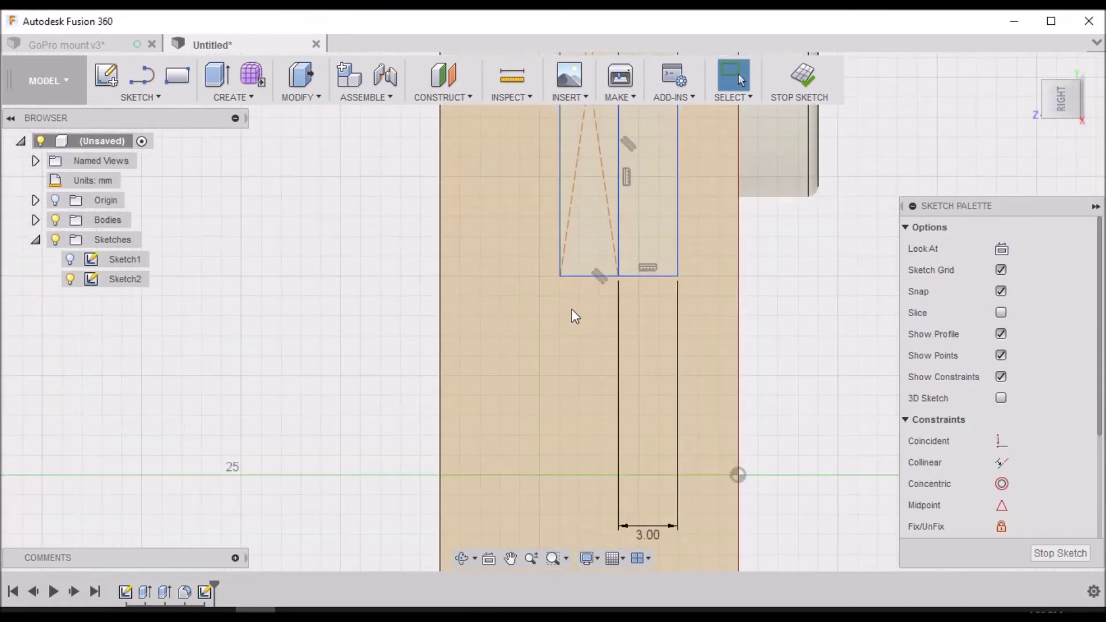
- Draw the second 3 × 20 mm rectangle beside it with the R shortcut
key(r)
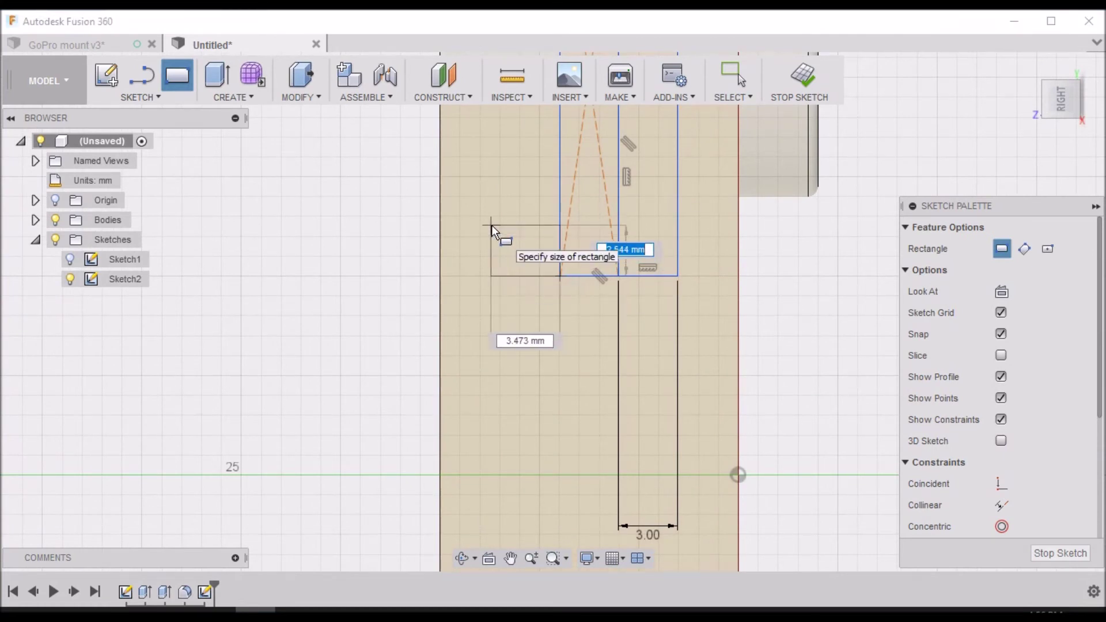
text(3.)
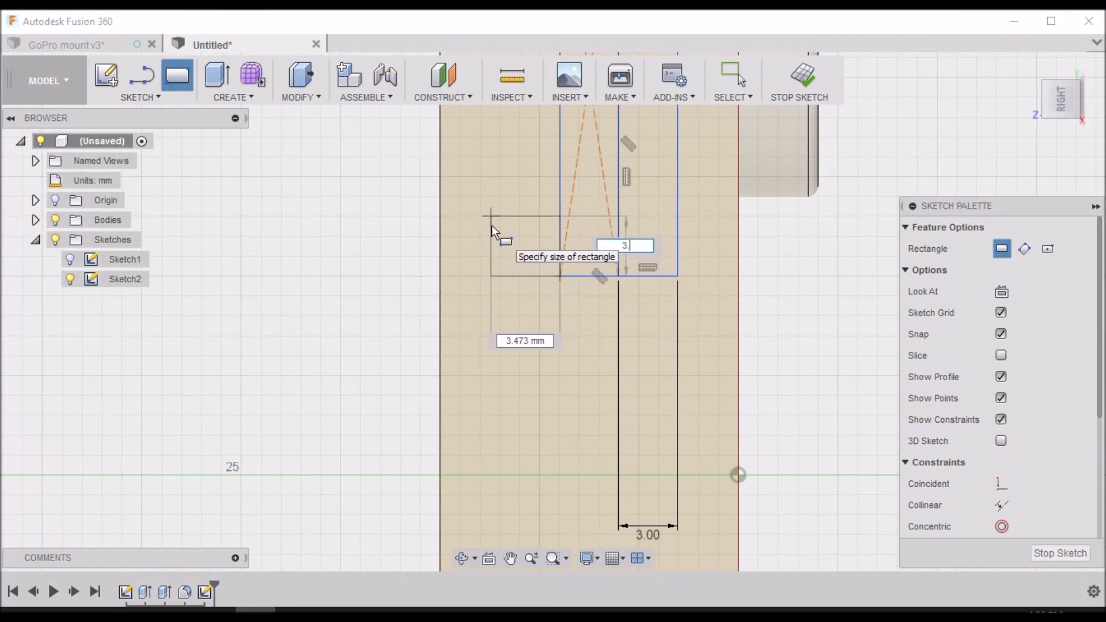
key(Tab)
text(20.)
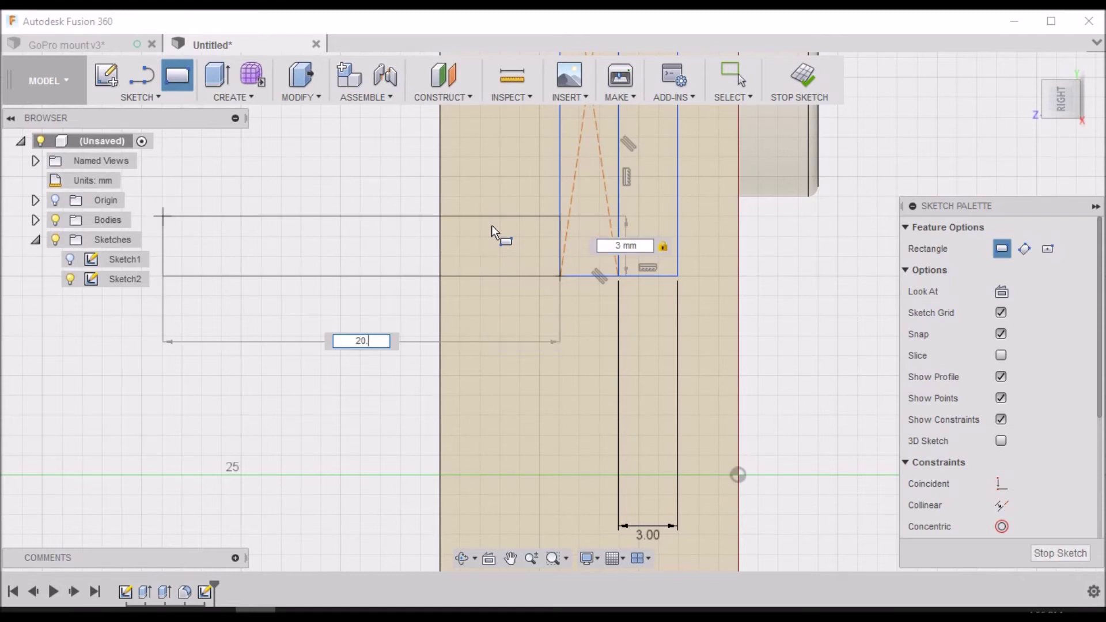
key(Tab)
text(3.)
key(Tab)
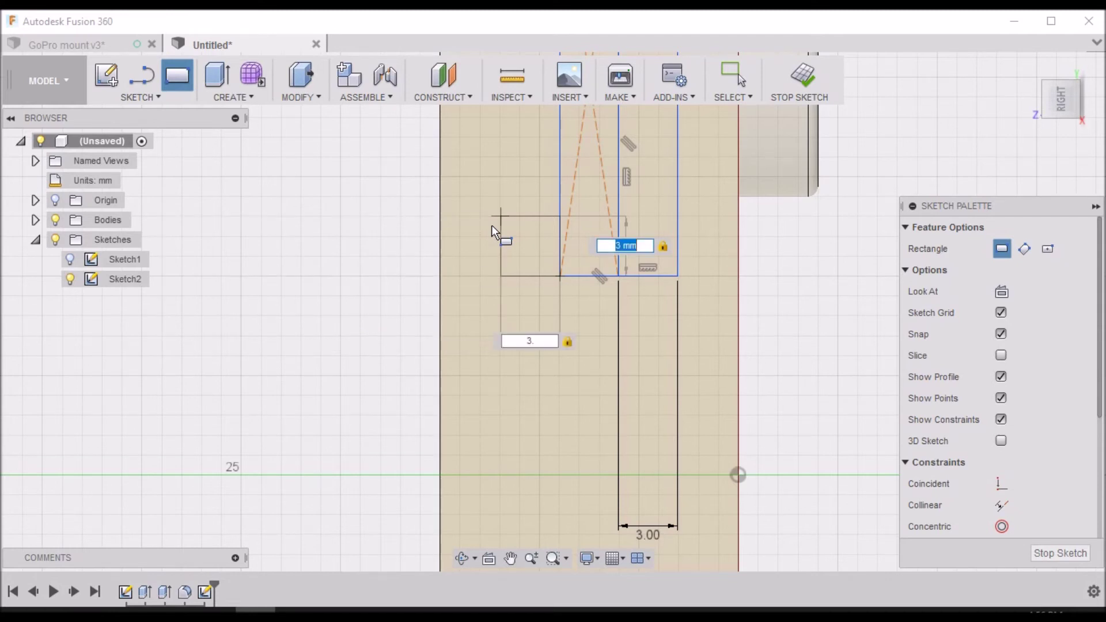
text(20.)
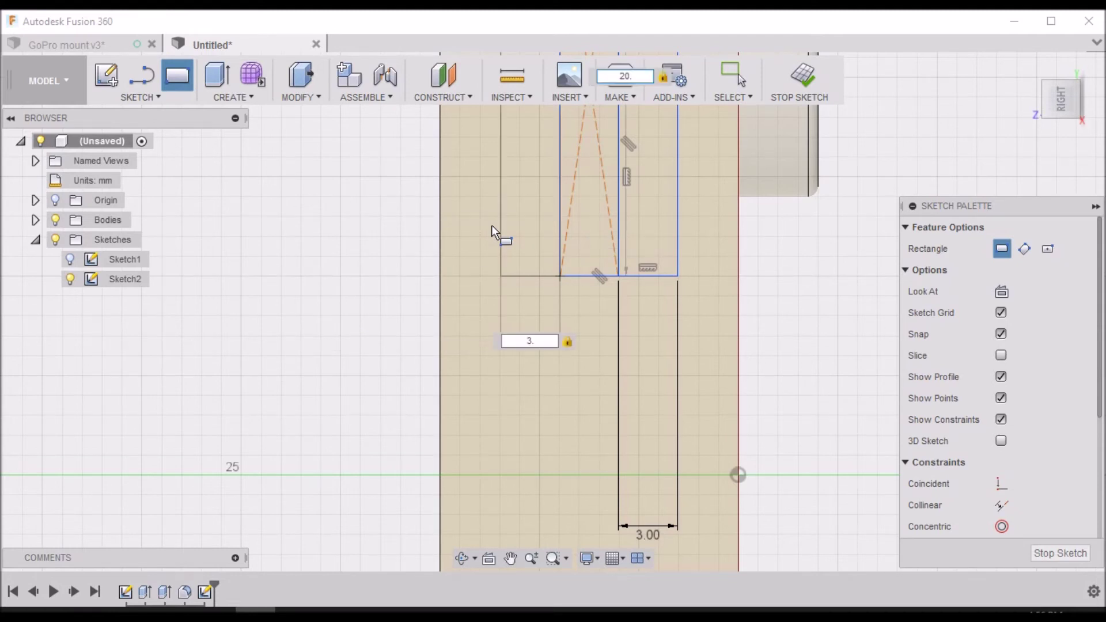
key(Return)
key(Escape)
scroll(462, 296, down, 4)
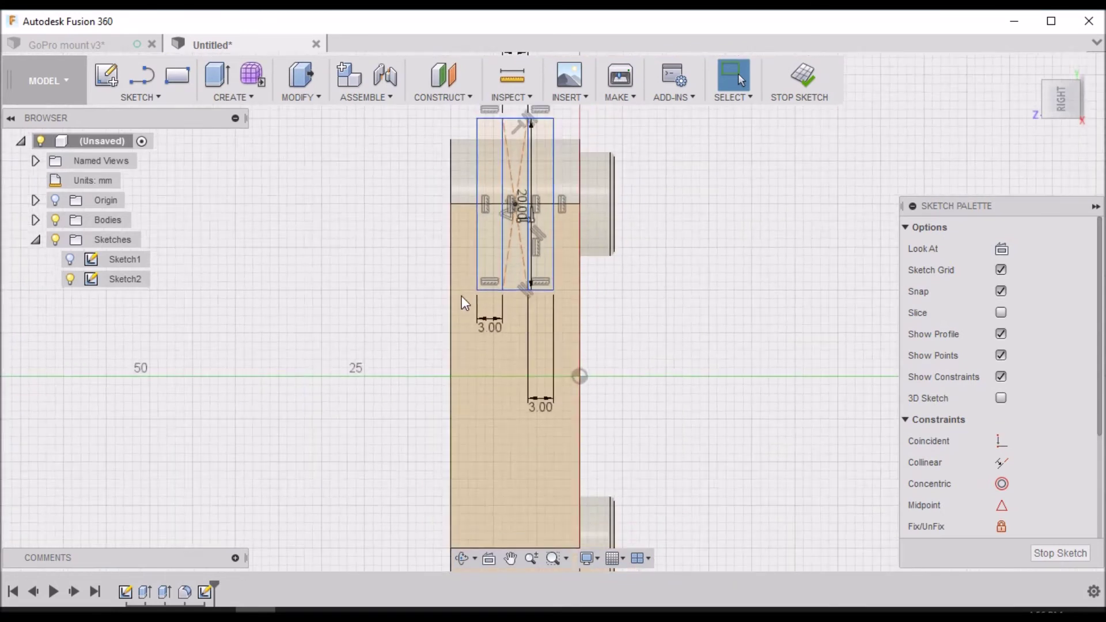
scroll(462, 296, down, 1)
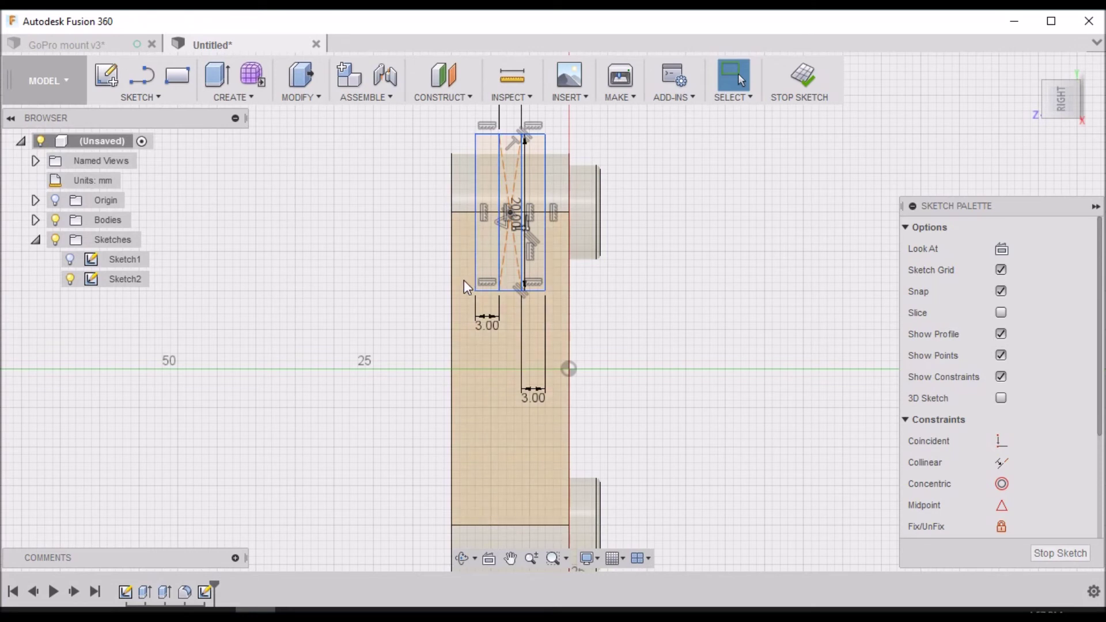
scroll(509, 254, up, 3)
scroll(510, 264, down, 4)
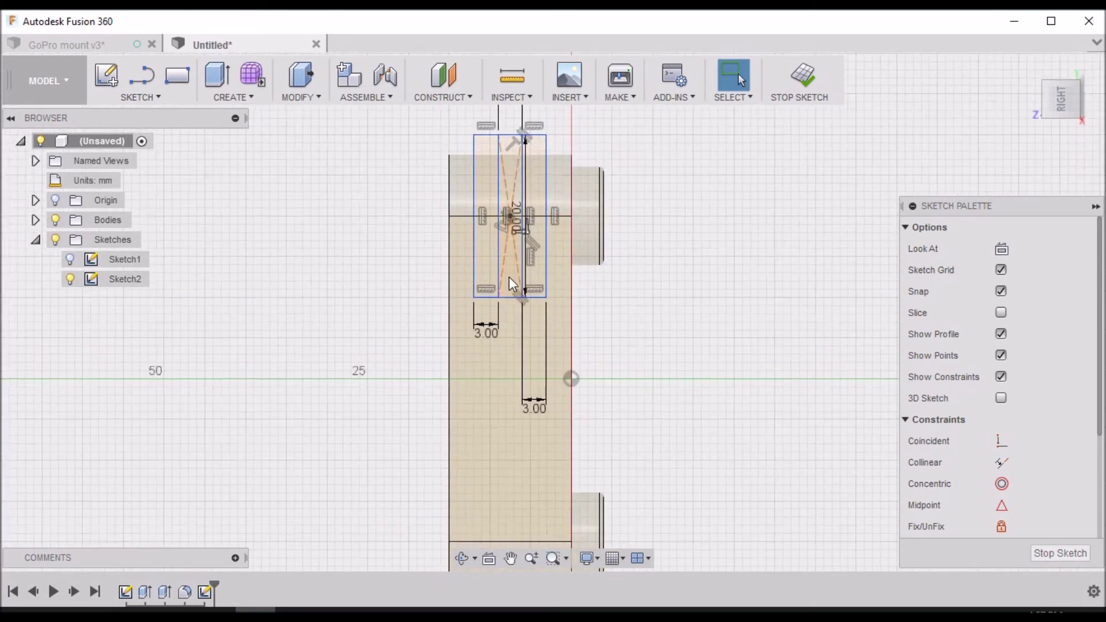
scroll(540, 477, up, 3)
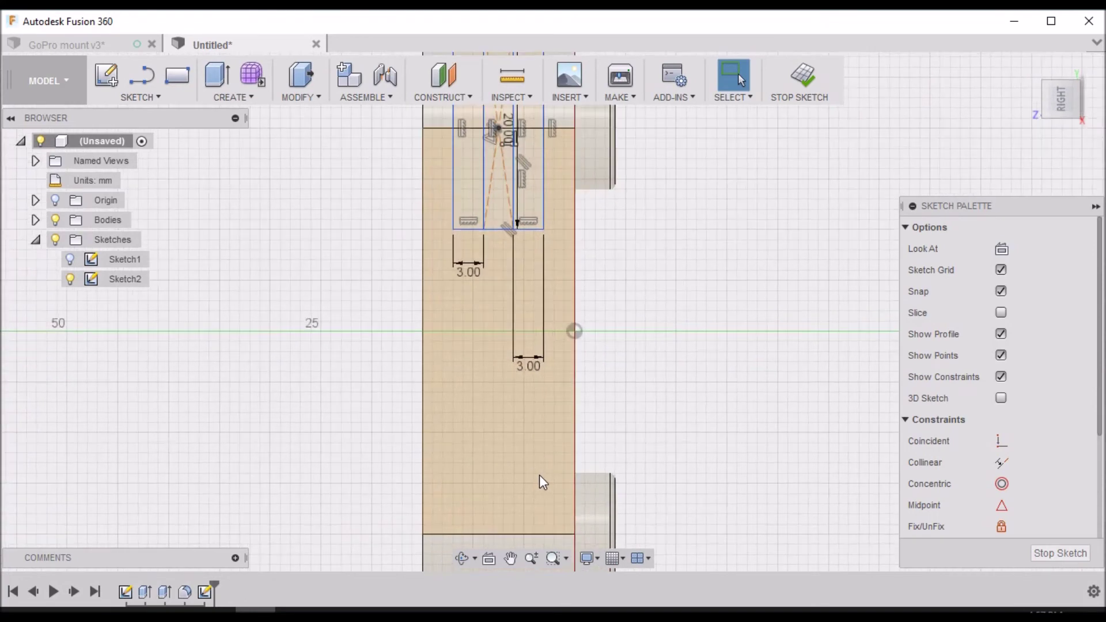
scroll(542, 474, down, 5)
scroll(562, 376, down, 6)
scroll(513, 369, up, 7)
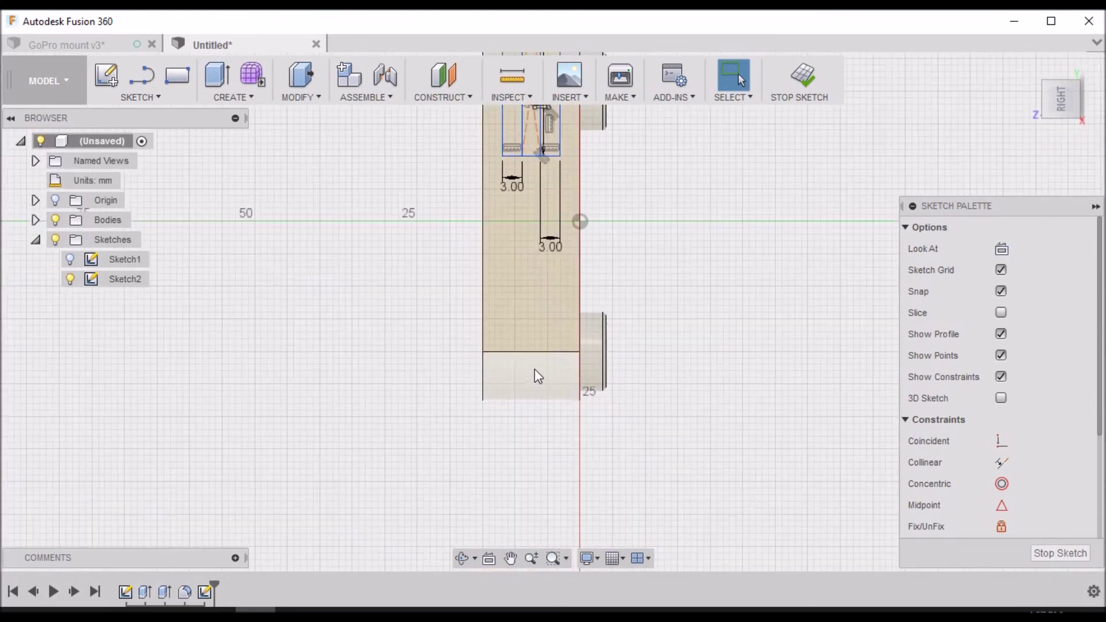
scroll(544, 340, up, 2)
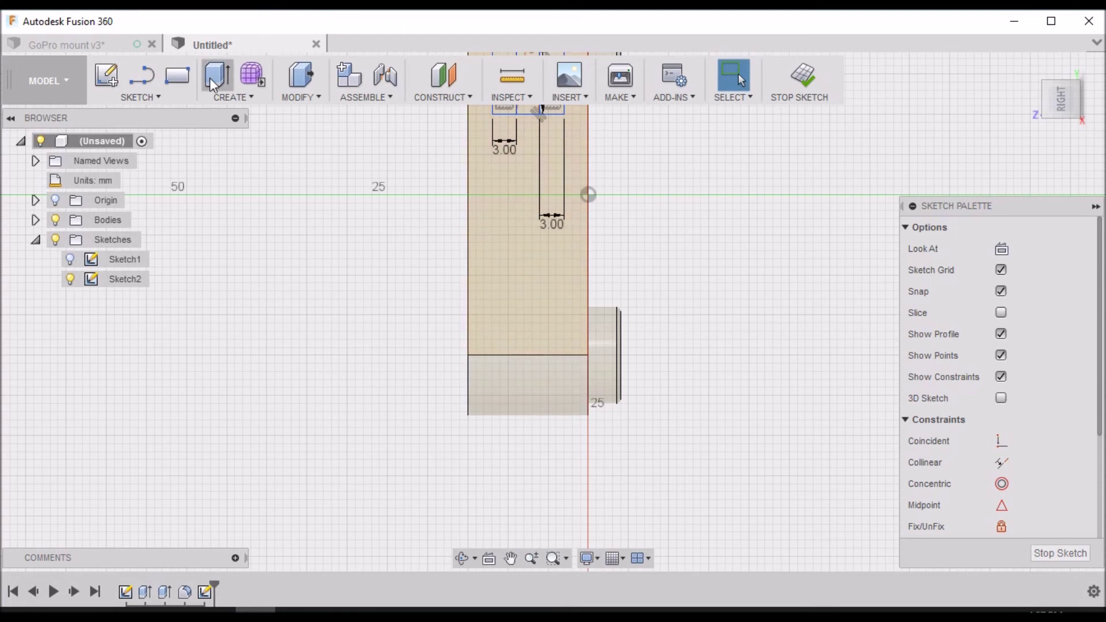
- Draw a 1.5 × 40 mm center rectangle on the body's edge midpoint for the clamp split
click(157, 100)
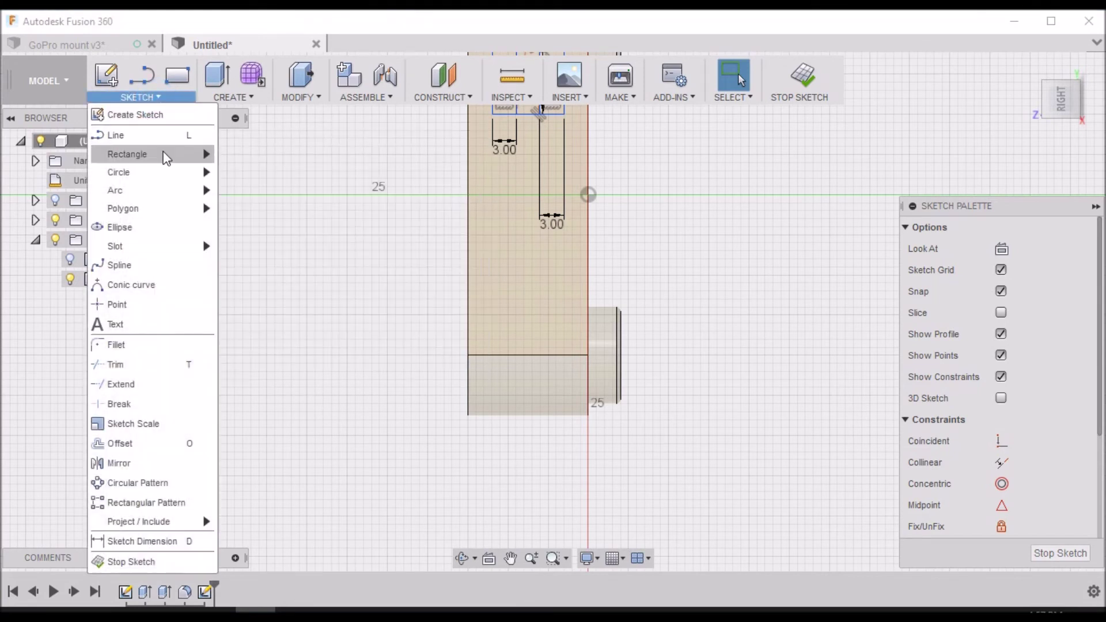
mouse_move(165, 153)
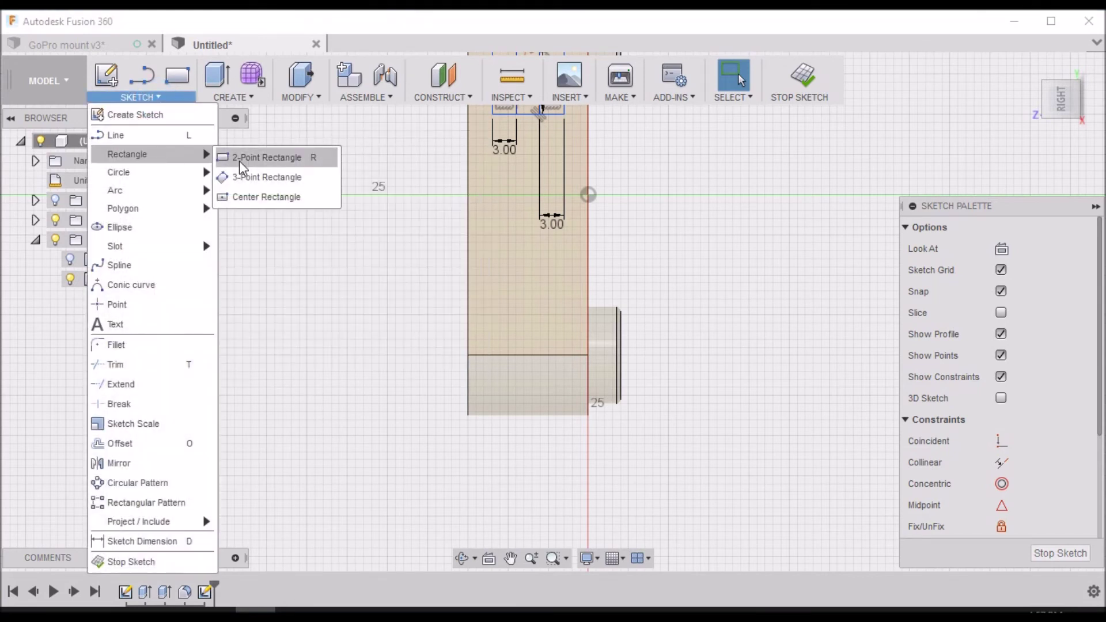
click(266, 198)
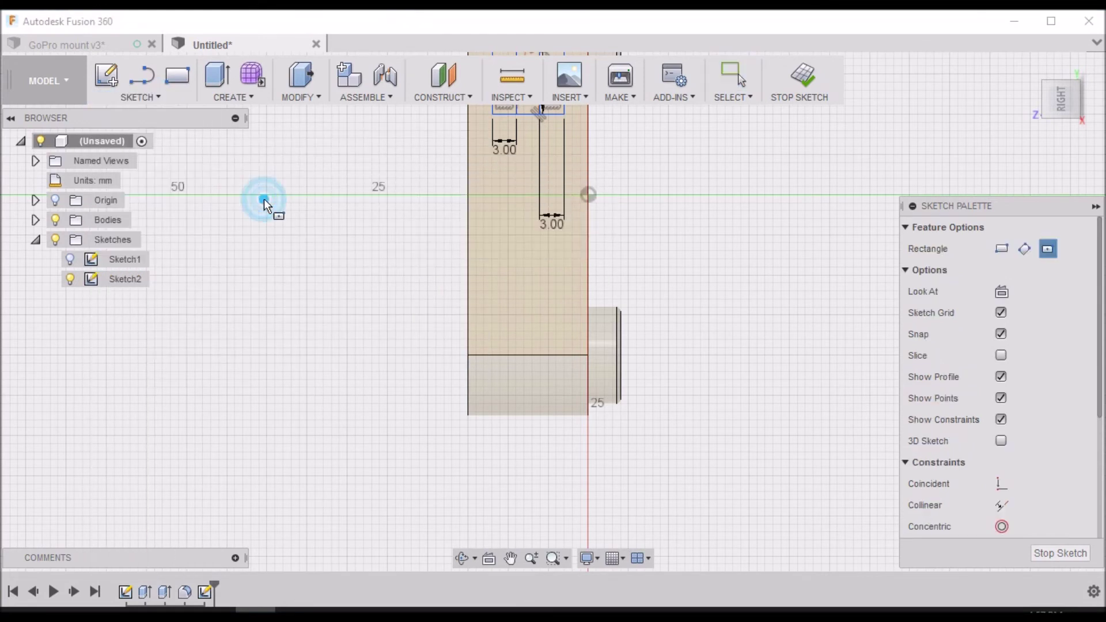
click(524, 354)
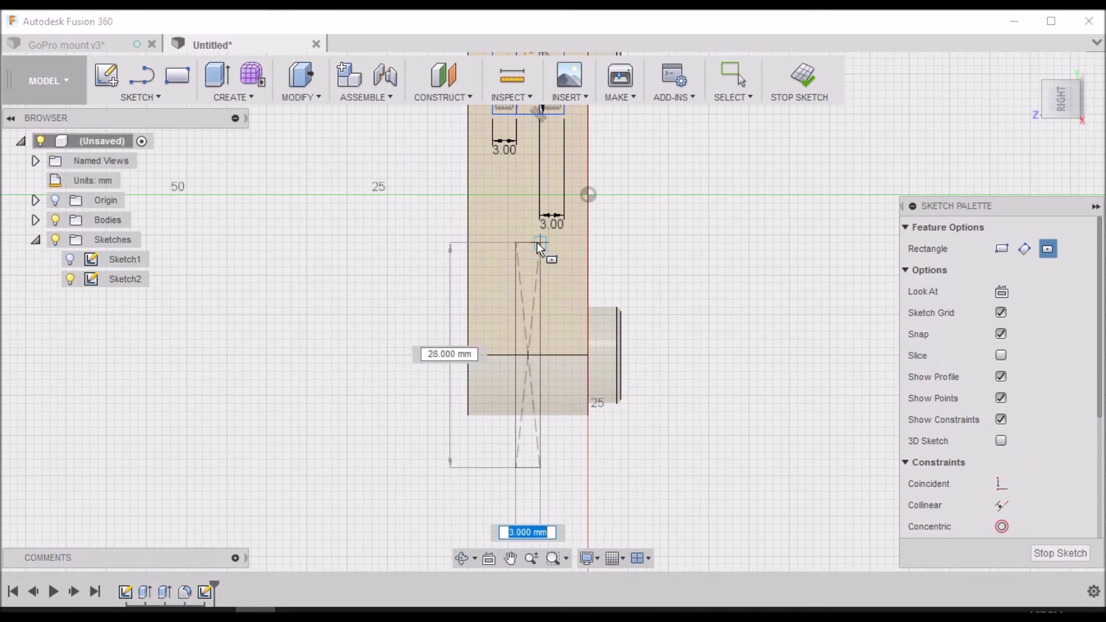
key(Tab)
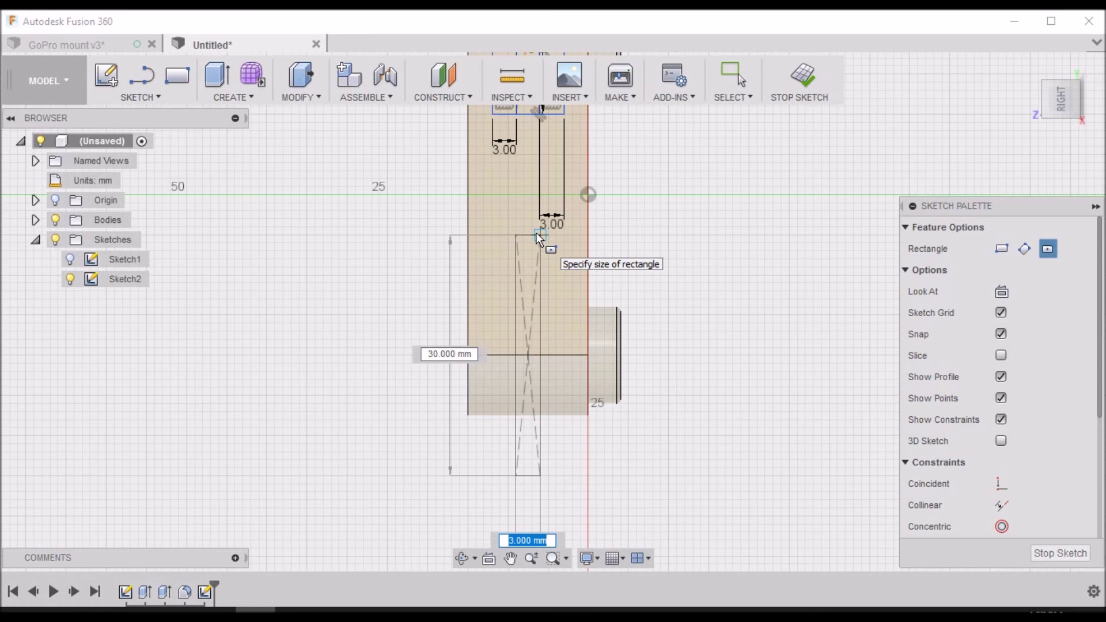
text(1.5)
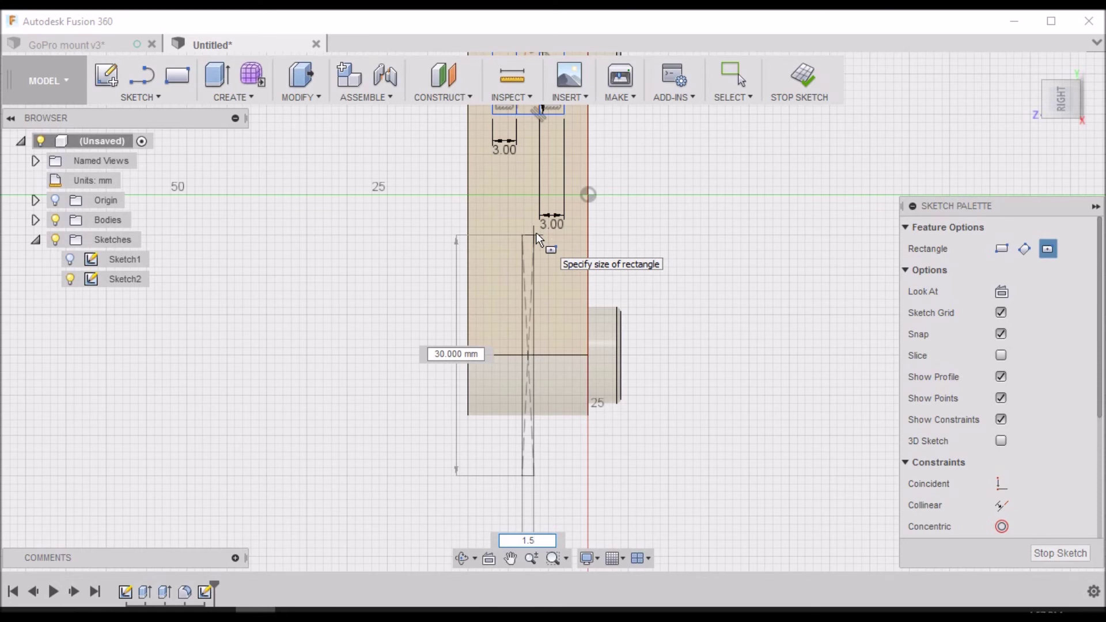
text(40)
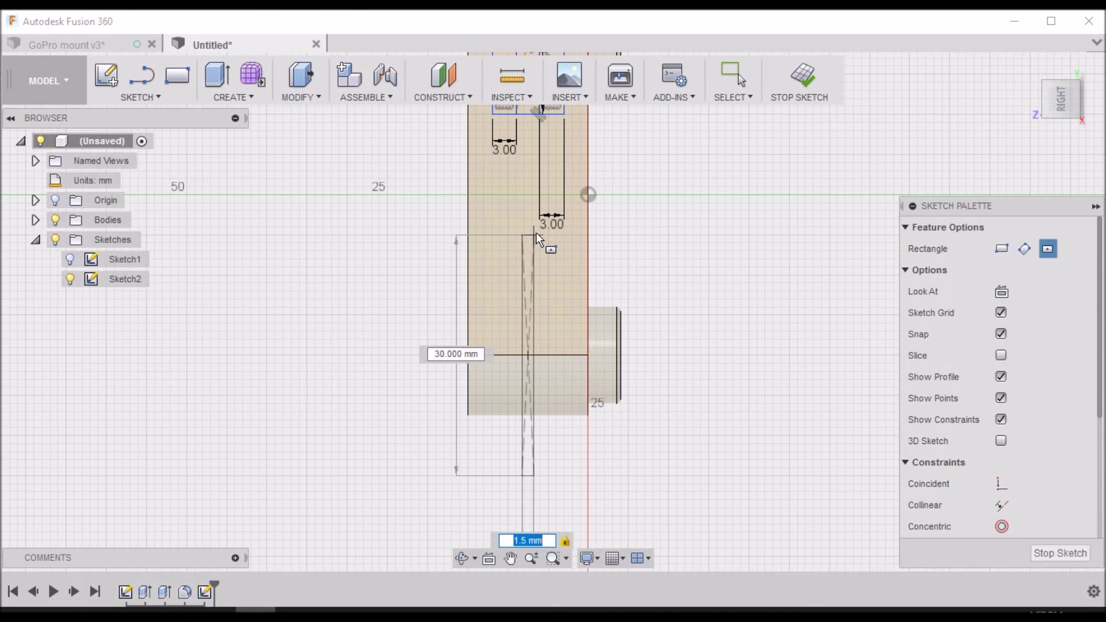
key(Tab)
text(40)
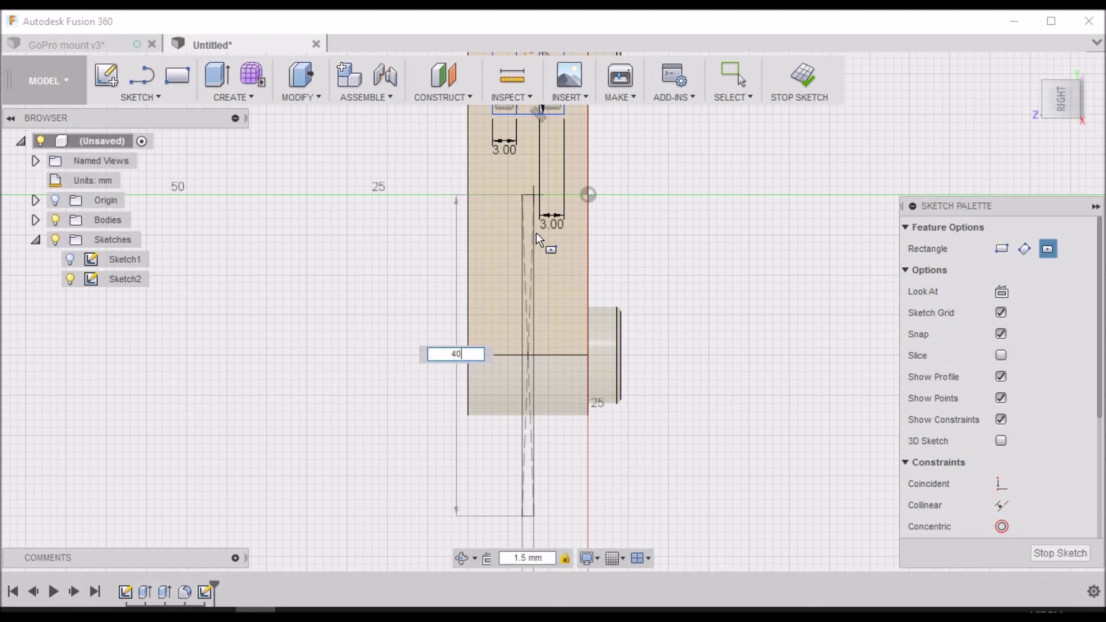
key(Return)
scroll(400, 353, down, 2)
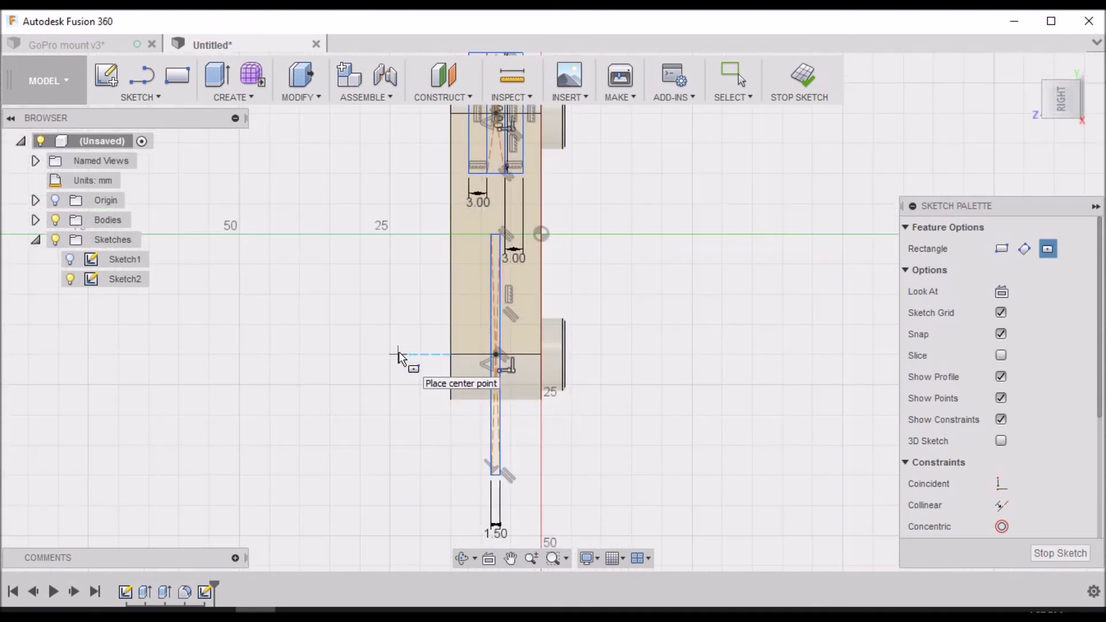
scroll(503, 329, up, 4)
scroll(500, 329, up, 1)
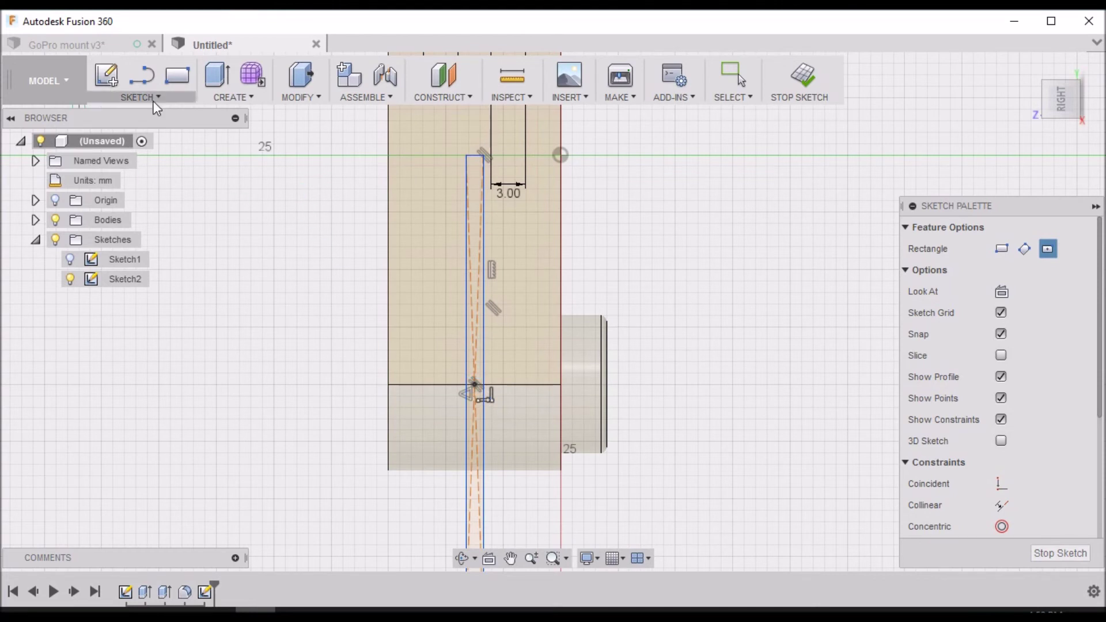
- Draw a 10 mm diameter circle centred on the split slot, then view the sketch from the right side
key(c)
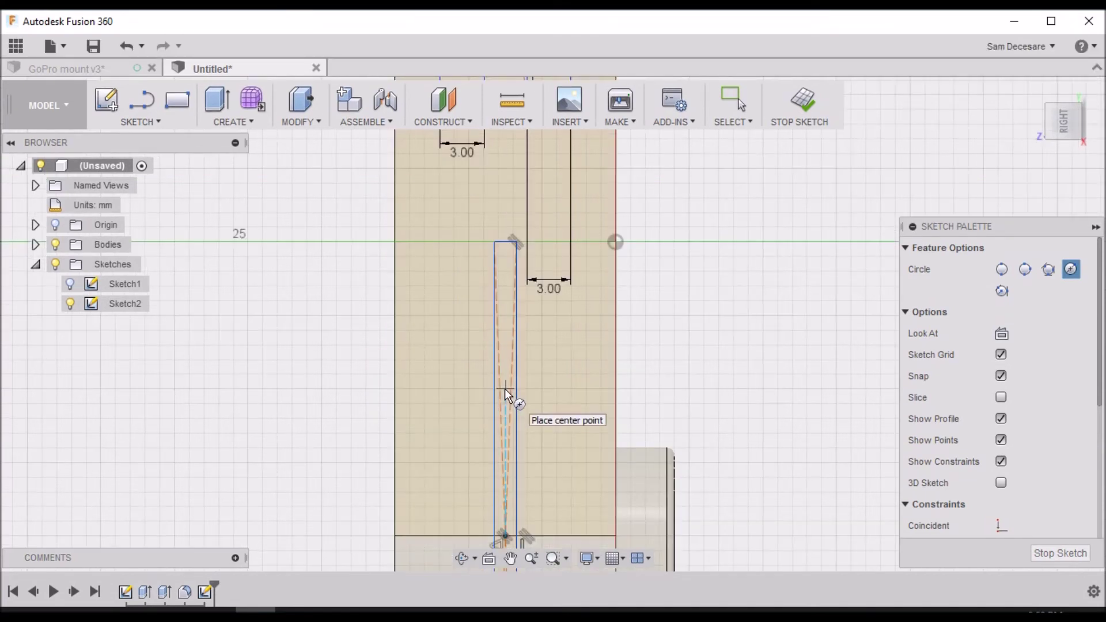
click(505, 390)
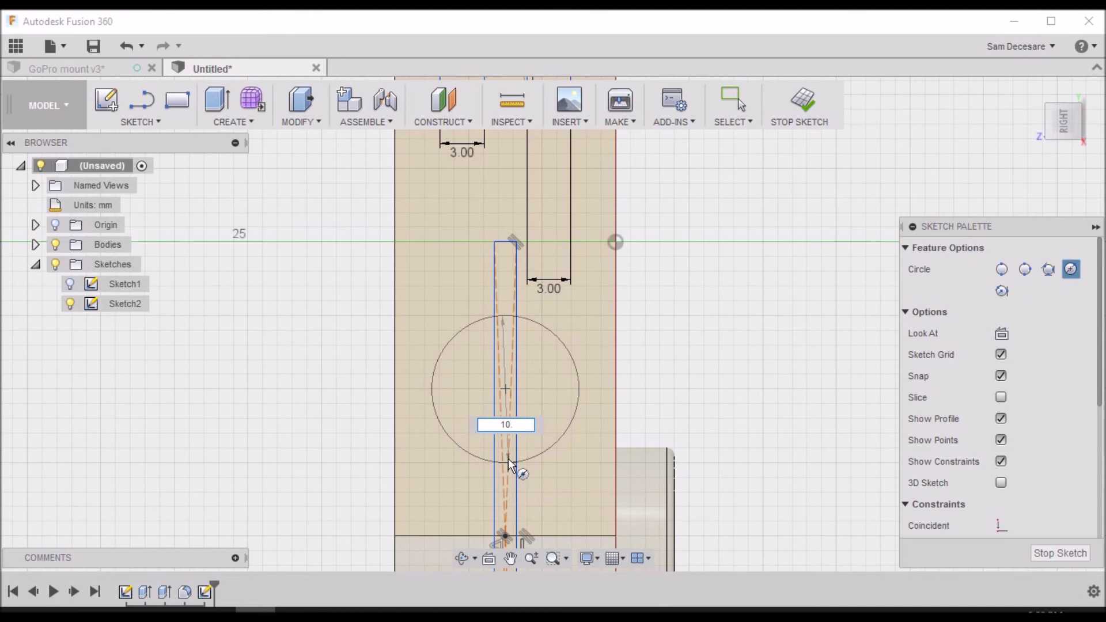
key(Return)
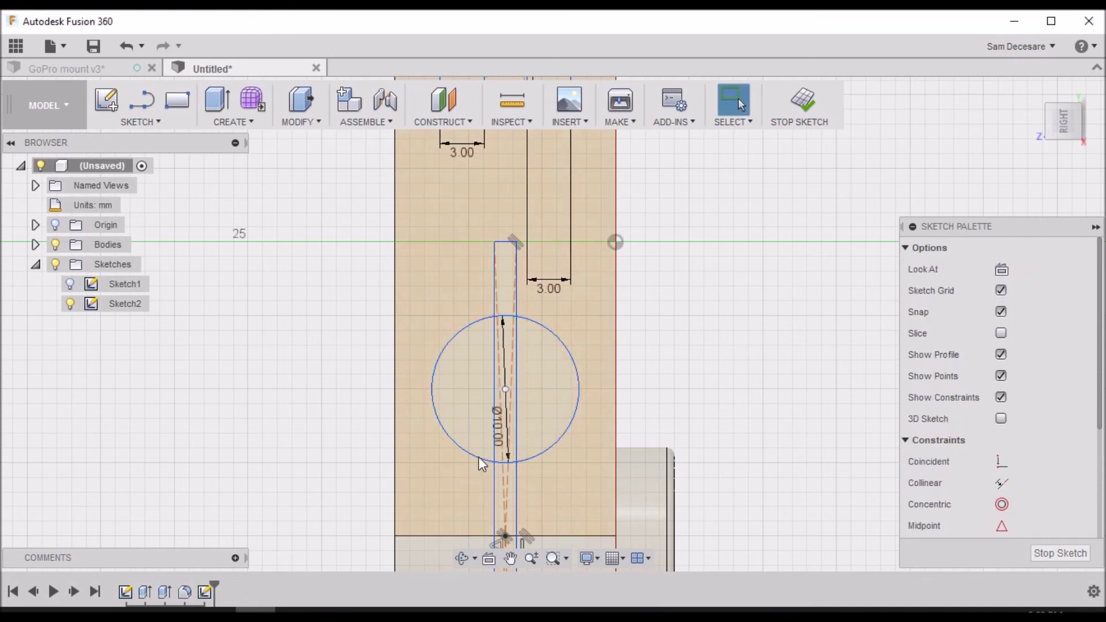
mouse_move(1059, 121)
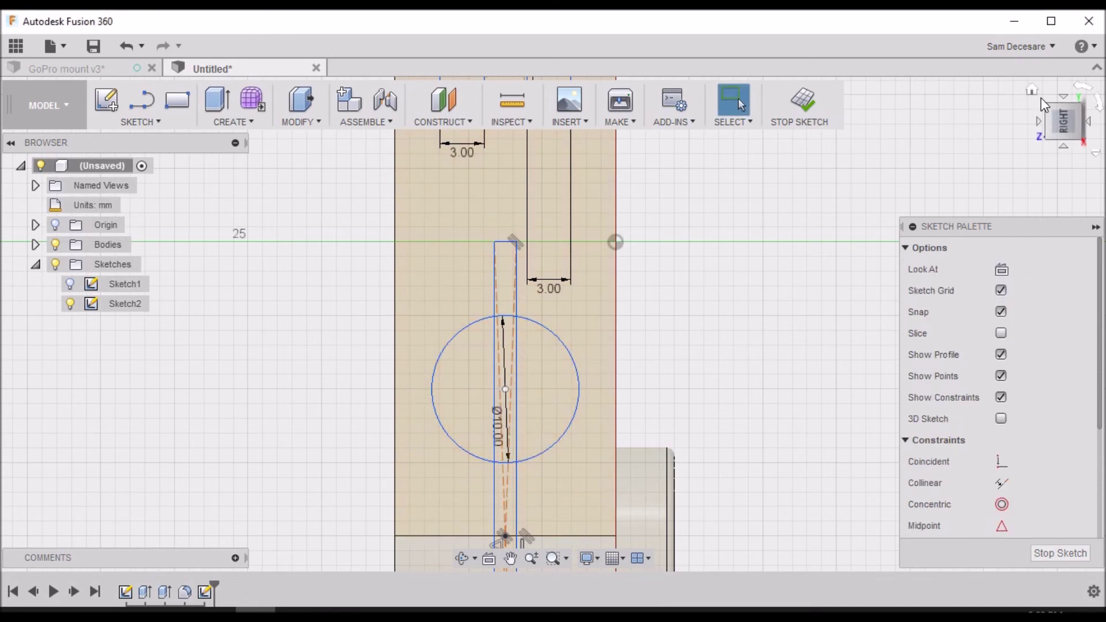
click(1058, 121)
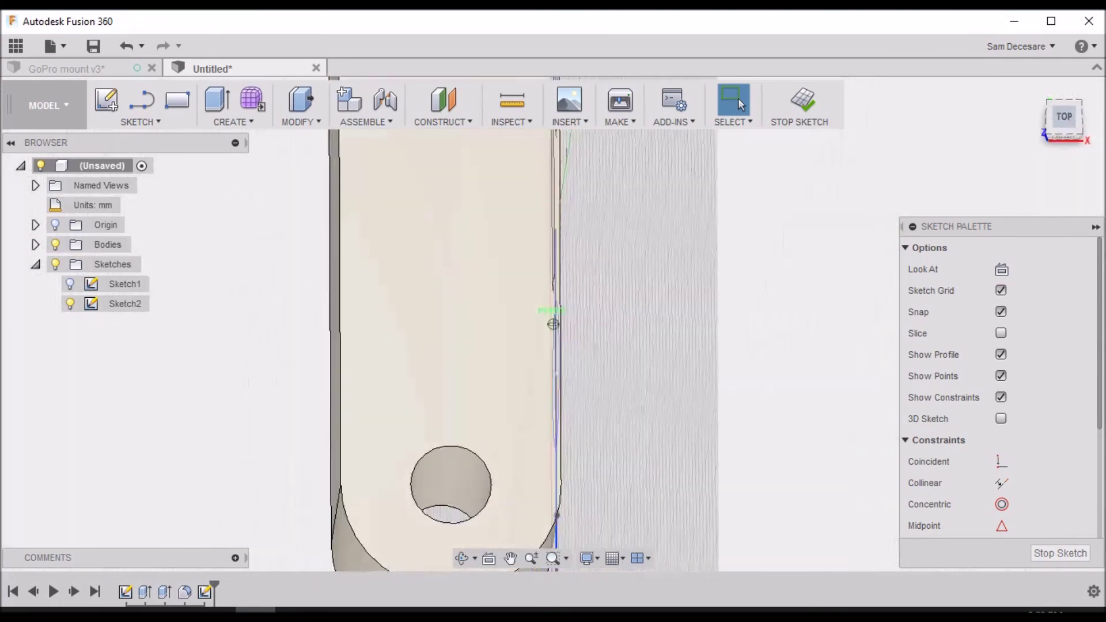
shift+middle_drag(553, 324, 552, 324)
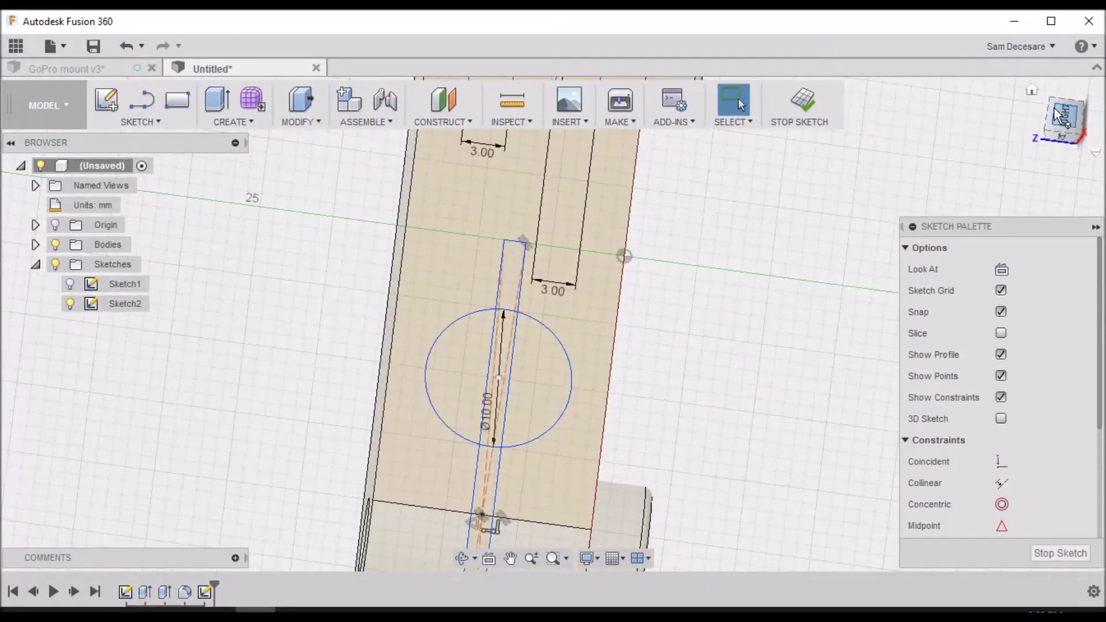
click(1070, 120)
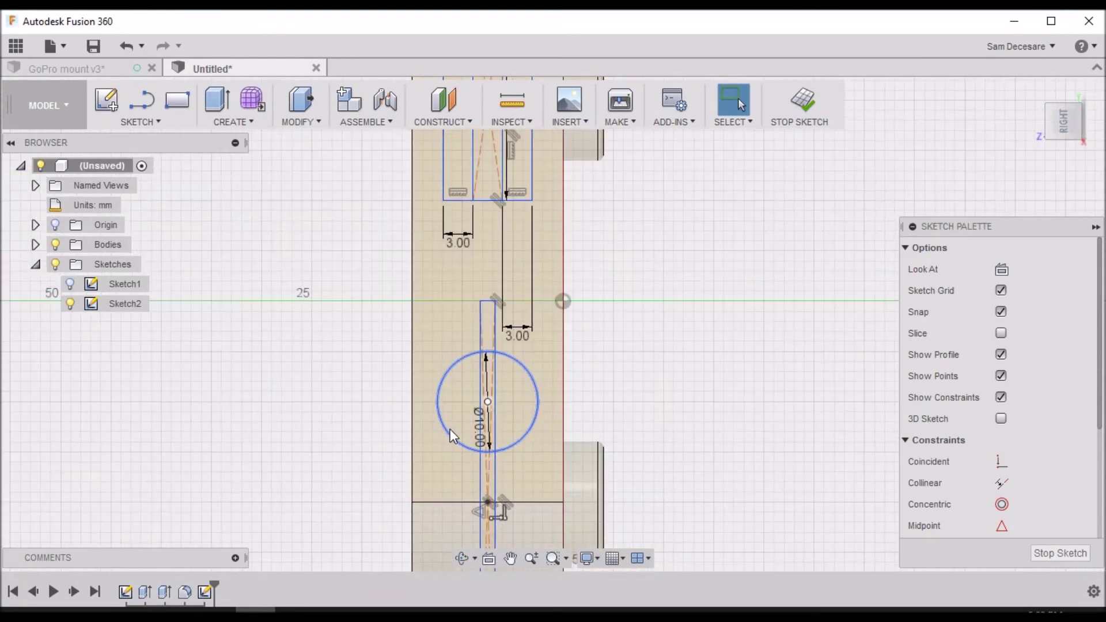
scroll(476, 432, up, 1)
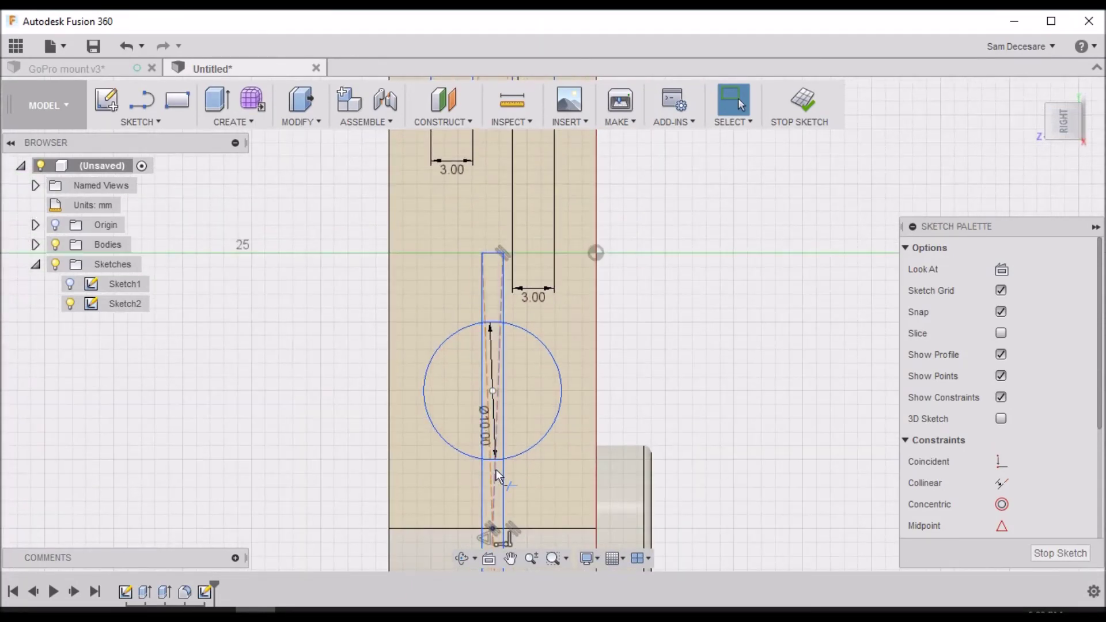
- Trim the slot lines and dashed centre lines inside the 10 mm circle
key(t)
click(495, 325)
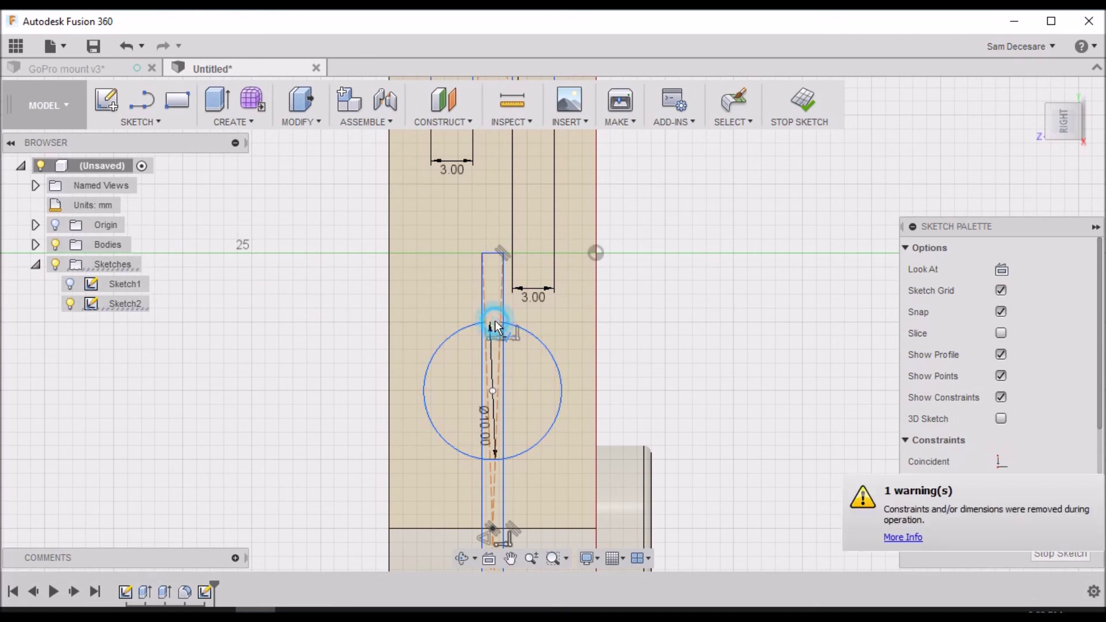
scroll(495, 326, up, 3)
click(481, 330)
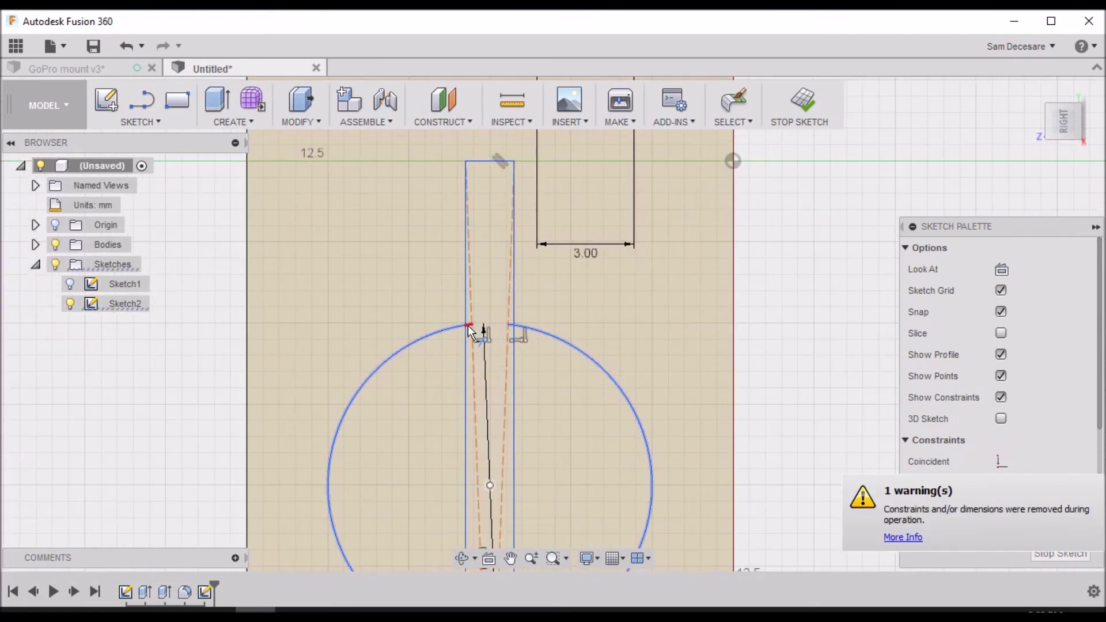
click(511, 327)
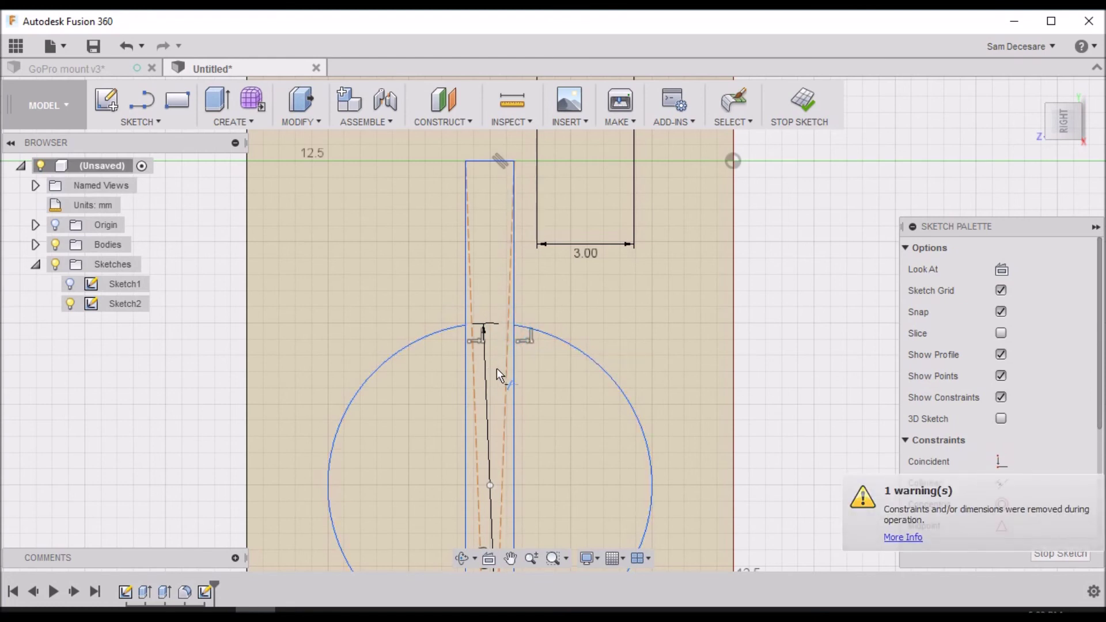
click(512, 395)
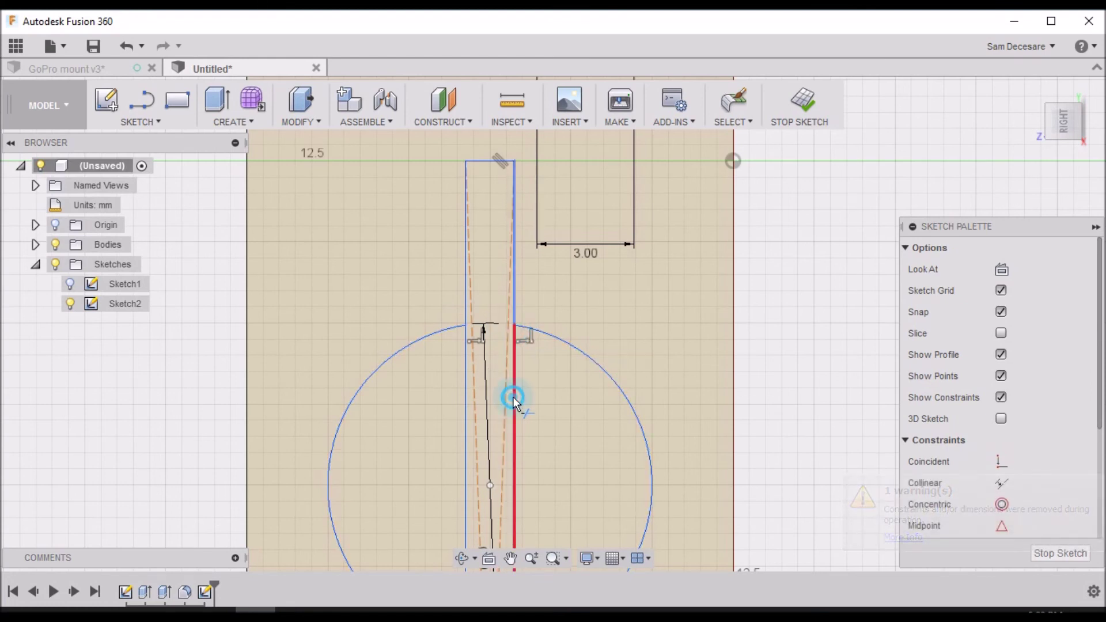
click(476, 419)
click(493, 419)
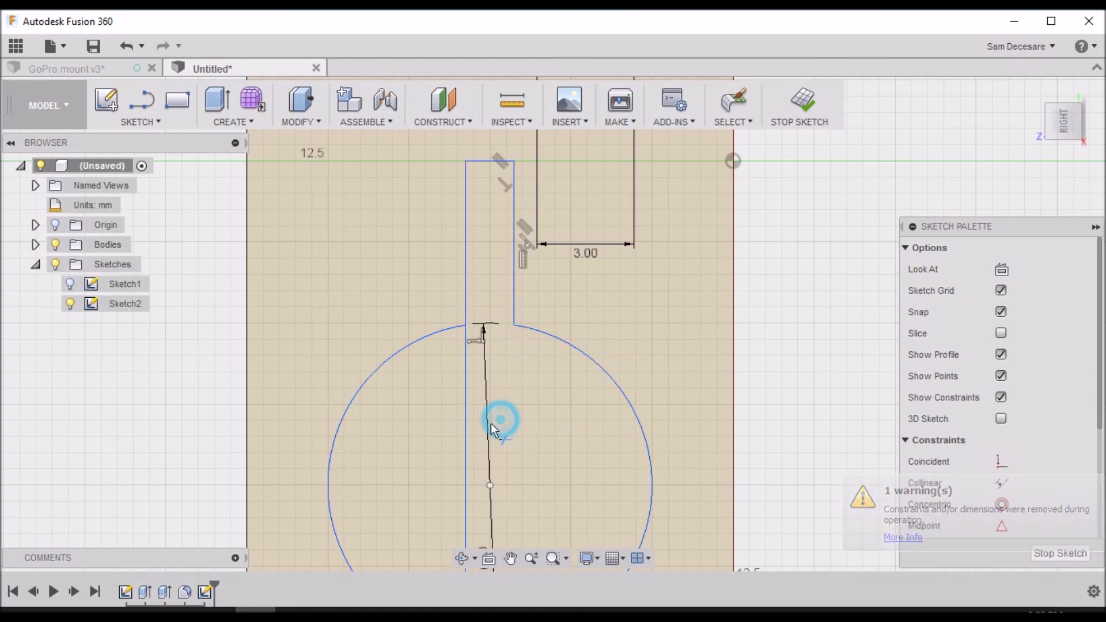
click(463, 441)
- Trim the leftover slot segments below the circle and finish Sketch2
scroll(501, 386, down, 5)
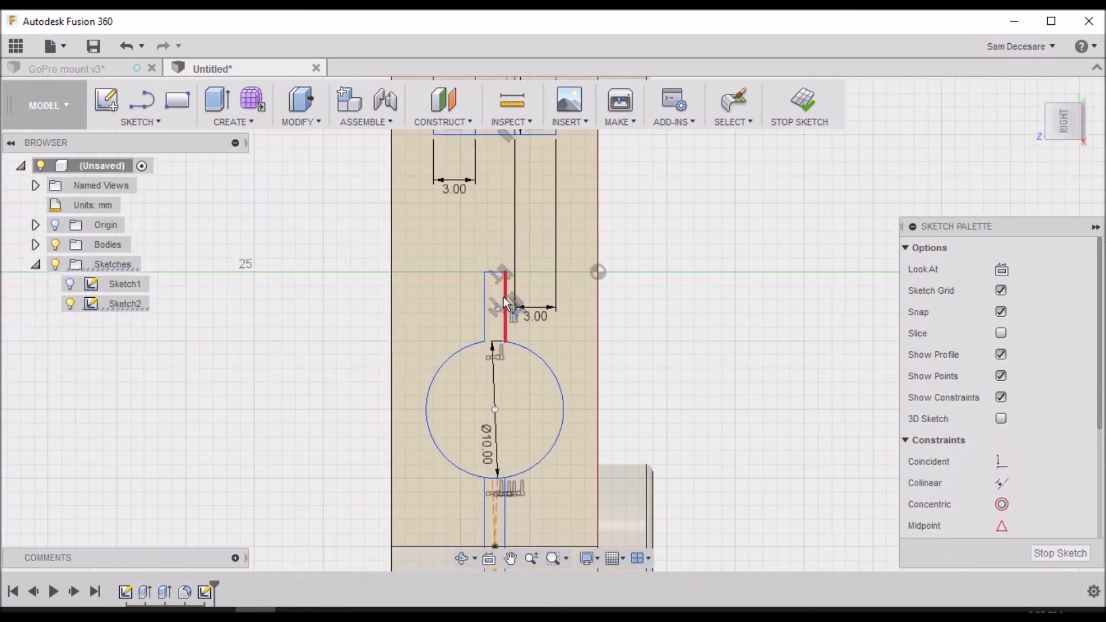
click(499, 509)
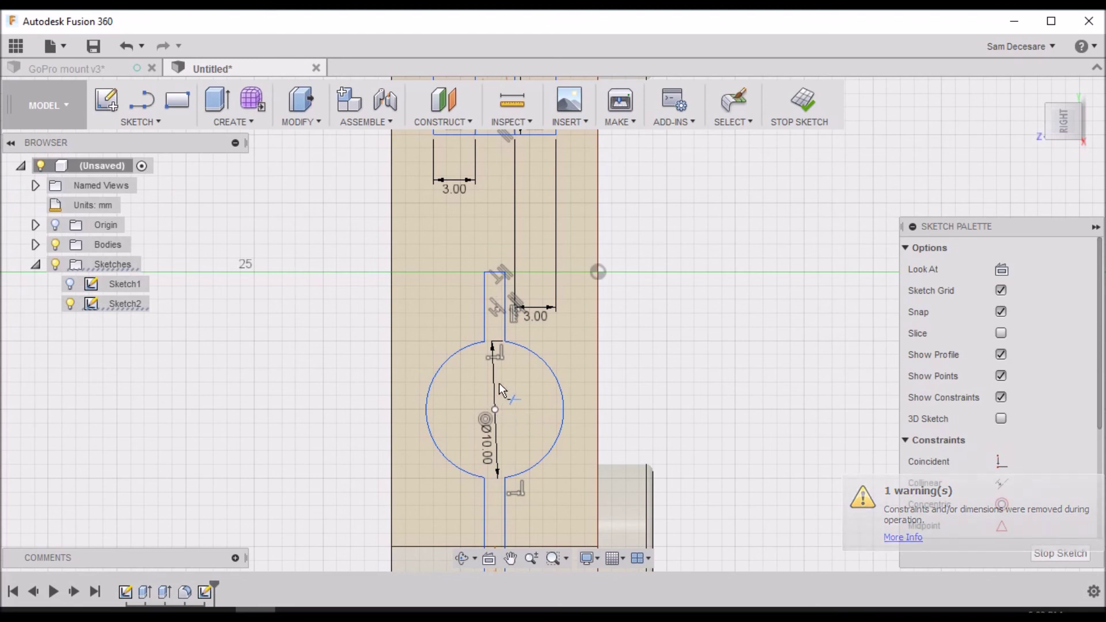
scroll(499, 382, down, 3)
scroll(509, 438, up, 1)
scroll(517, 432, down, 3)
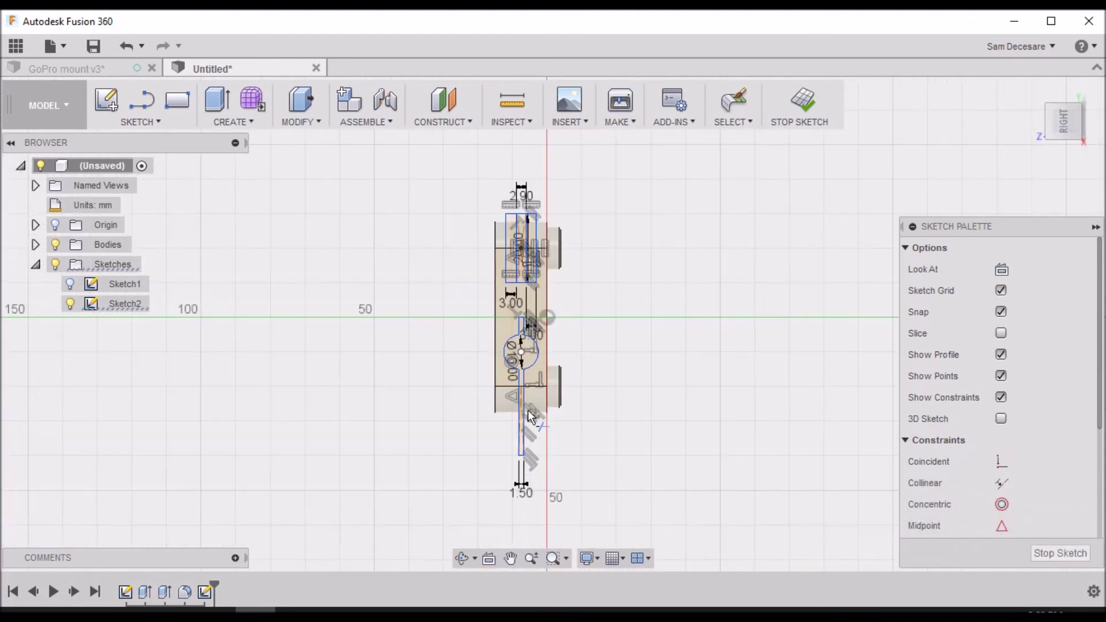
scroll(559, 397, up, 3)
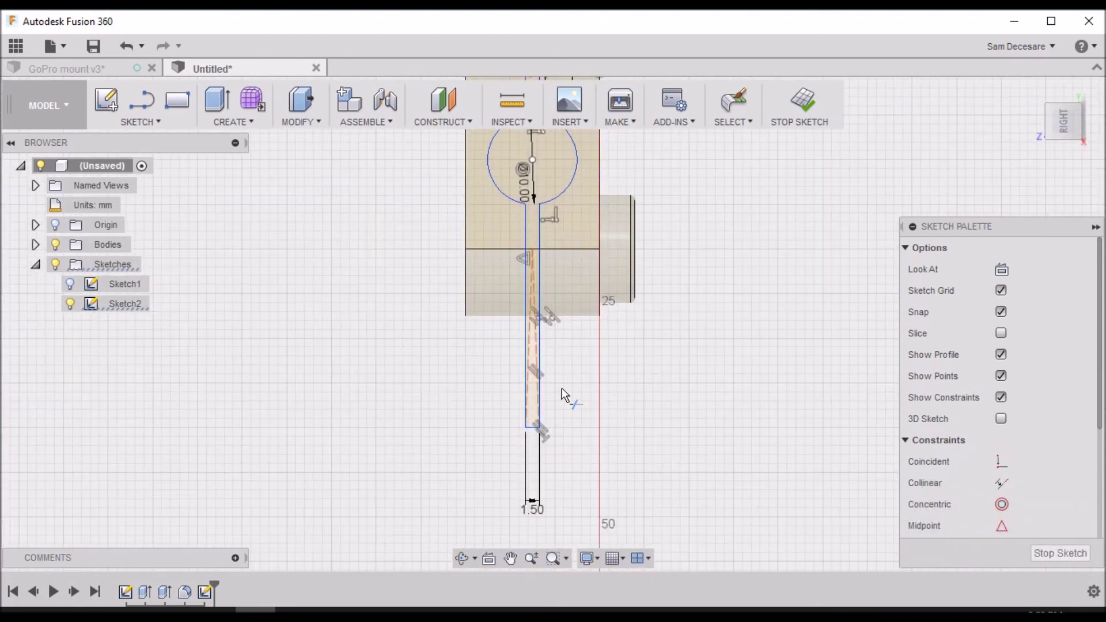
click(536, 369)
scroll(438, 490, down, 1)
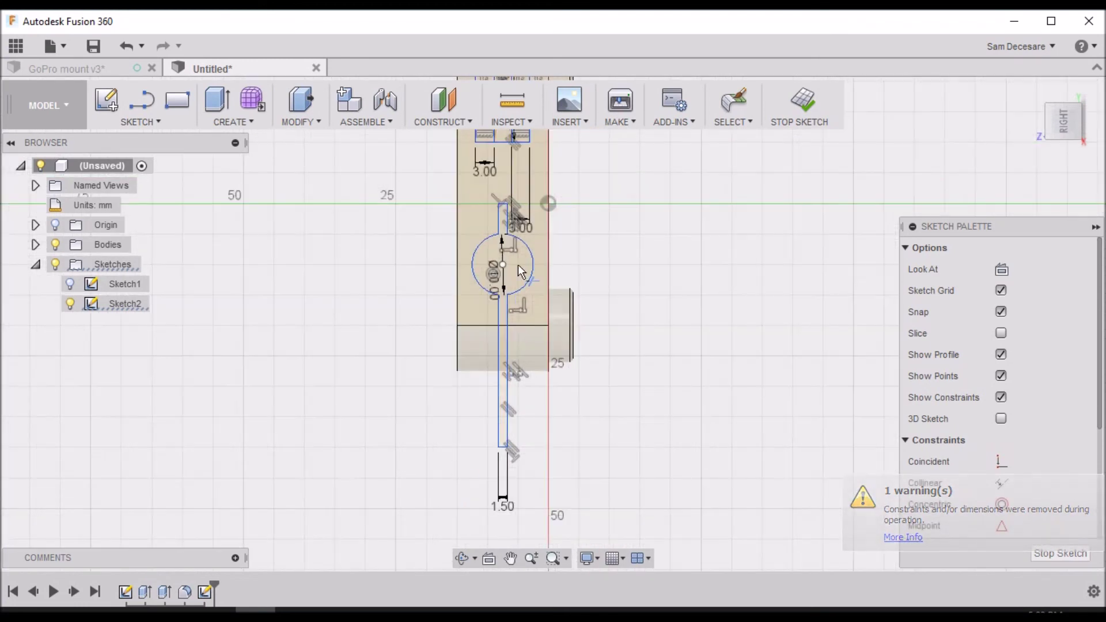
scroll(432, 389, down, 3)
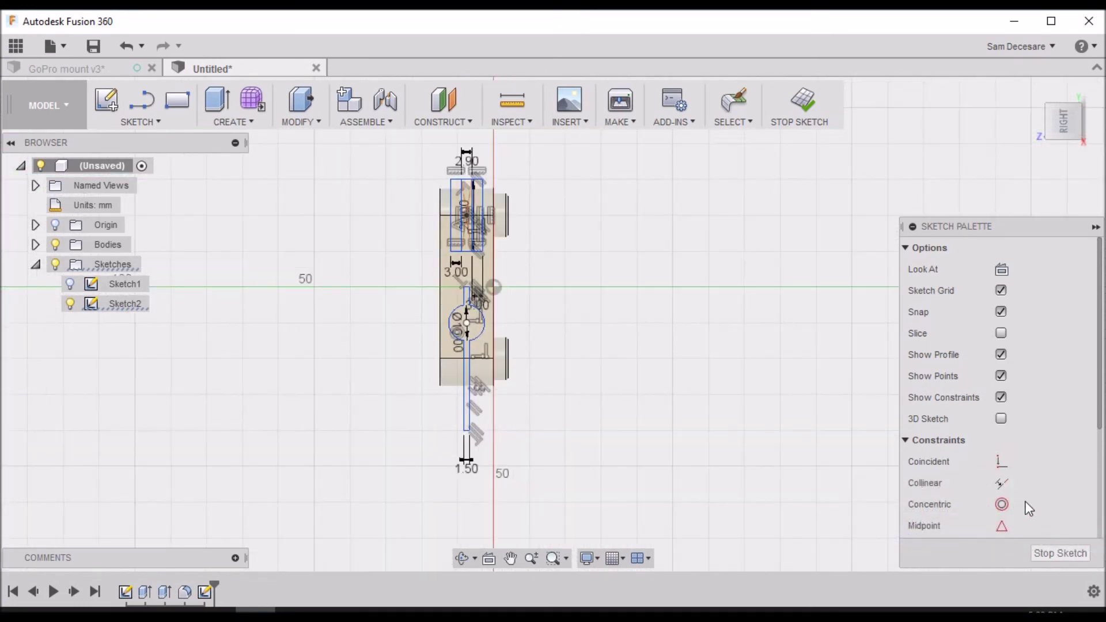
click(1041, 554)
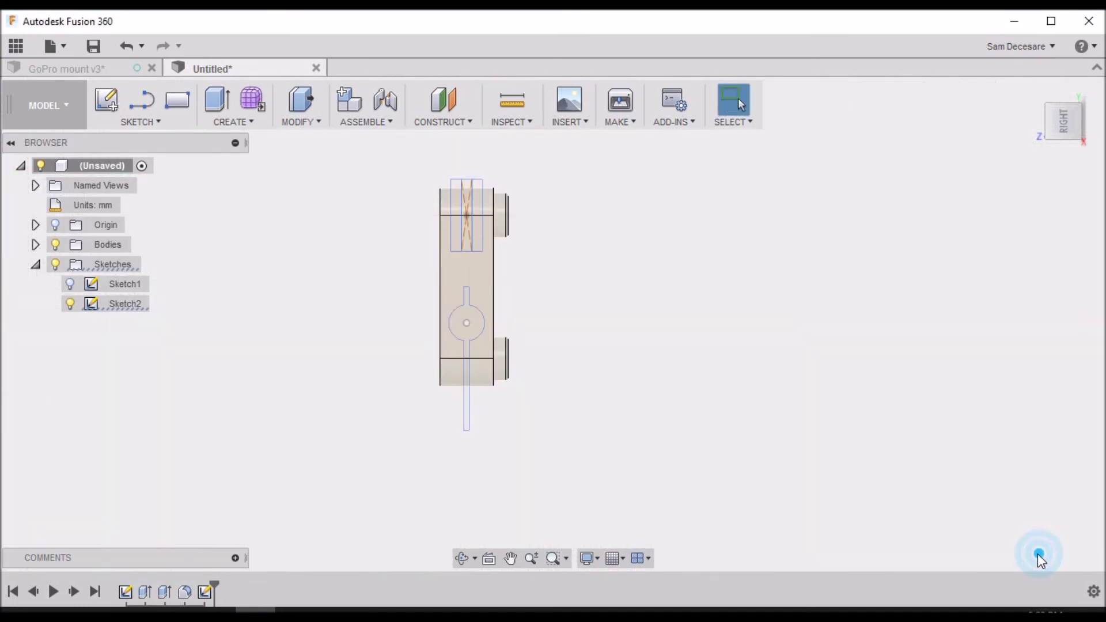
- With Press Pull, select the clamp hole, split slot and fin slot profiles
click(321, 123)
click(314, 136)
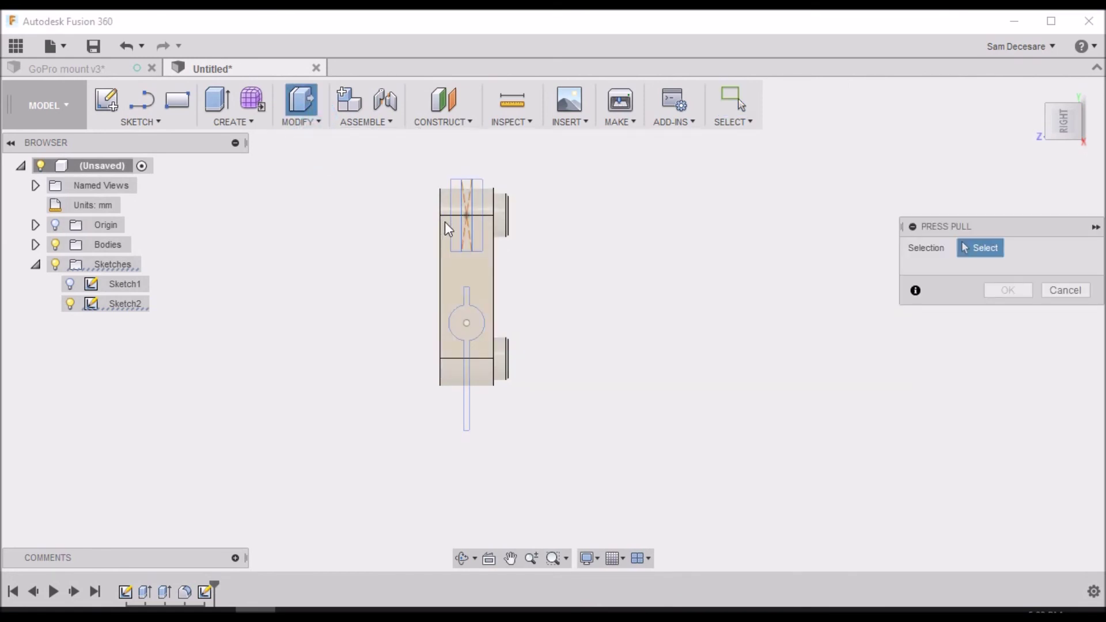
click(462, 322)
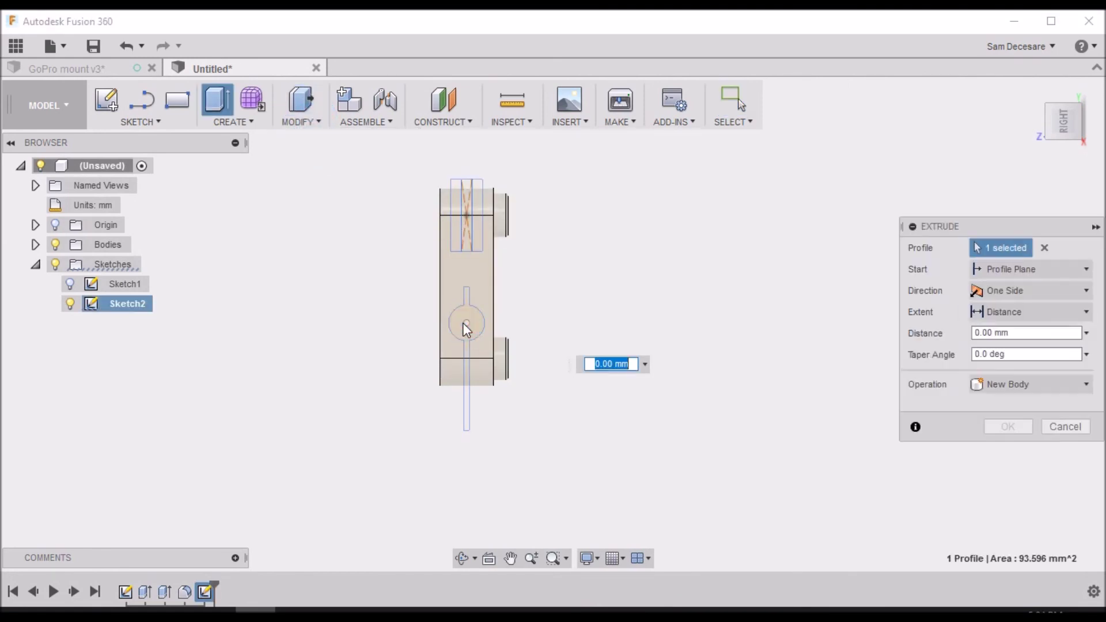
click(468, 389)
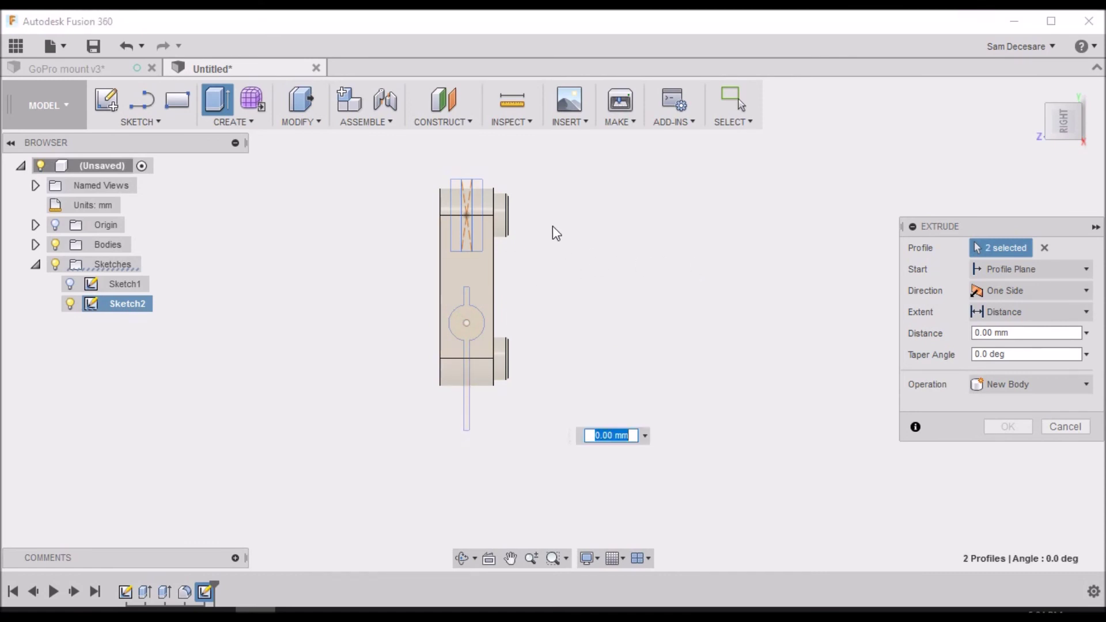
click(477, 218)
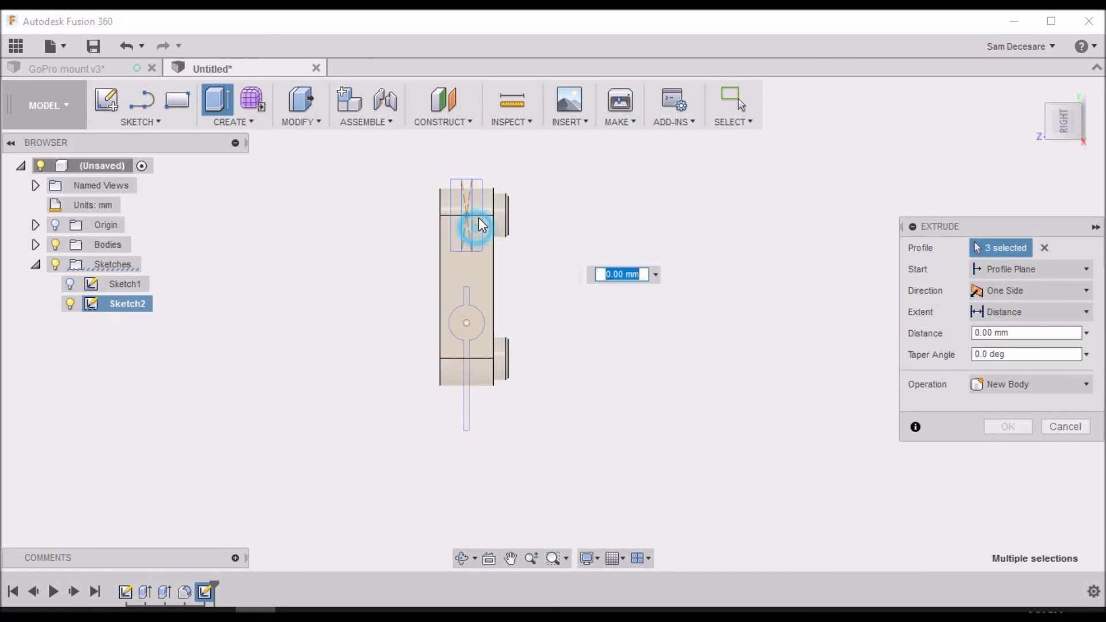
click(465, 205)
click(457, 206)
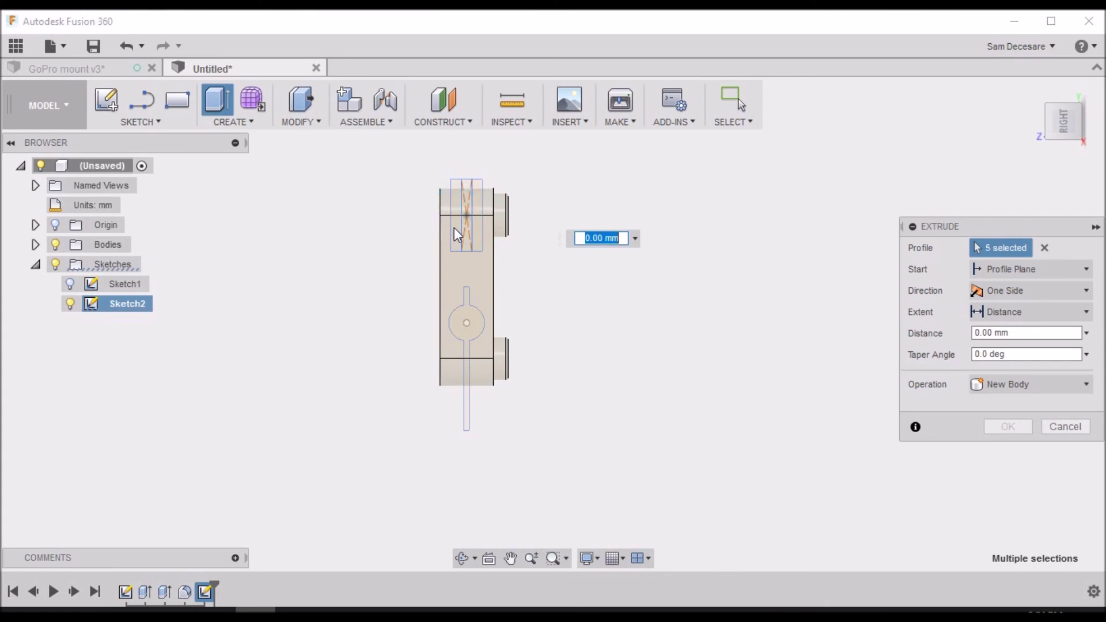
click(453, 228)
- Cut the six selected profiles -30 mm into the connector body
drag(1066, 119, 1012, 164)
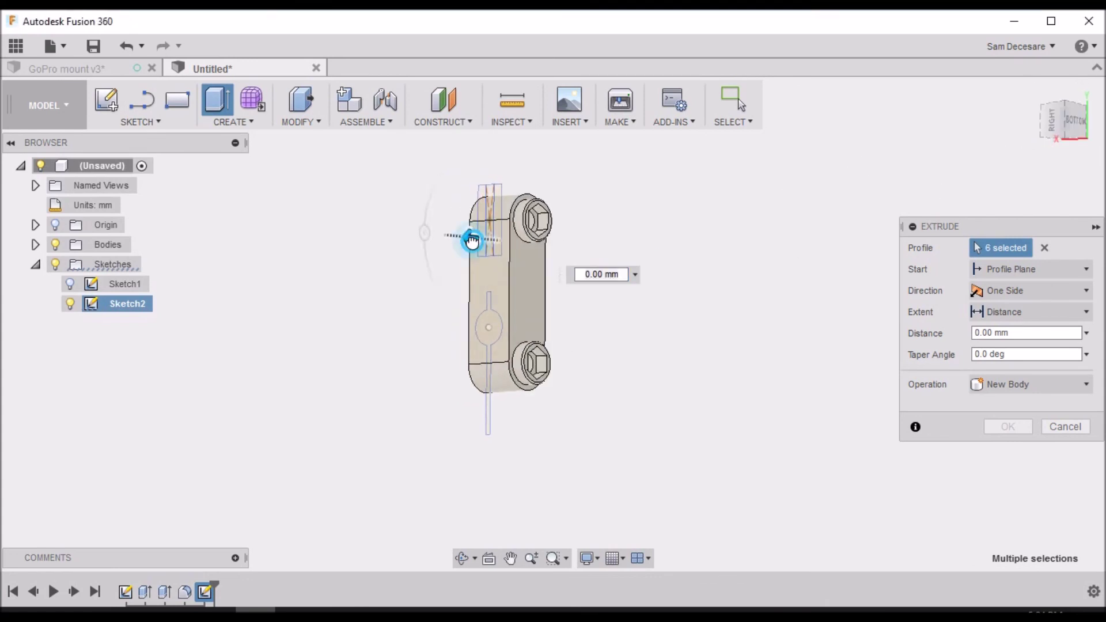
drag(468, 240, 550, 256)
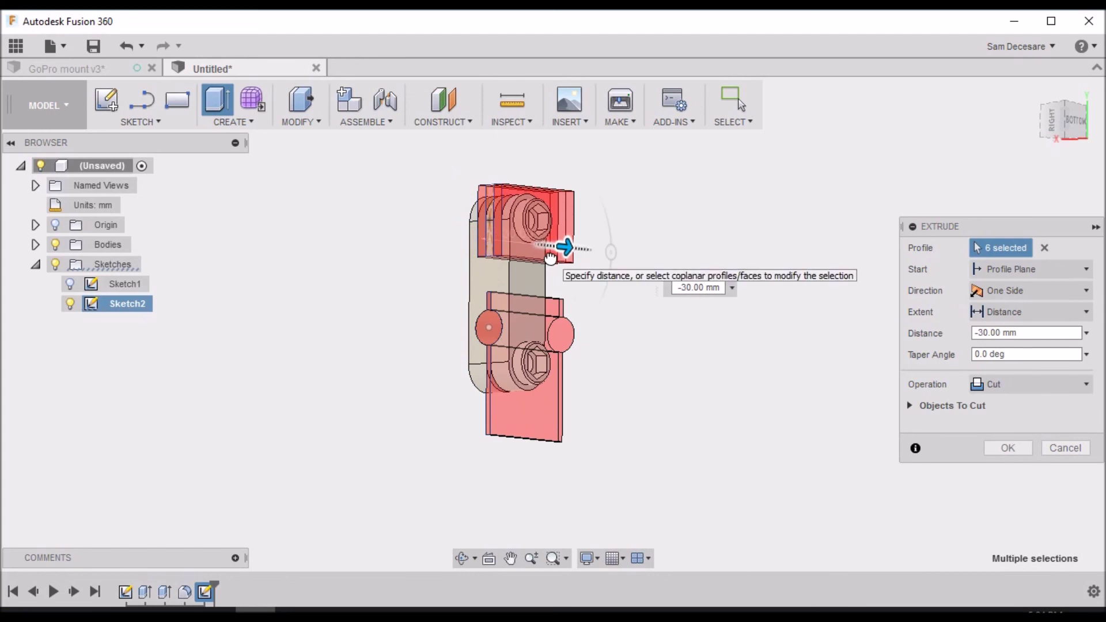
shift+middle_drag(553, 324, 605, 327)
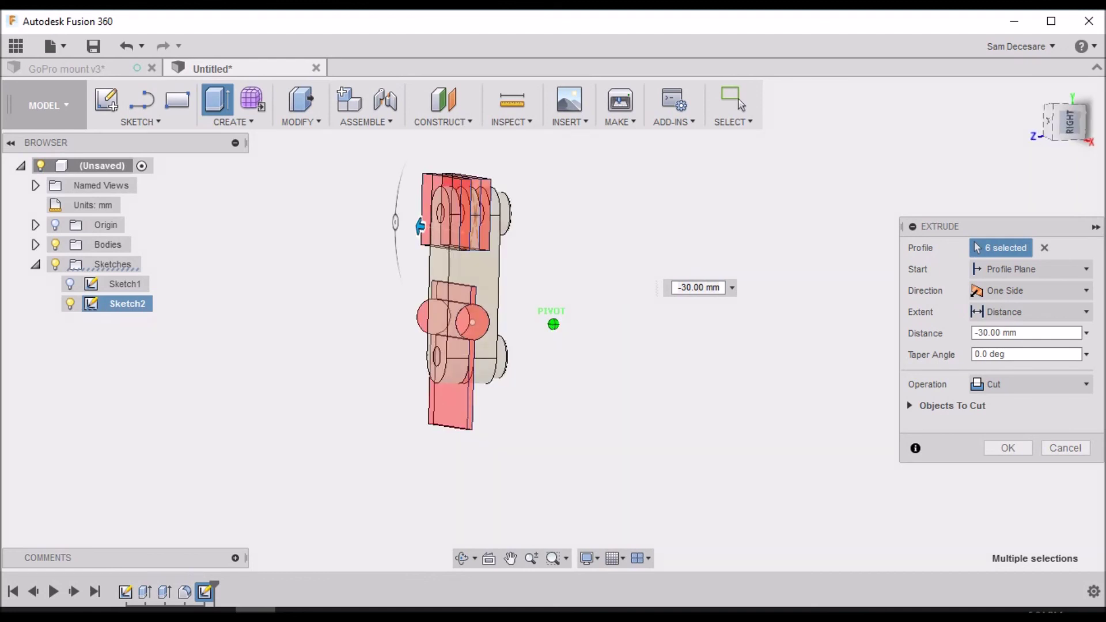
click(1069, 122)
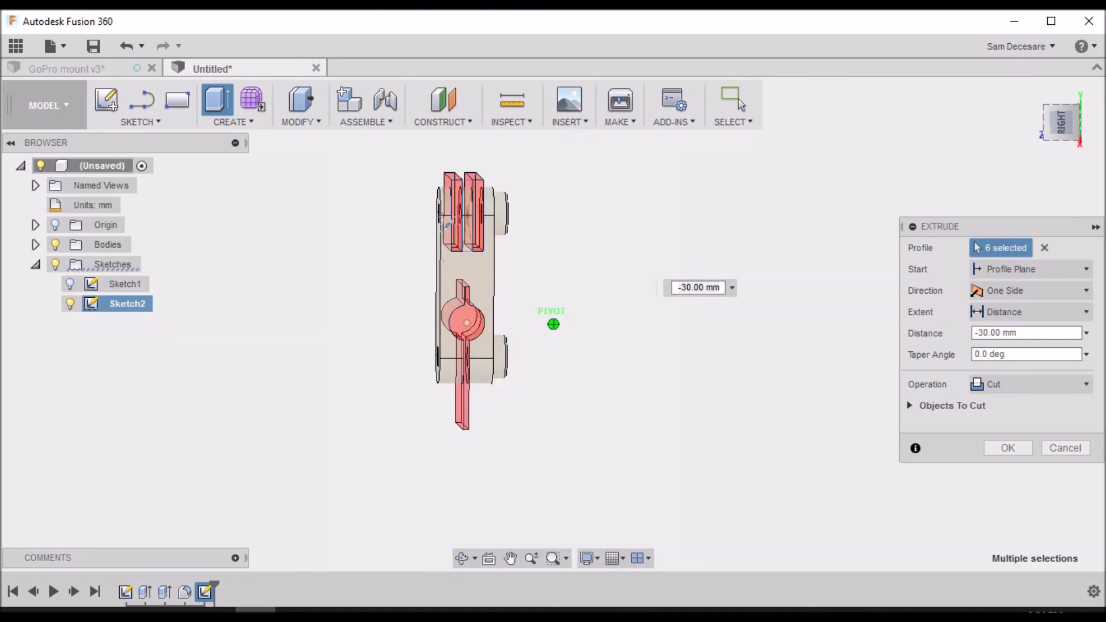
click(1007, 448)
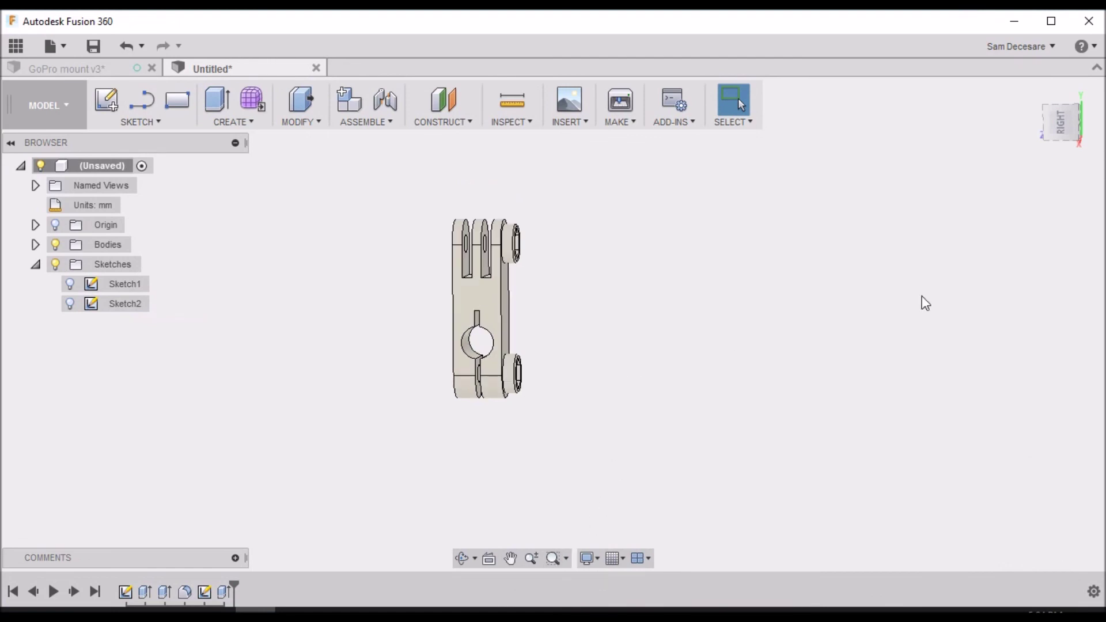
click(1031, 91)
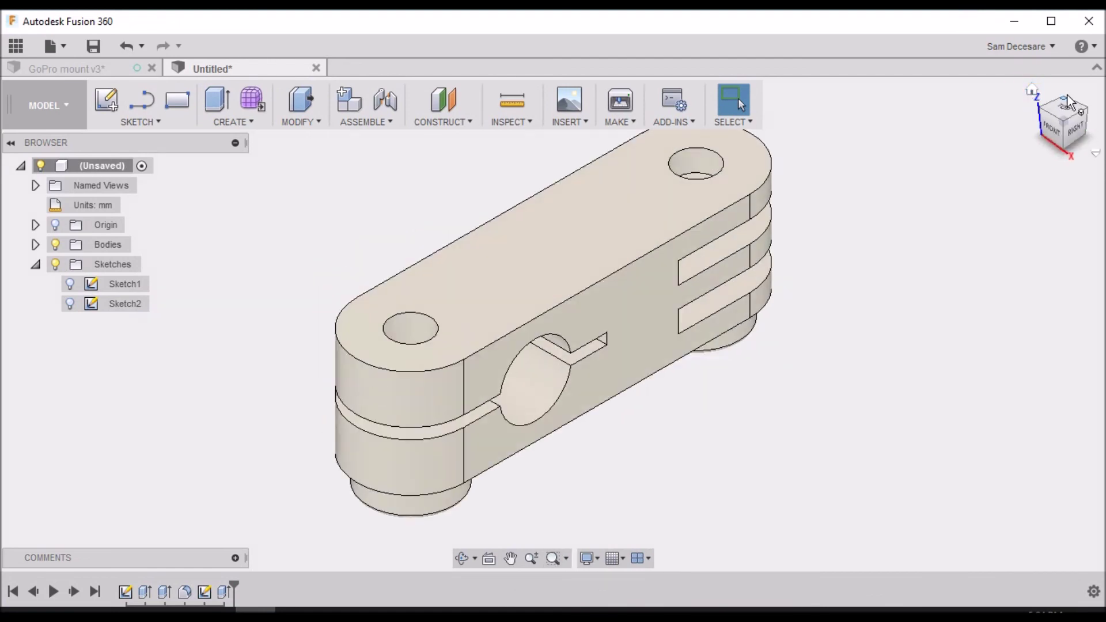
drag(1050, 114, 1034, 144)
shift+middle_drag(553, 323, 553, 323)
scroll(789, 346, down, 5)
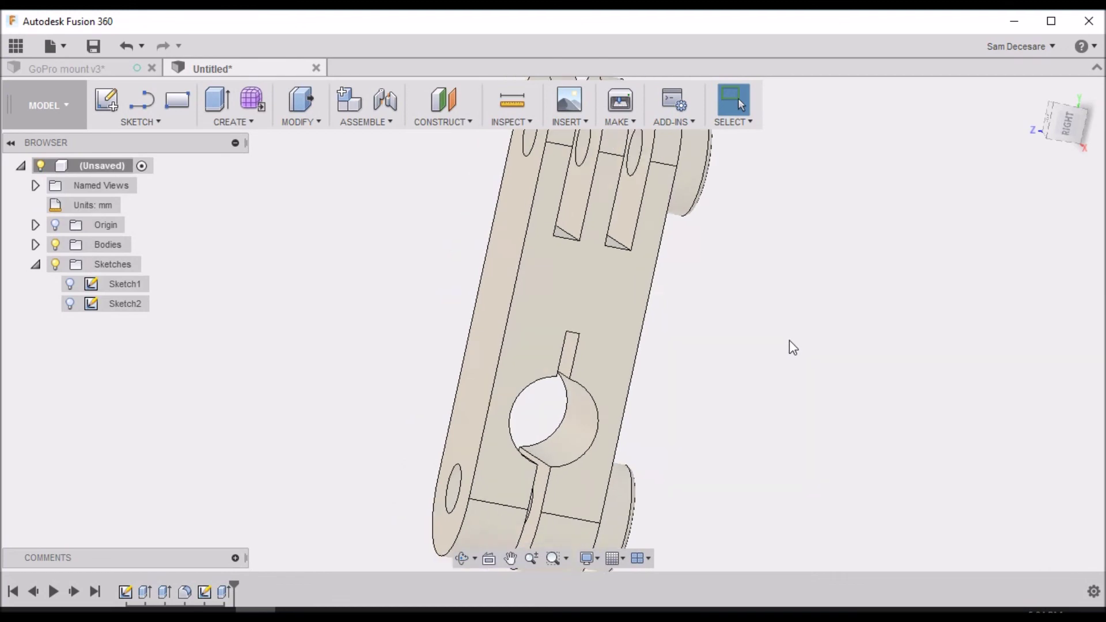